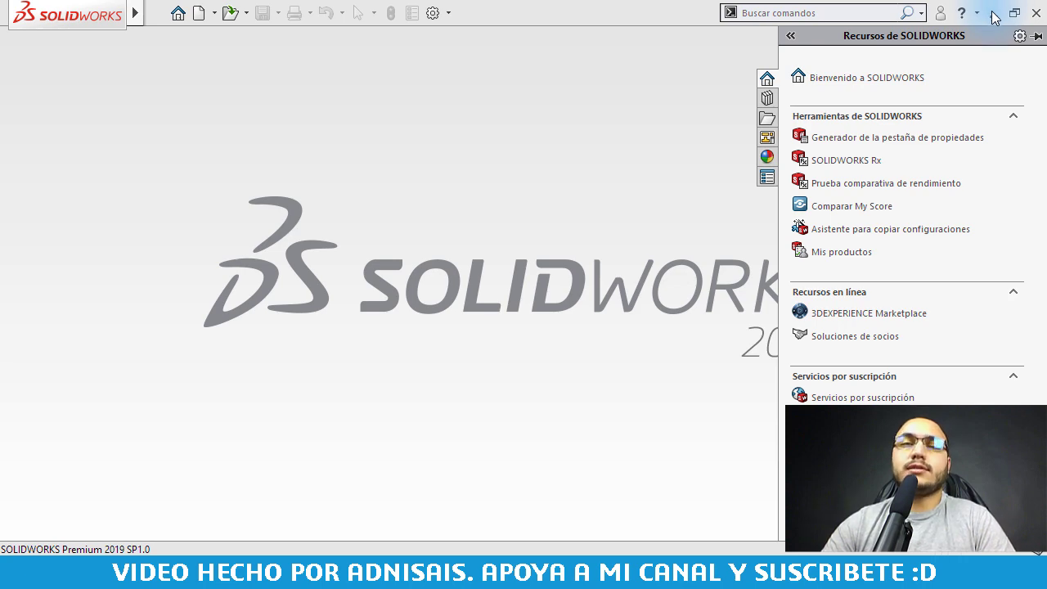
Step: Minimize the SOLIDWORKS 2019 start window to reveal the desktop with the Motor folder and PDF
{"action": "left_click", "coordinate": [993, 13]}
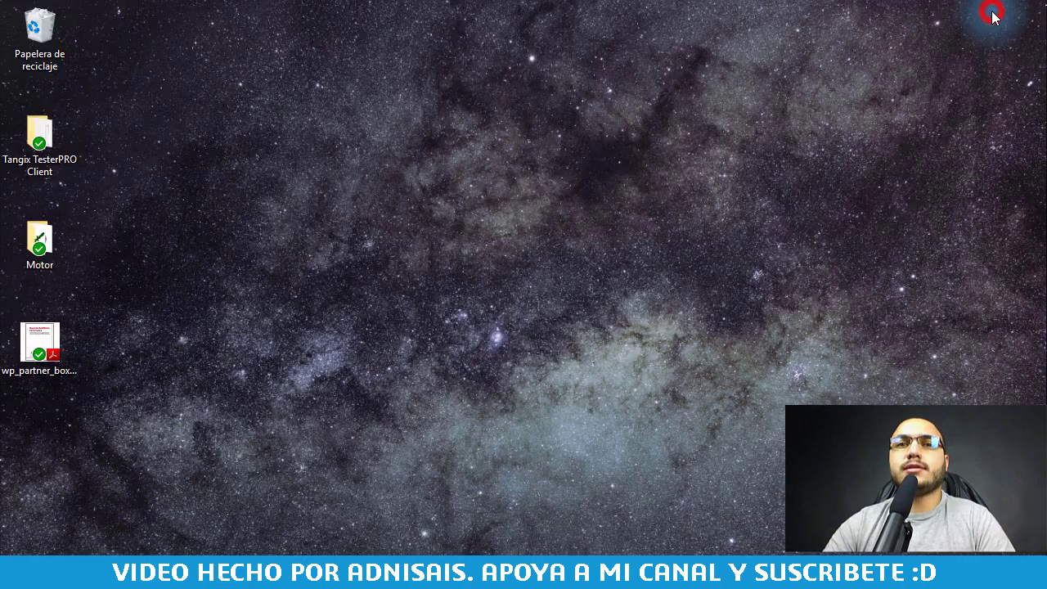
Step: Open the wp_partner_box performance PDF and go to page 23 on virtual memory settings
{"action": "double_click", "coordinate": [45, 336]}
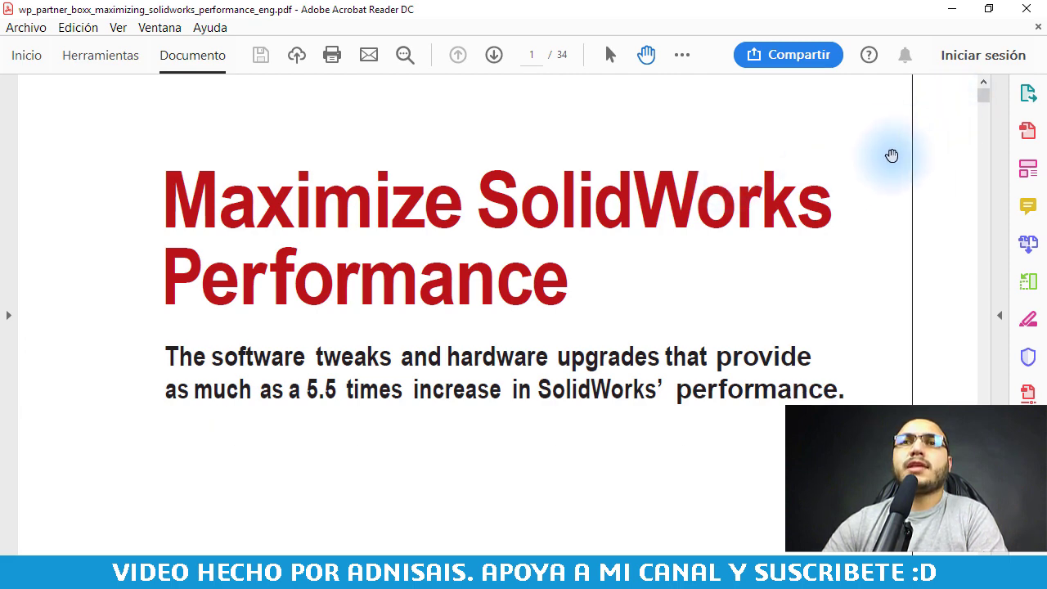
{"action": "scroll", "coordinate": [856, 180], "scroll_direction": "down", "scroll_amount": 3}
{"action": "scroll", "coordinate": [859, 196], "scroll_direction": "down", "scroll_amount": 2}
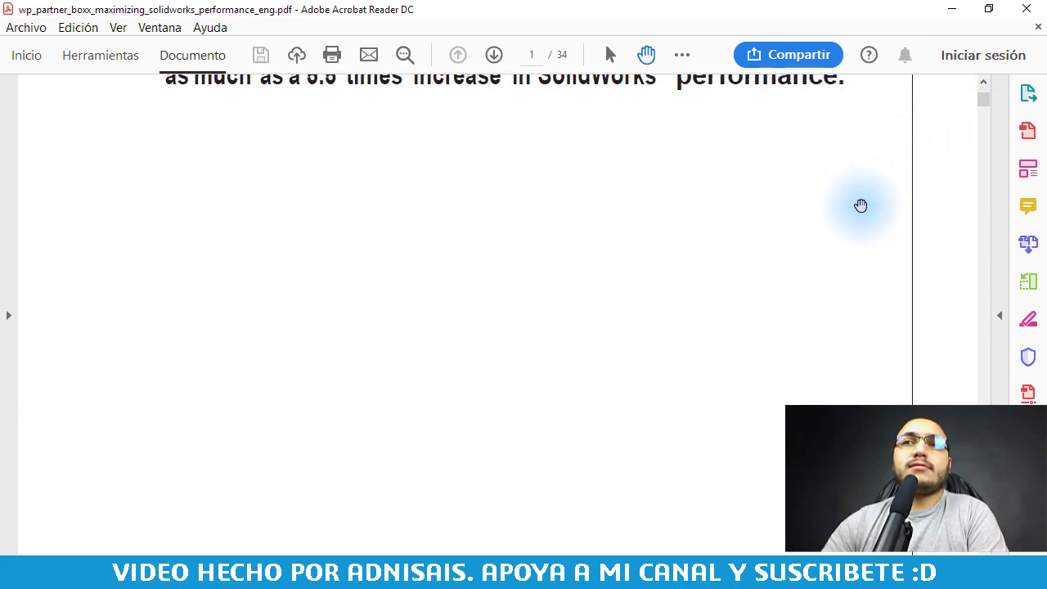
{"action": "scroll", "coordinate": [863, 198], "scroll_direction": "down", "scroll_amount": 2}
{"action": "scroll", "coordinate": [869, 199], "scroll_direction": "down", "scroll_amount": 4}
{"action": "scroll", "coordinate": [869, 200], "scroll_direction": "down", "scroll_amount": 3}
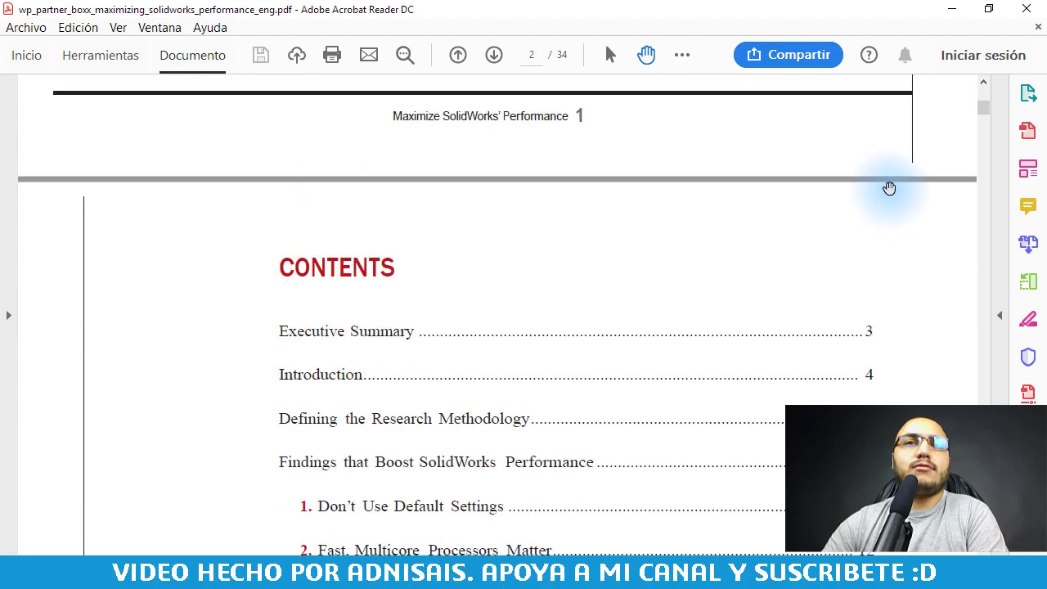
{"action": "scroll", "coordinate": [890, 186], "scroll_direction": "down", "scroll_amount": 5}
{"action": "scroll", "coordinate": [892, 193], "scroll_direction": "down", "scroll_amount": 2}
{"action": "scroll", "coordinate": [911, 194], "scroll_direction": "down", "scroll_amount": 5}
{"action": "scroll", "coordinate": [926, 213], "scroll_direction": "down", "scroll_amount": 5}
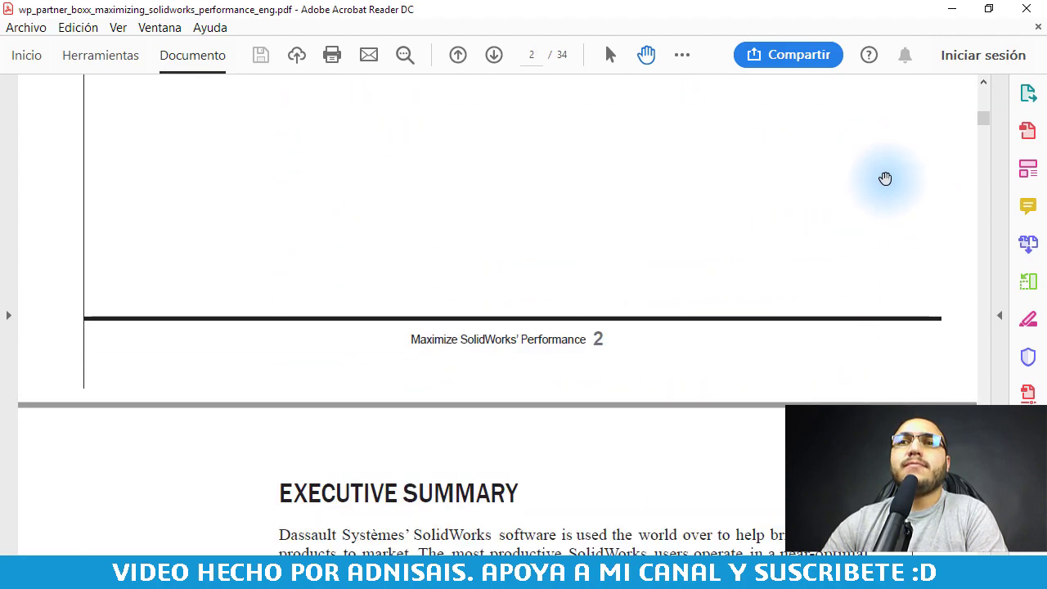
{"action": "scroll", "coordinate": [886, 177], "scroll_direction": "down", "scroll_amount": 4}
{"action": "scroll", "coordinate": [725, 194], "scroll_direction": "down", "scroll_amount": 7}
{"action": "scroll", "coordinate": [662, 193], "scroll_direction": "down", "scroll_amount": 5}
{"action": "scroll", "coordinate": [739, 187], "scroll_direction": "down", "scroll_amount": 7}
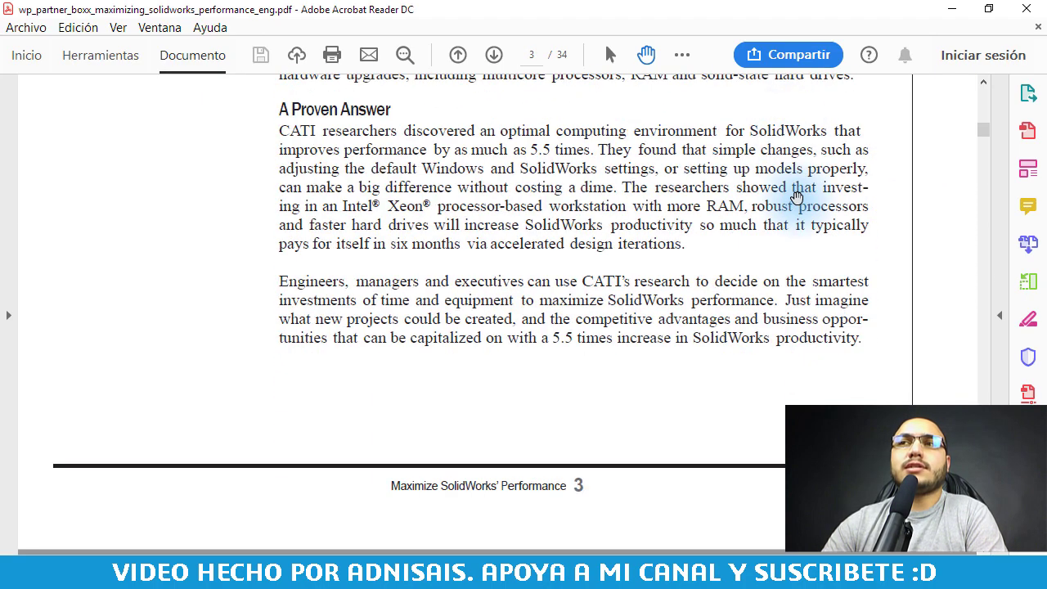
{"action": "scroll", "coordinate": [794, 206], "scroll_direction": "down", "scroll_amount": 6}
{"action": "scroll", "coordinate": [760, 164], "scroll_direction": "down", "scroll_amount": 2}
{"action": "scroll", "coordinate": [823, 164], "scroll_direction": "down", "scroll_amount": 4}
{"action": "scroll", "coordinate": [848, 175], "scroll_direction": "down", "scroll_amount": 4}
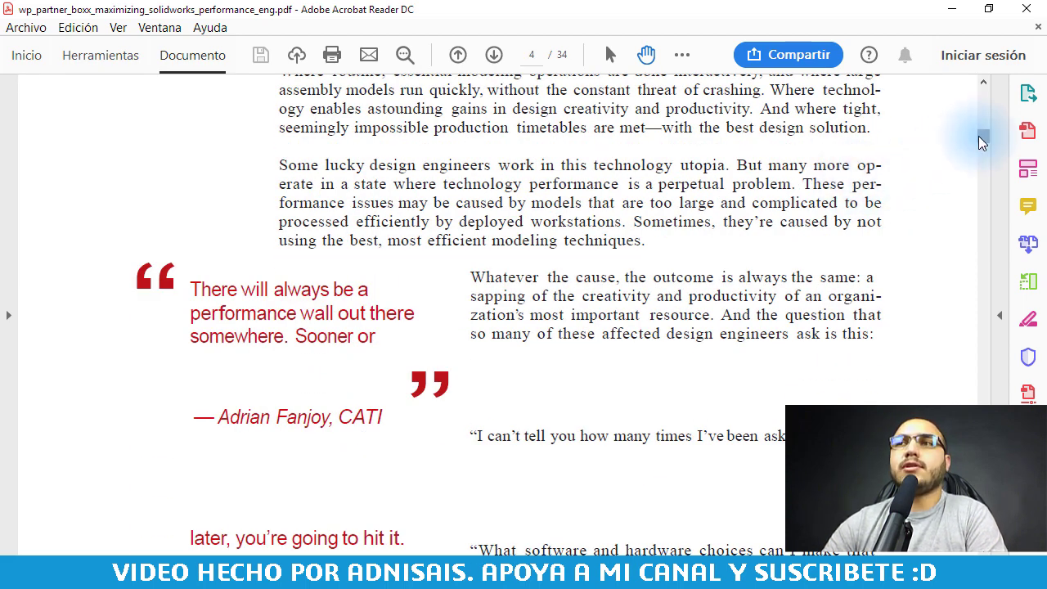
{"action": "left_click_drag", "start_coordinate": [982, 136], "coordinate": [983, 135]}
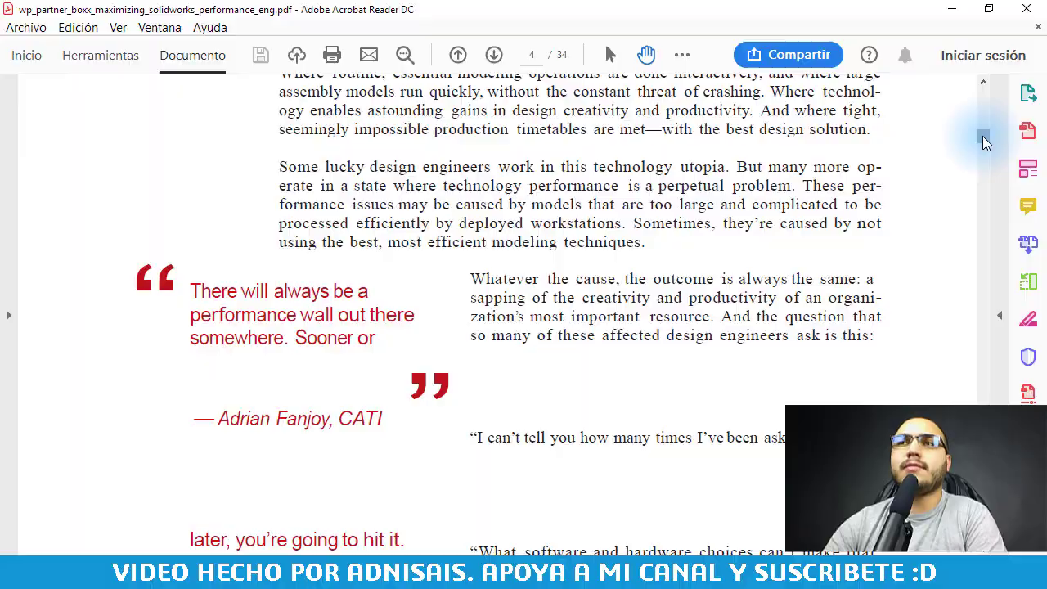
{"action": "mouse_move", "coordinate": [983, 136]}
{"action": "left_mouse_down"}
{"action": "mouse_move", "coordinate": [986, 479]}
{"action": "mouse_move", "coordinate": [984, 372]}
{"action": "mouse_move", "coordinate": [988, 385]}
{"action": "left_mouse_up"}
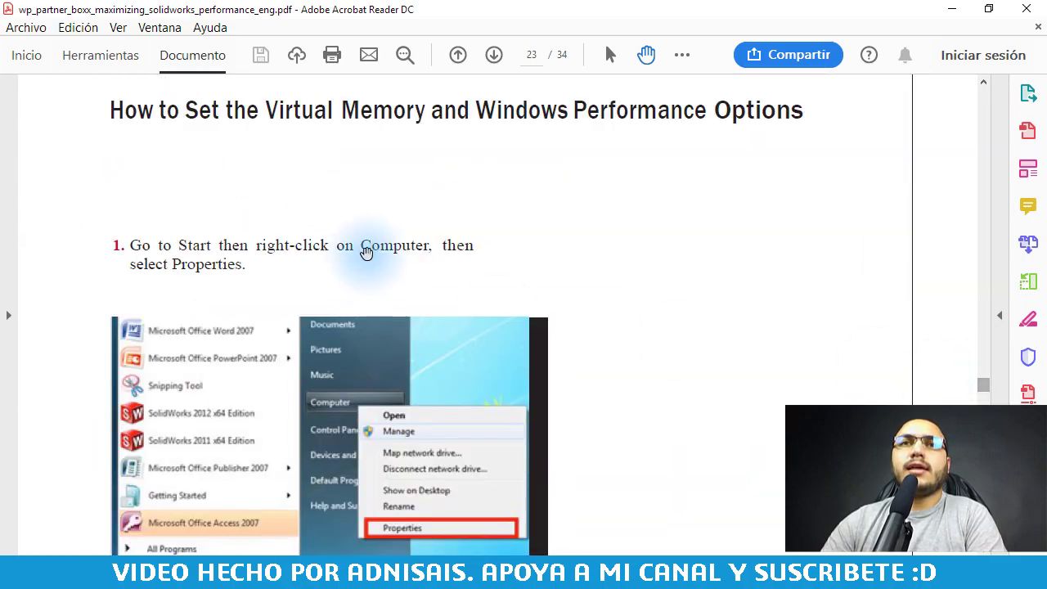
Step: Read pages 23–24 on virtual memory and visual effects, then minimize Acrobat Reader
{"action": "scroll", "coordinate": [613, 137], "scroll_direction": "down", "scroll_amount": 2}
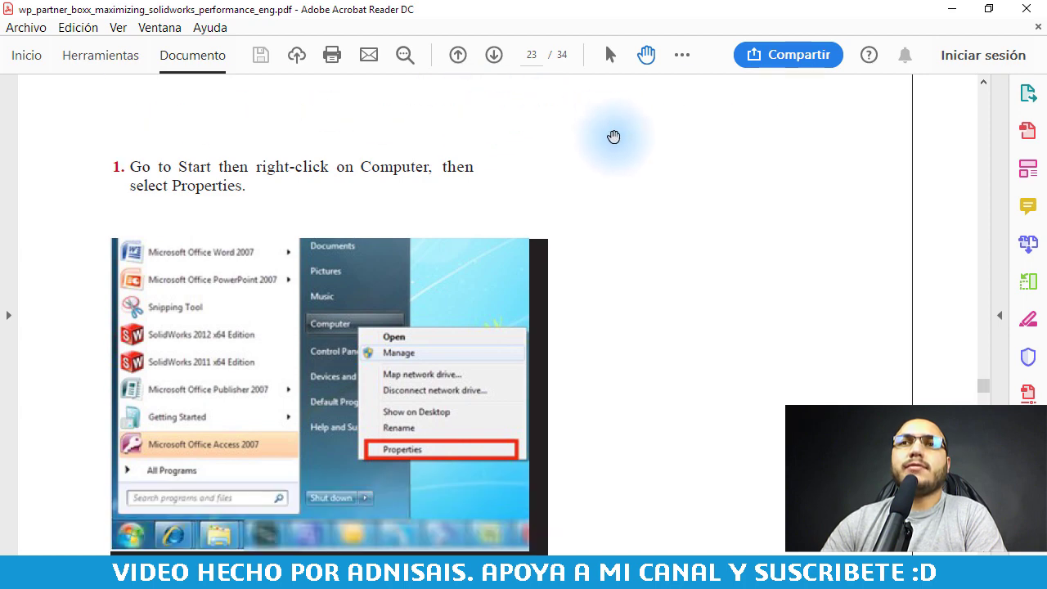
{"action": "scroll", "coordinate": [614, 137], "scroll_direction": "down", "scroll_amount": 4}
{"action": "scroll", "coordinate": [627, 175], "scroll_direction": "down", "scroll_amount": 9}
{"action": "scroll", "coordinate": [598, 171], "scroll_direction": "down", "scroll_amount": 2}
{"action": "scroll", "coordinate": [397, 192], "scroll_direction": "down", "scroll_amount": 2}
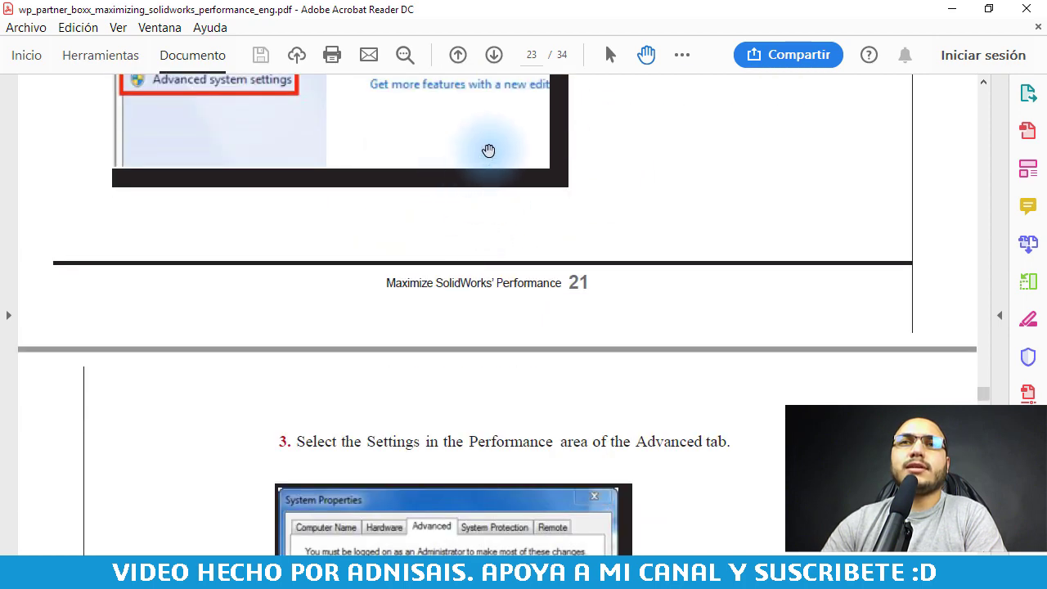
{"action": "scroll", "coordinate": [414, 161], "scroll_direction": "down", "scroll_amount": 2}
{"action": "scroll", "coordinate": [576, 301], "scroll_direction": "down", "scroll_amount": 4}
{"action": "scroll", "coordinate": [647, 311], "scroll_direction": "down", "scroll_amount": 5}
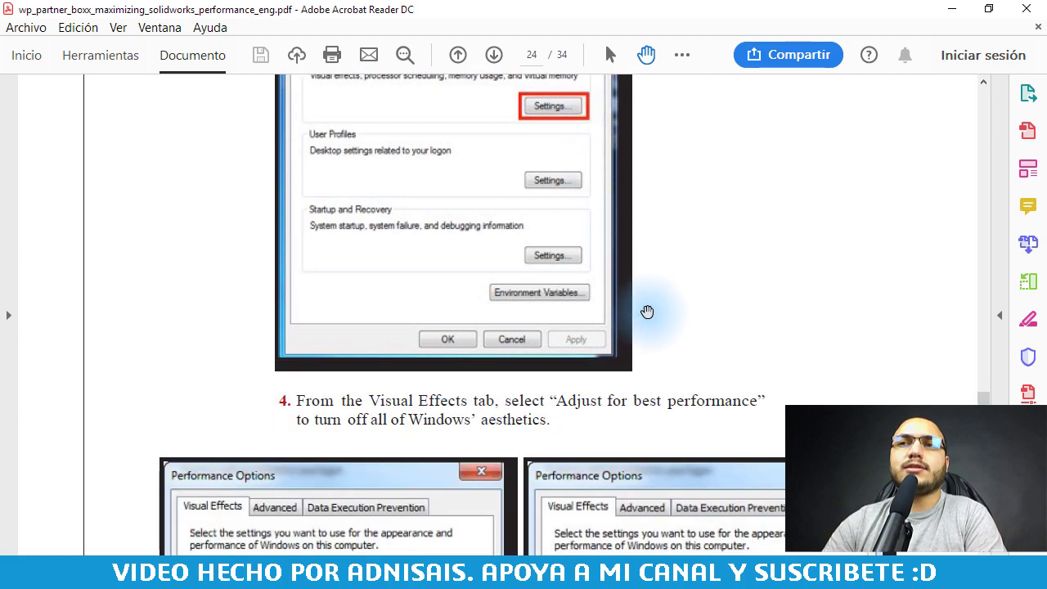
{"action": "scroll", "coordinate": [647, 312], "scroll_direction": "down", "scroll_amount": 6}
{"action": "scroll", "coordinate": [678, 262], "scroll_direction": "down", "scroll_amount": 3}
{"action": "scroll", "coordinate": [679, 262], "scroll_direction": "down", "scroll_amount": 1}
{"action": "scroll", "coordinate": [681, 268], "scroll_direction": "down", "scroll_amount": 1}
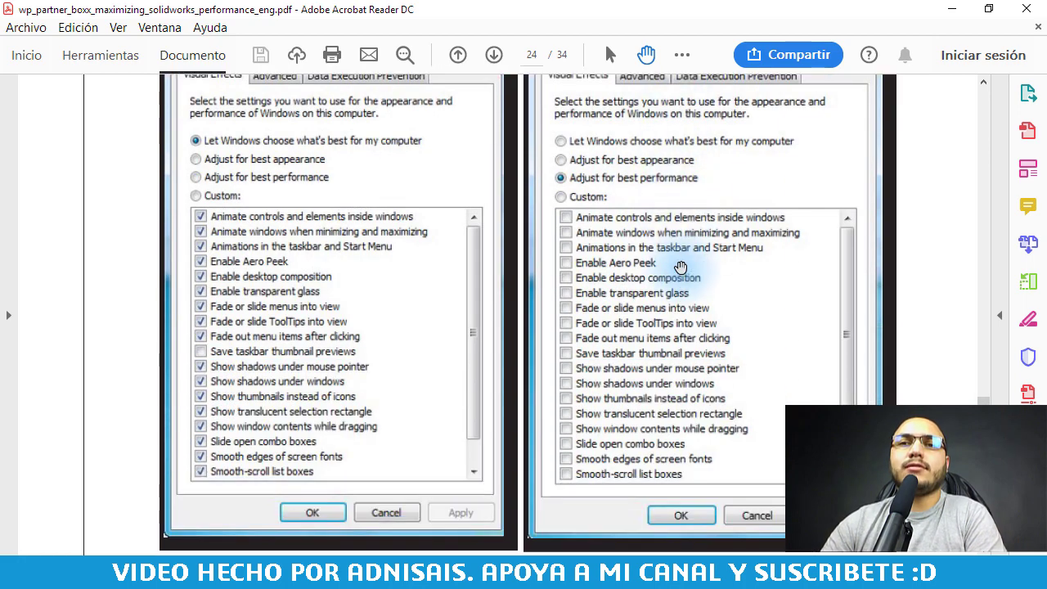
{"action": "scroll", "coordinate": [681, 267], "scroll_direction": "down", "scroll_amount": 1}
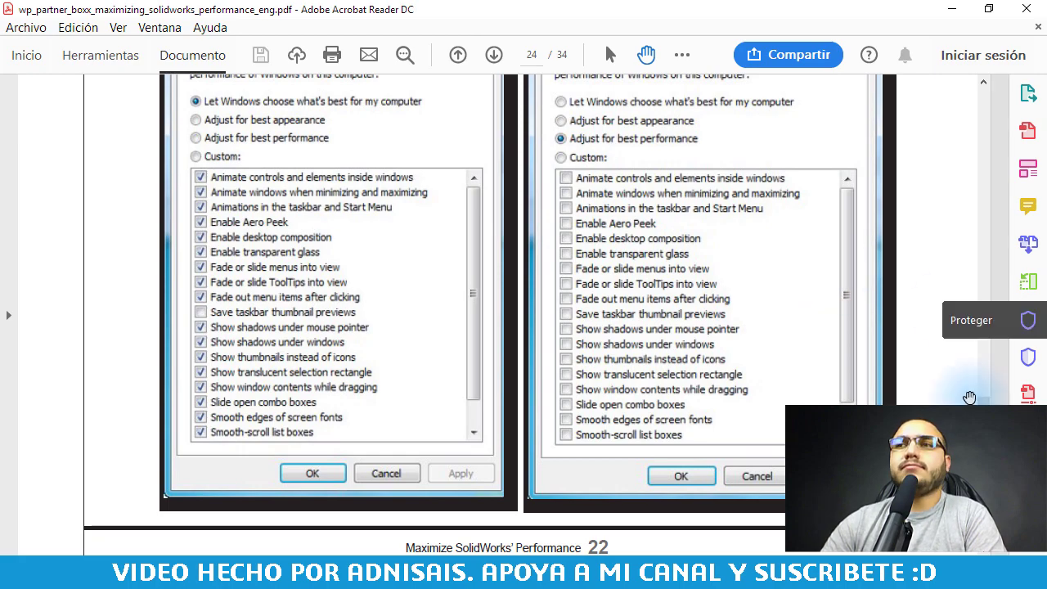
{"action": "left_click_drag", "start_coordinate": [983, 399], "coordinate": [986, 107]}
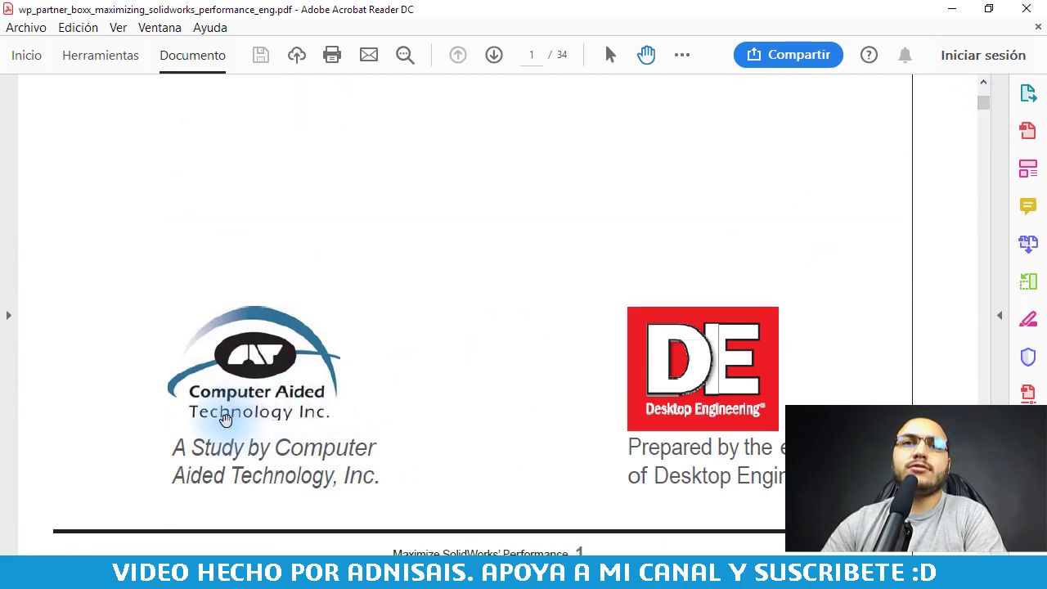
{"action": "left_click_drag", "start_coordinate": [982, 100], "coordinate": [983, 399]}
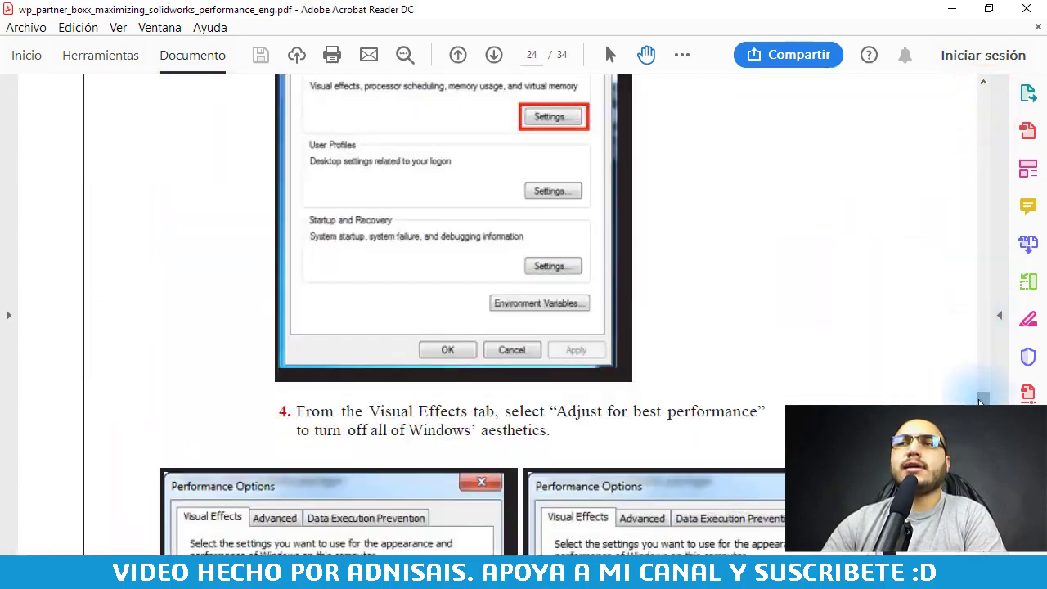
{"action": "left_click", "coordinate": [954, 10]}
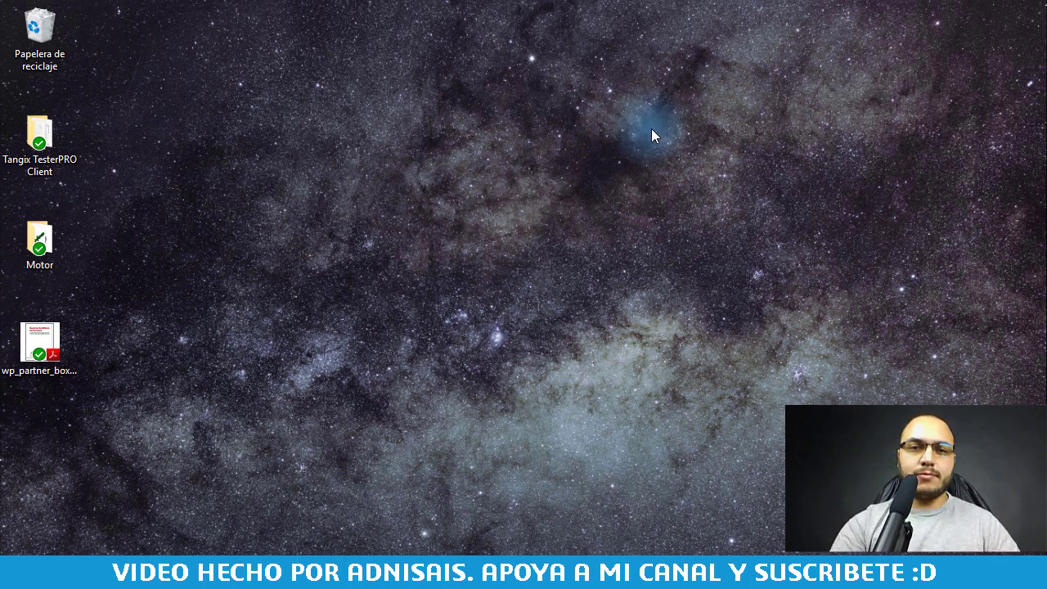
Step: Search 'siste' from the Start menu and open the Sistema Control Panel page
{"action": "key", "text": "super"}
{"action": "type", "text": "sis"}
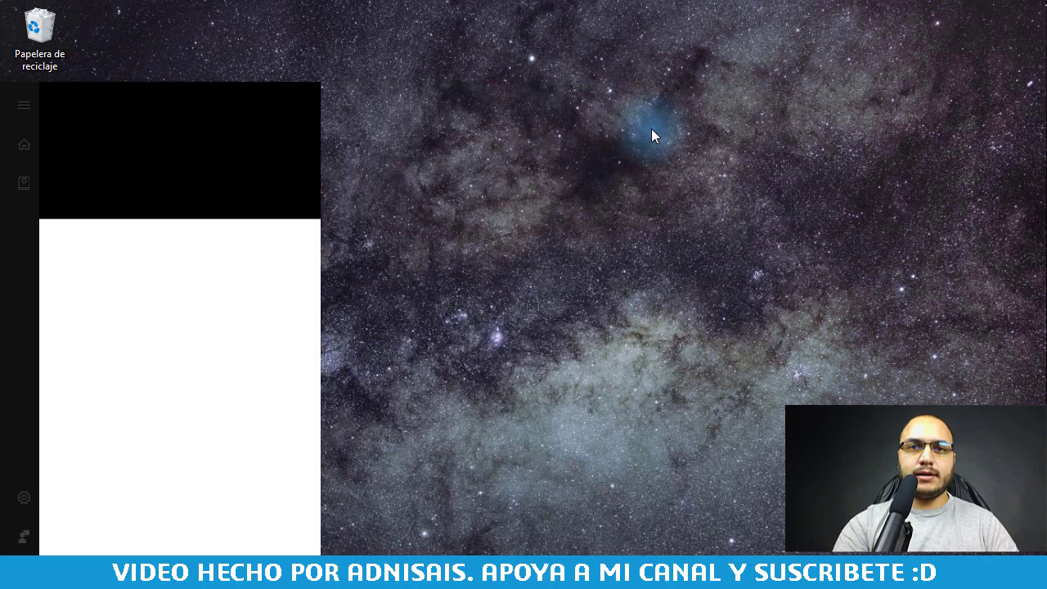
{"action": "type", "text": "te"}
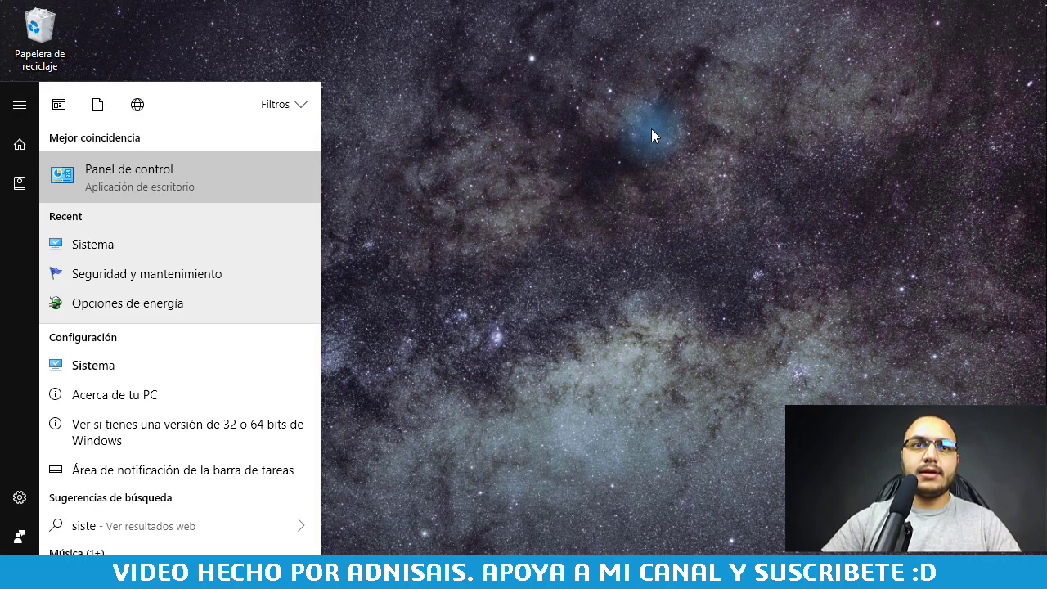
{"action": "key", "text": "Down"}
{"action": "key", "text": "Return"}
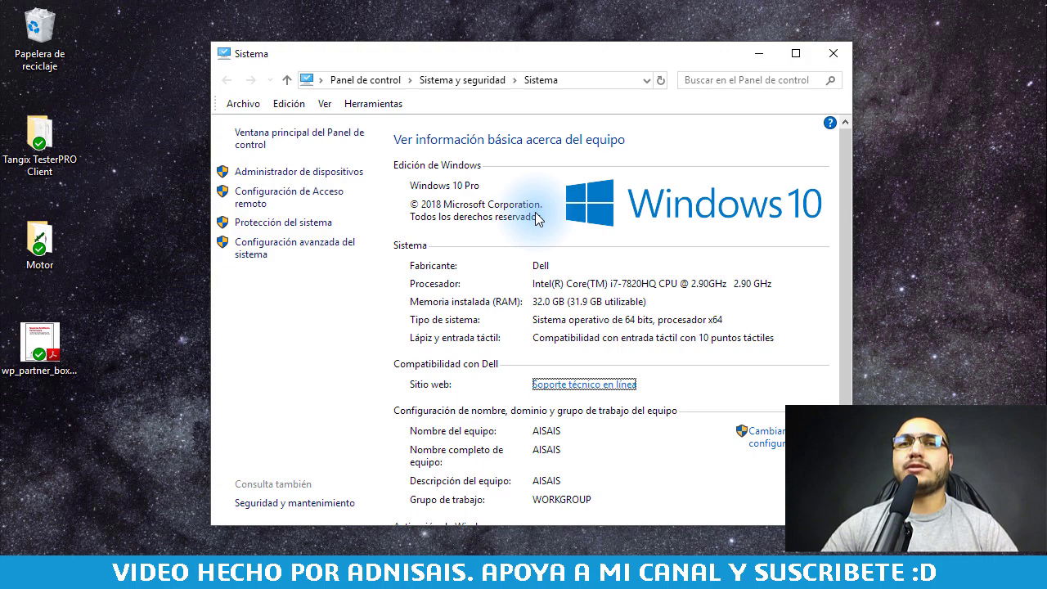
Step: Open Performance Options' advanced tab from advanced system settings, showing the 32000 MB paging file
{"action": "left_click", "coordinate": [293, 249]}
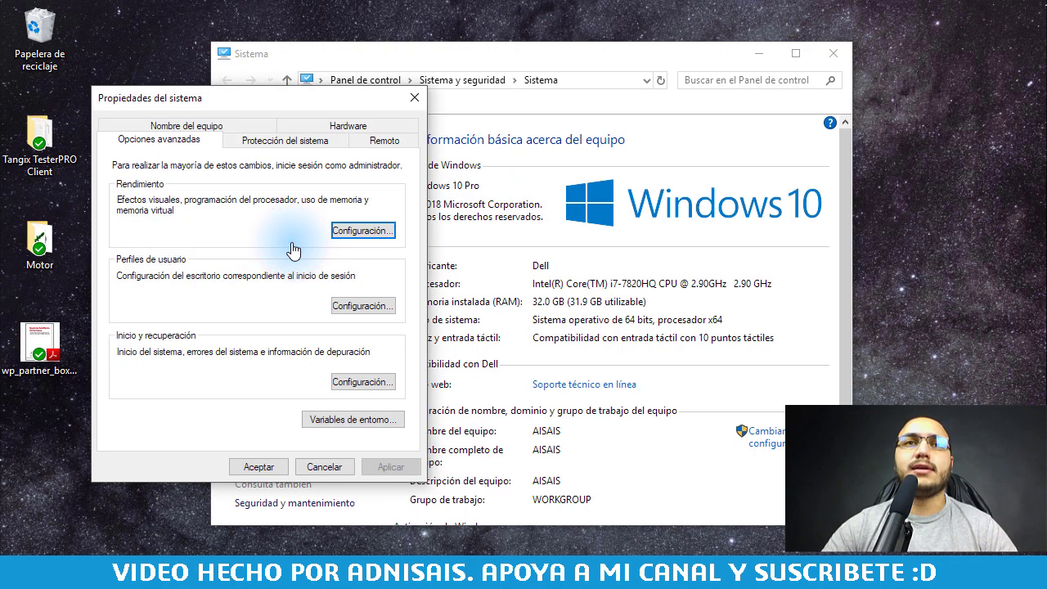
{"action": "left_click", "coordinate": [372, 231]}
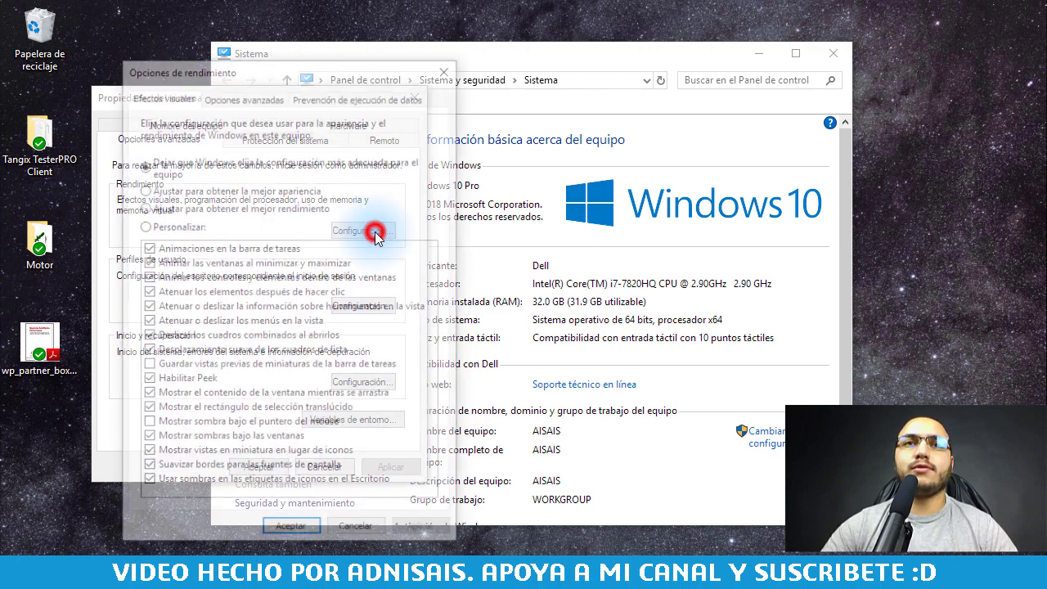
{"action": "left_click", "coordinate": [239, 95]}
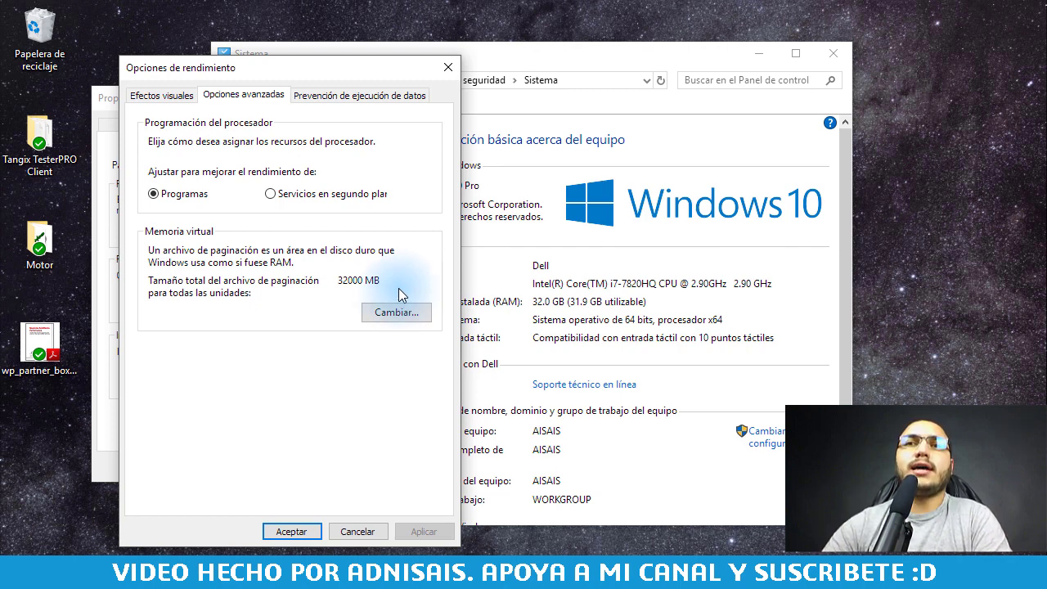
{"action": "left_click_drag", "start_coordinate": [344, 61], "coordinate": [267, 54]}
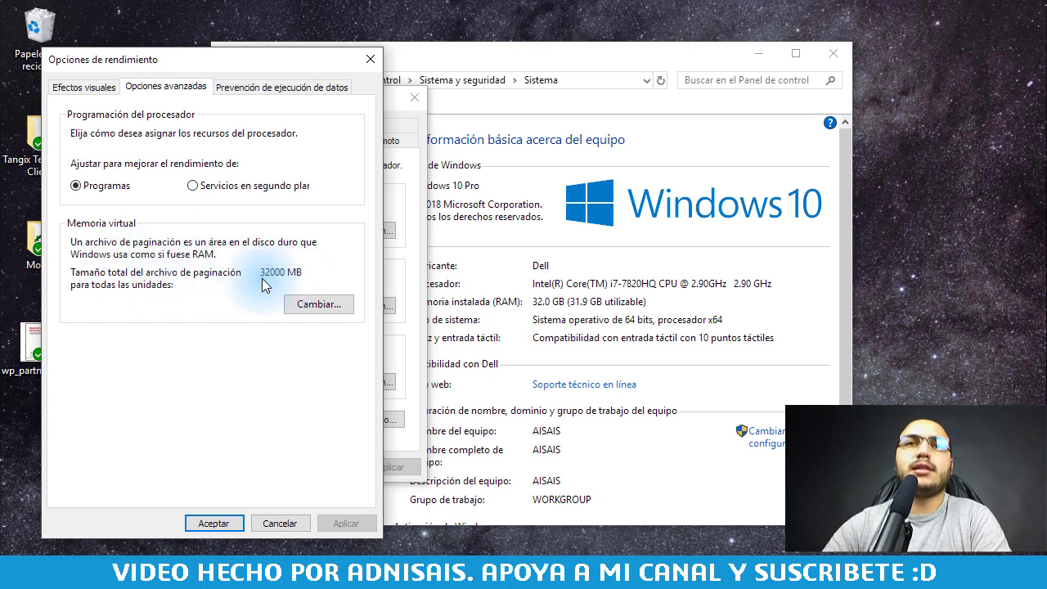
Step: Inspect the C: custom paging file size of 32000–32000 MB, then cancel without changes
{"action": "left_click", "coordinate": [327, 304]}
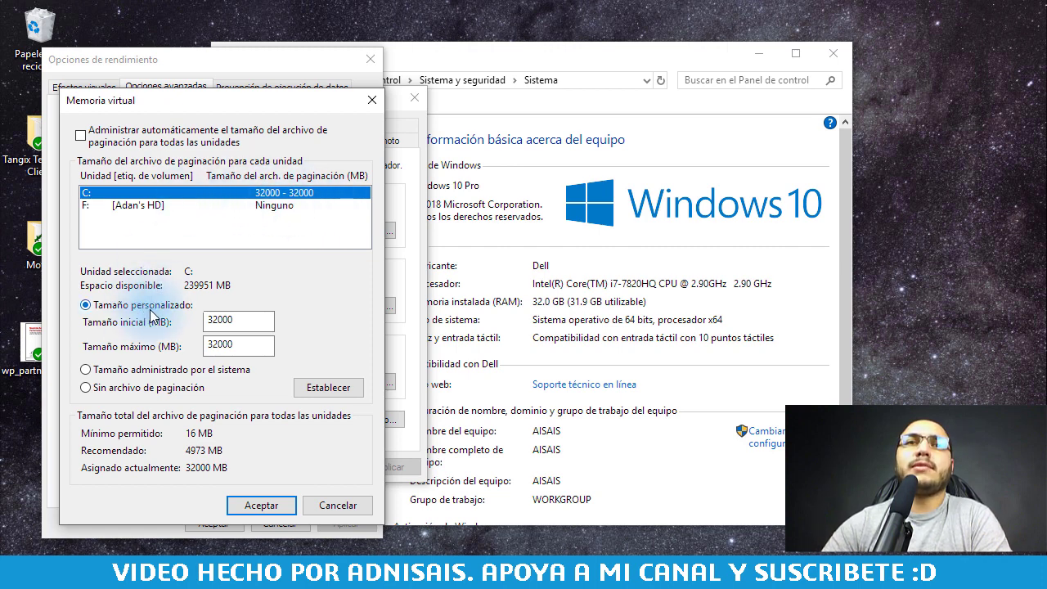
{"action": "double_click", "coordinate": [219, 320]}
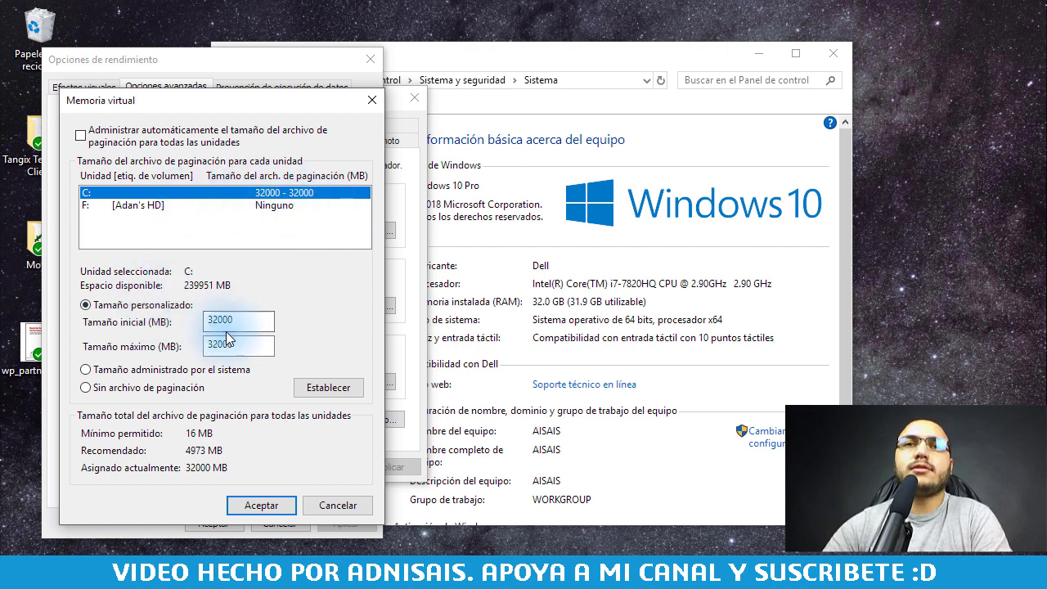
{"action": "left_click", "coordinate": [239, 326]}
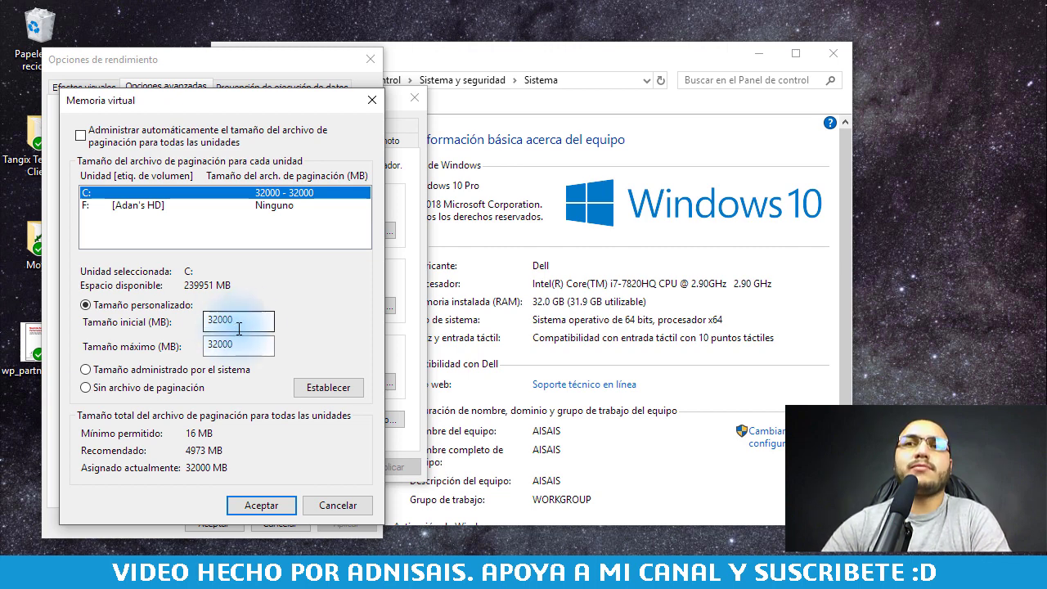
{"action": "left_click", "coordinate": [221, 324]}
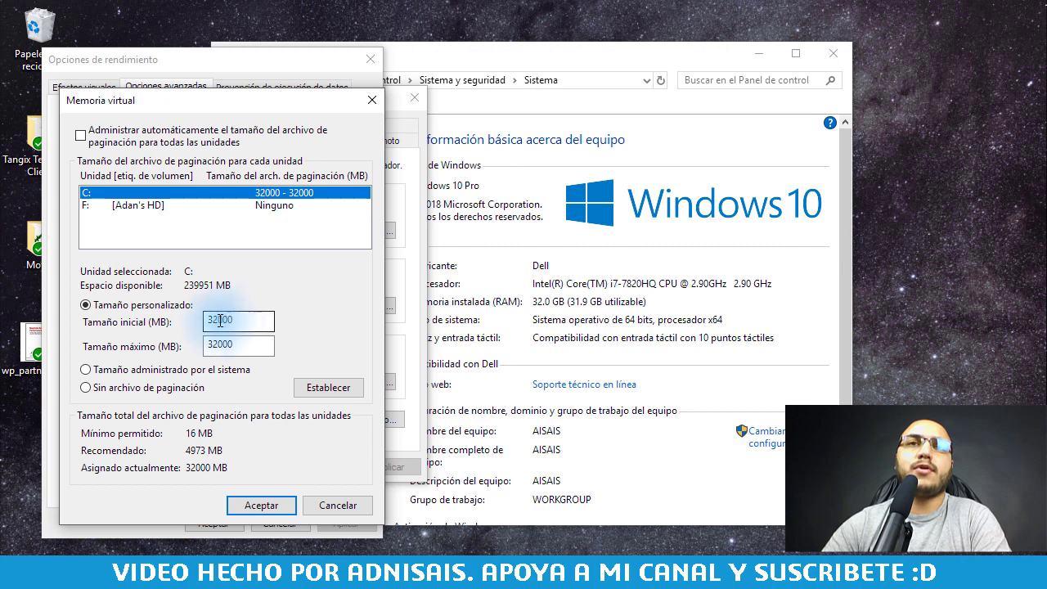
{"action": "double_click", "coordinate": [221, 320]}
{"action": "left_click", "coordinate": [260, 324]}
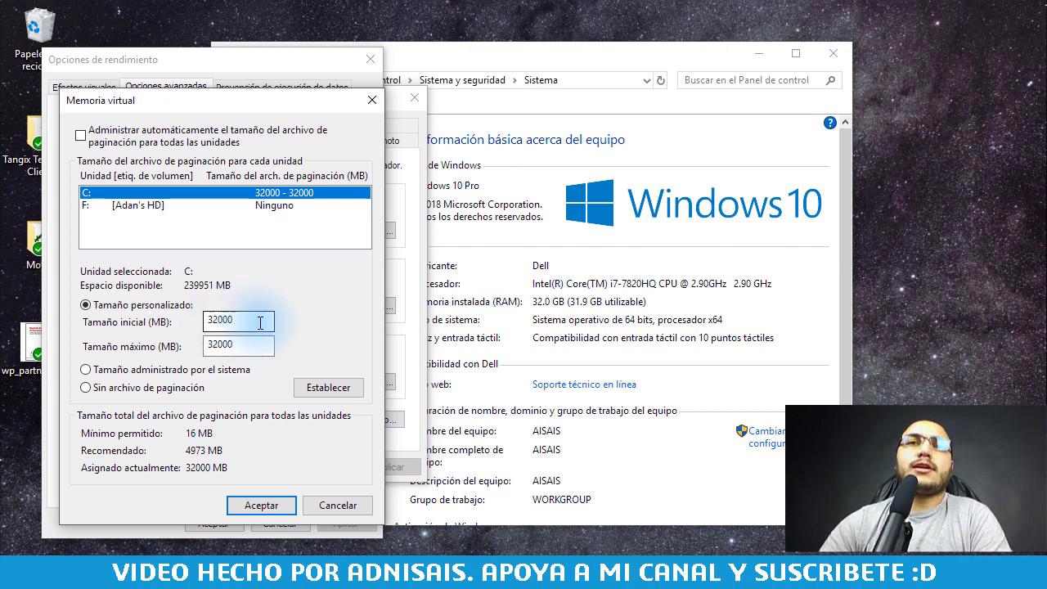
{"action": "left_click_drag", "start_coordinate": [260, 324], "coordinate": [203, 322]}
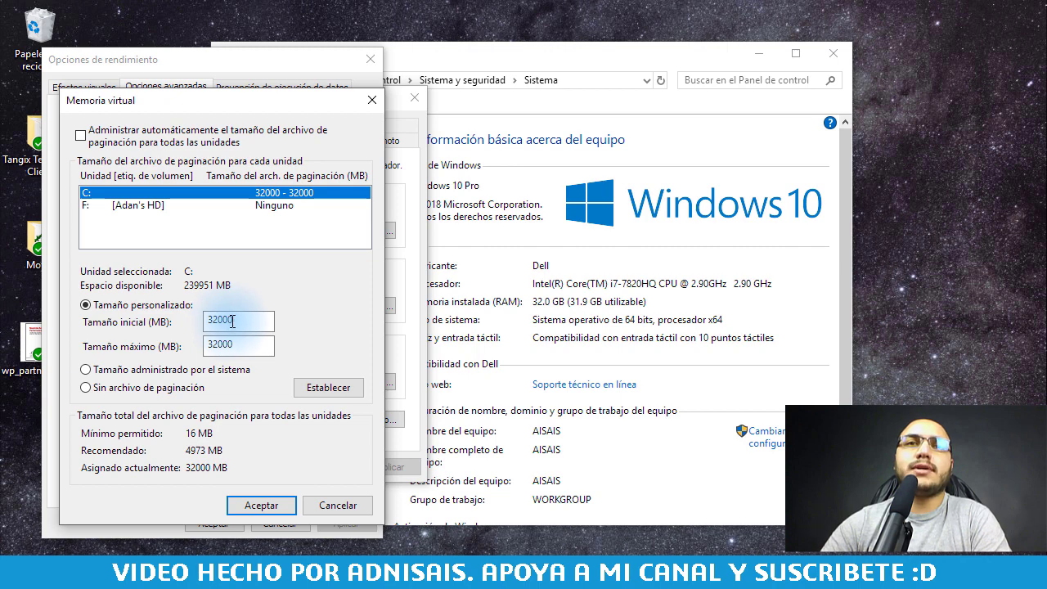
{"action": "left_click_drag", "start_coordinate": [232, 320], "coordinate": [205, 327]}
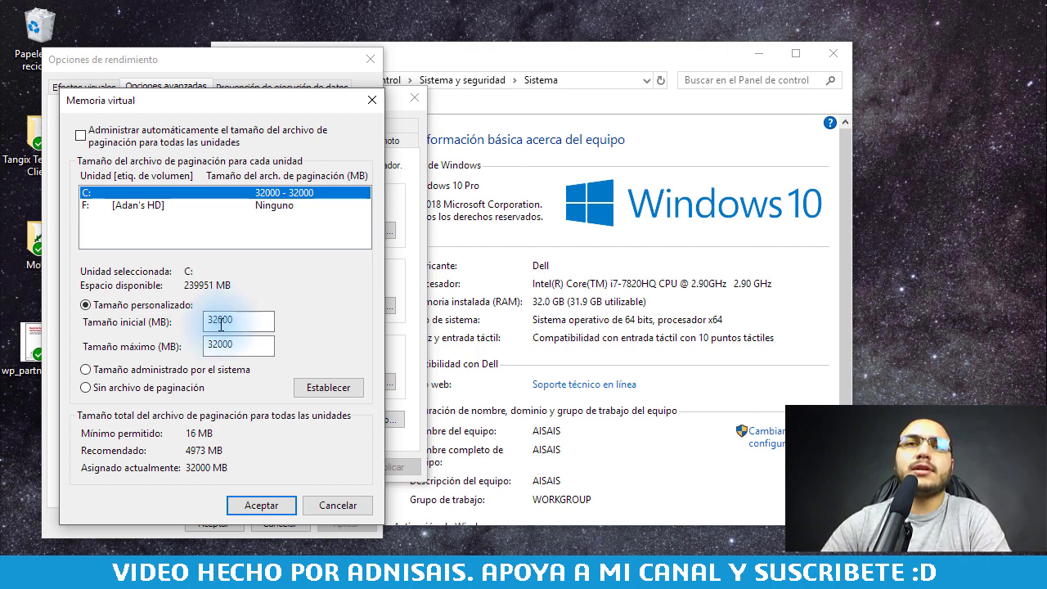
{"action": "left_click", "coordinate": [238, 323]}
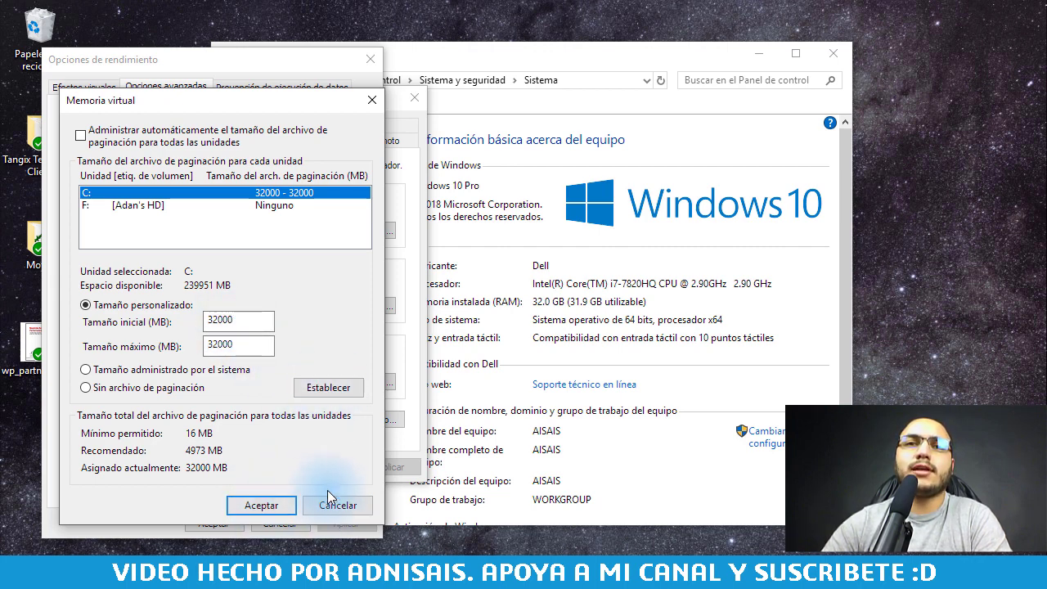
{"action": "left_click", "coordinate": [345, 504]}
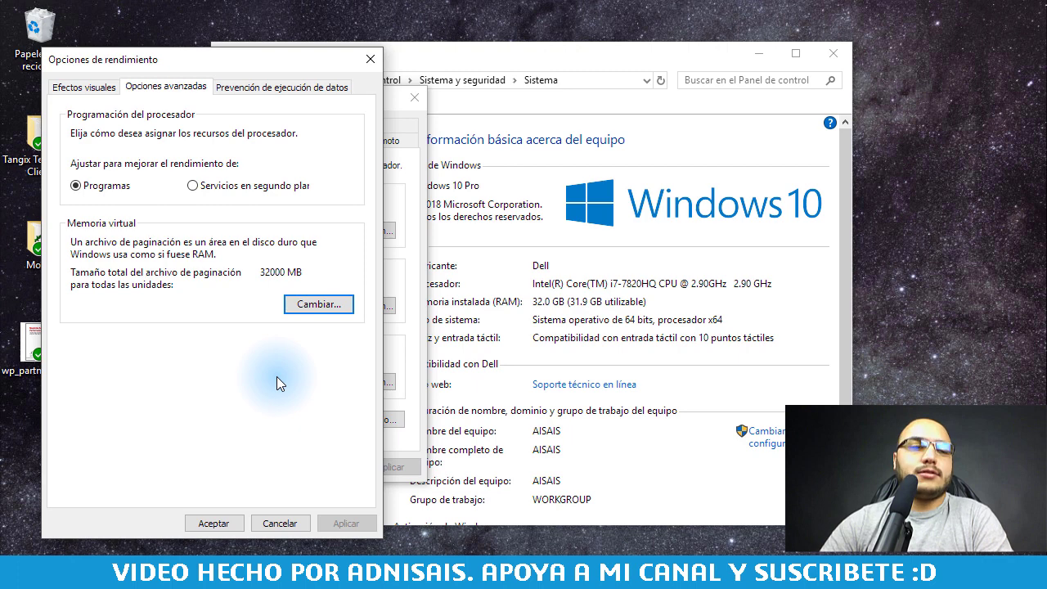
Step: Choose 'Ajustar para obtener el mejor rendimiento' under Efectos visuales and apply it
{"action": "left_click", "coordinate": [103, 94]}
{"action": "left_click", "coordinate": [84, 161]}
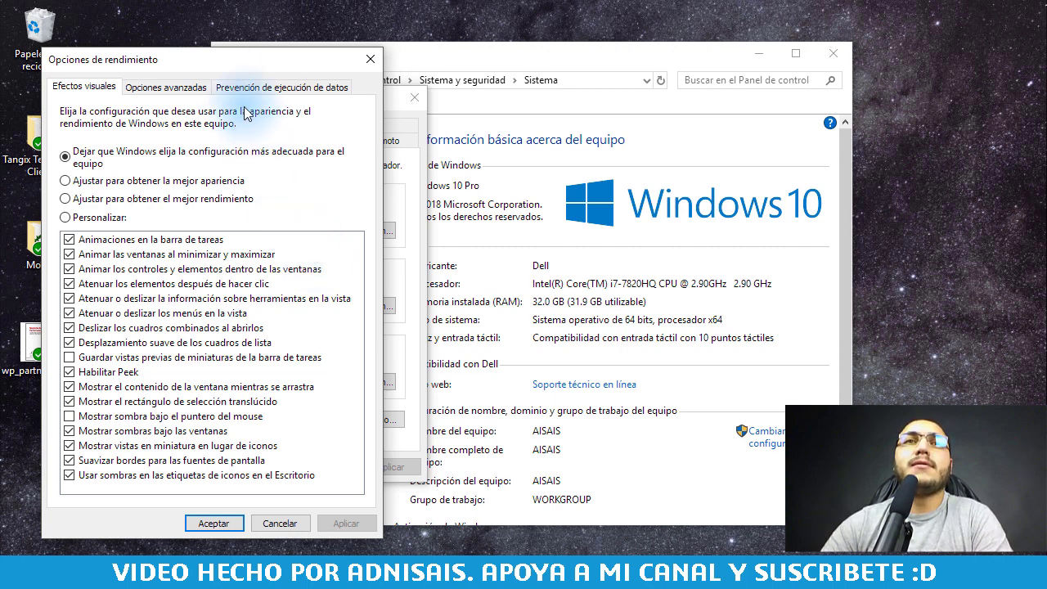
{"action": "mouse_move", "coordinate": [223, 64]}
{"action": "left_mouse_down"}
{"action": "mouse_move", "coordinate": [326, 74]}
{"action": "mouse_move", "coordinate": [332, 39]}
{"action": "left_mouse_up"}
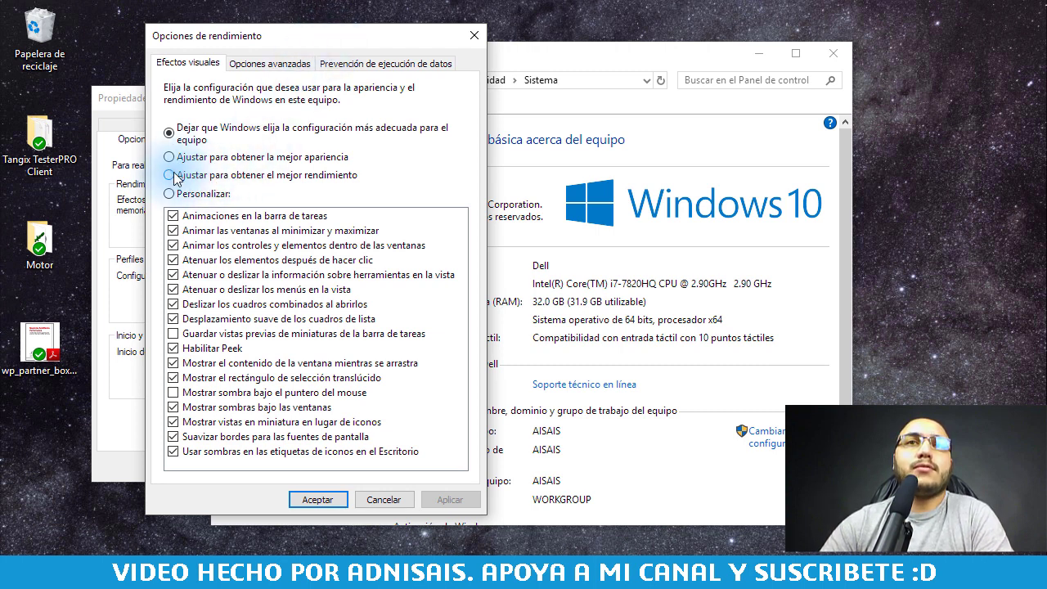
{"action": "left_click", "coordinate": [200, 175]}
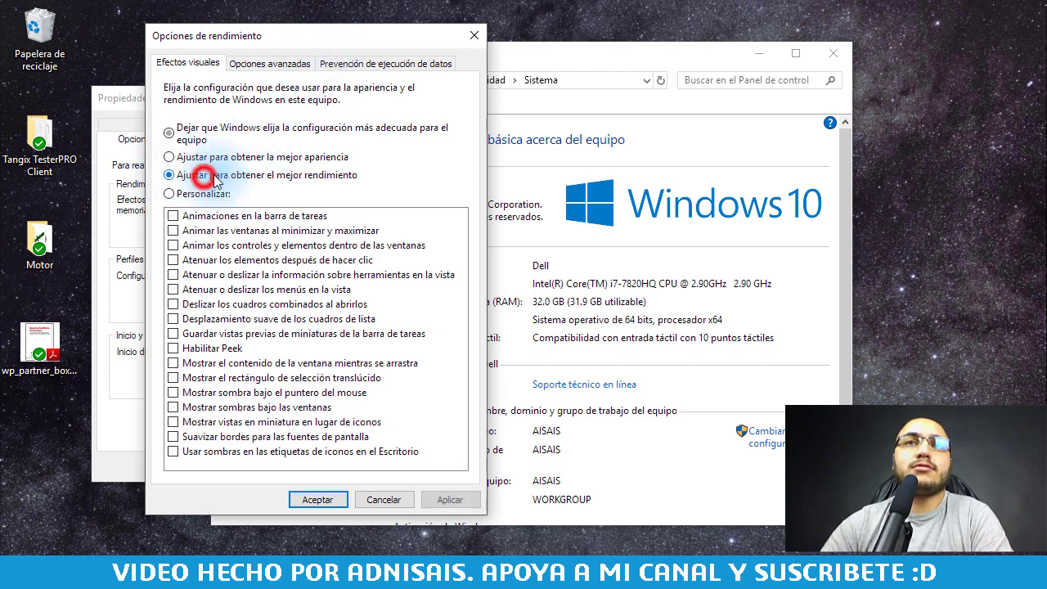
{"action": "left_click", "coordinate": [334, 499]}
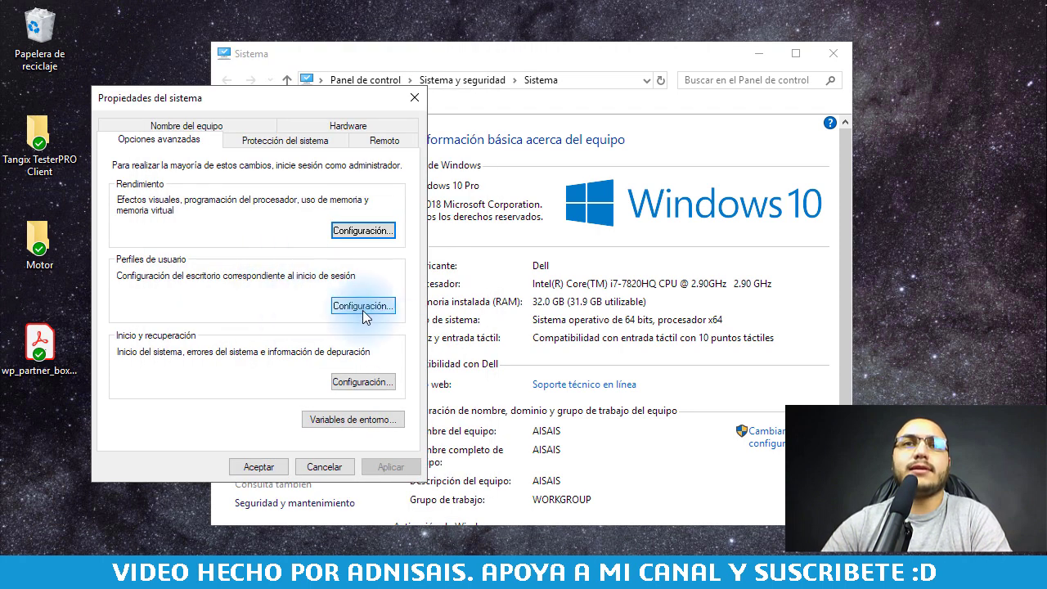
{"action": "mouse_move", "coordinate": [280, 102]}
{"action": "left_mouse_down"}
{"action": "mouse_move", "coordinate": [401, 114]}
{"action": "mouse_move", "coordinate": [446, 89]}
{"action": "mouse_move", "coordinate": [329, 81]}
{"action": "mouse_move", "coordinate": [507, 113]}
{"action": "mouse_move", "coordinate": [616, 95]}
{"action": "mouse_move", "coordinate": [721, 58]}
{"action": "mouse_move", "coordinate": [260, 82]}
{"action": "left_mouse_up"}
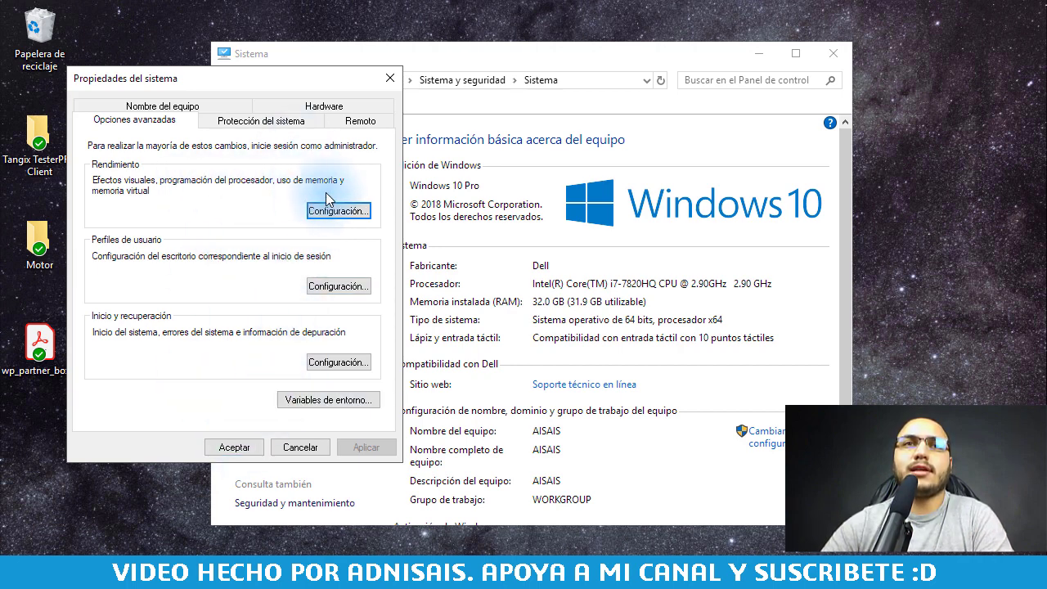
Step: Close System Properties and the Sistema window, then launch Desfragmentar y optimizar unidades via 'desfra'
{"action": "left_click", "coordinate": [234, 456]}
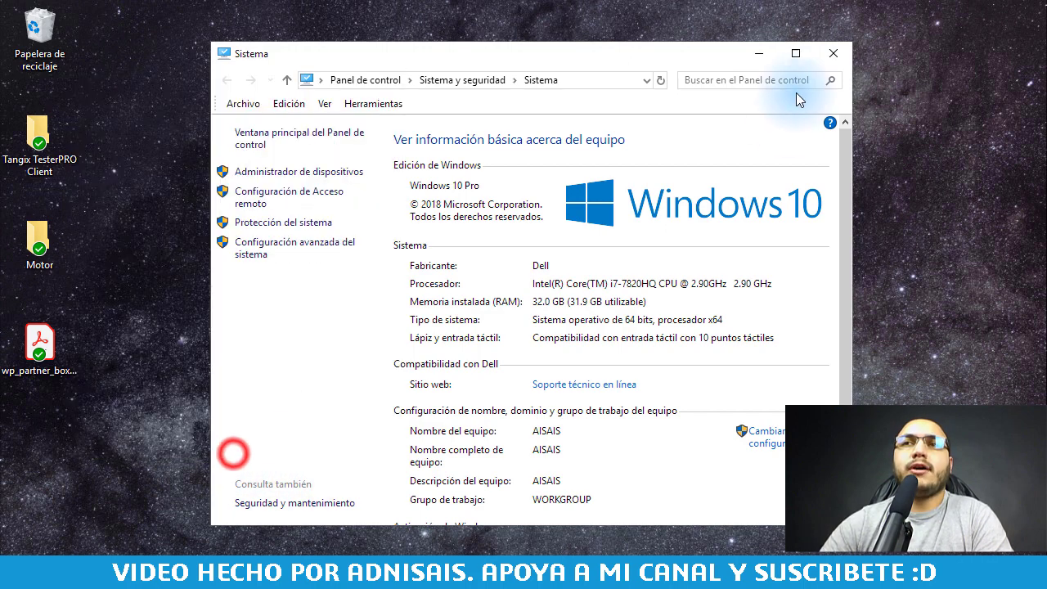
{"action": "left_click", "coordinate": [820, 56]}
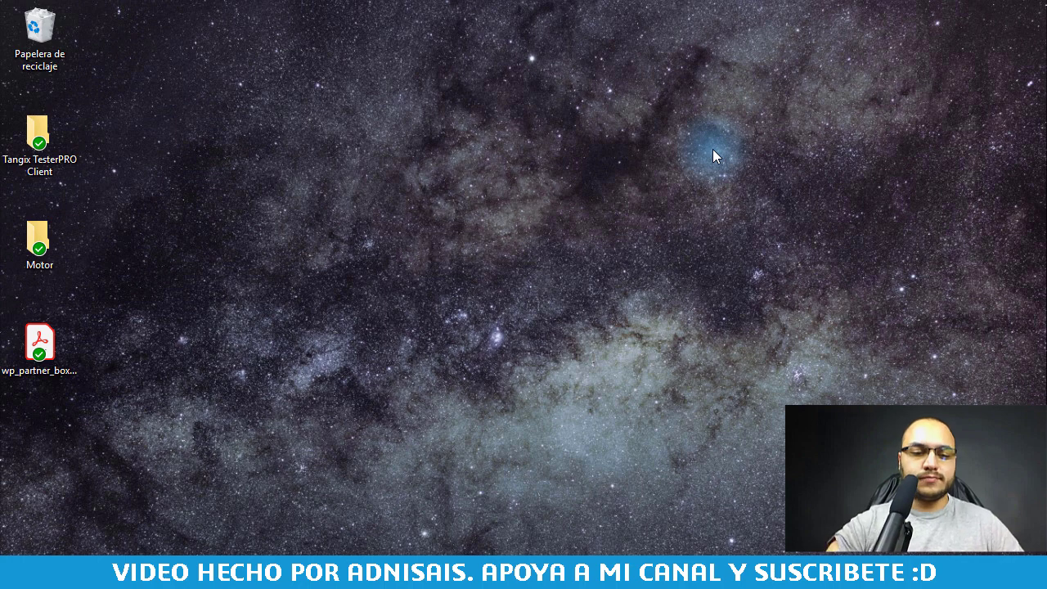
{"action": "key", "text": "super"}
{"action": "type", "text": "desfra"}
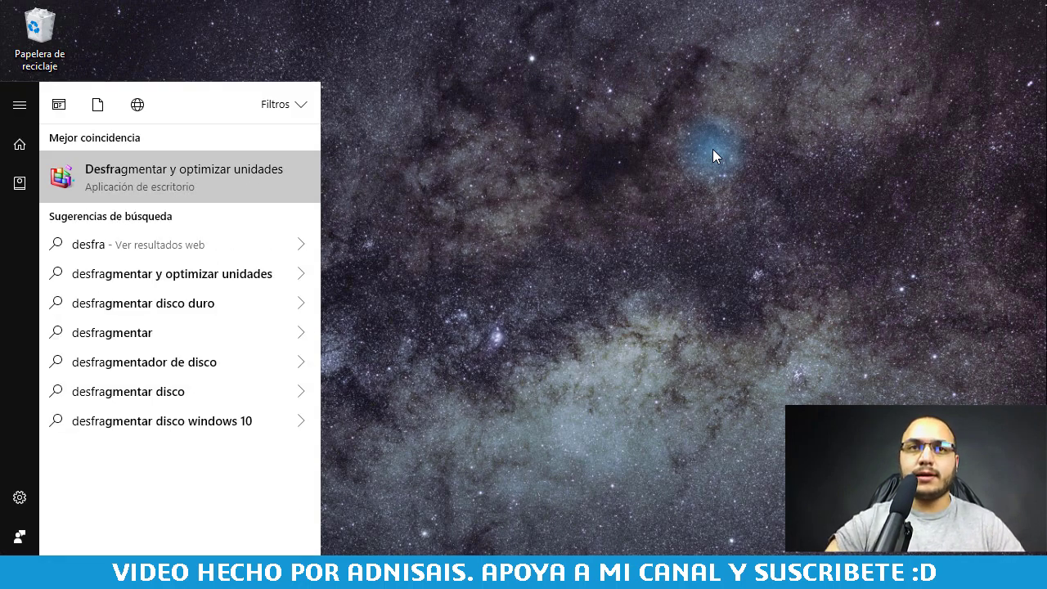
{"action": "left_click", "coordinate": [255, 170]}
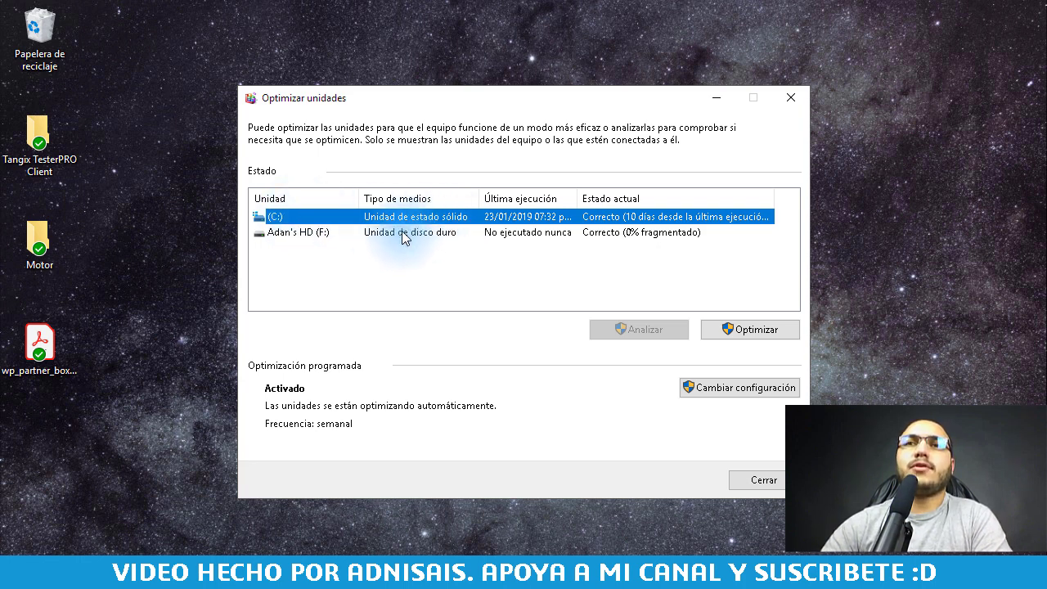
Step: Check that drives F: and C: both report Correcto, then close the optimization tool
{"action": "left_click", "coordinate": [303, 233]}
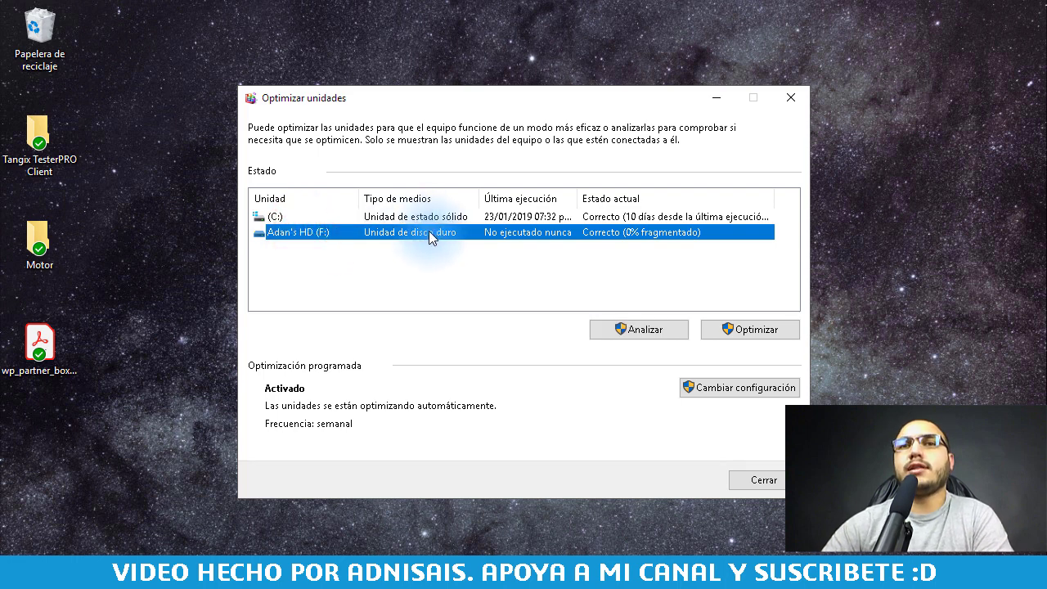
{"action": "left_click", "coordinate": [314, 214]}
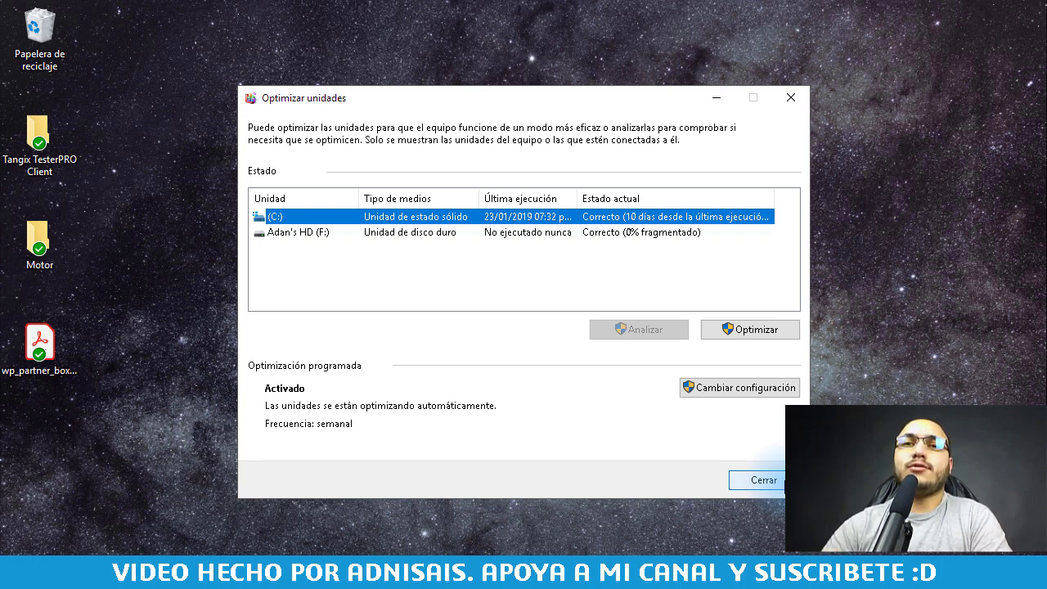
{"action": "left_click", "coordinate": [767, 480]}
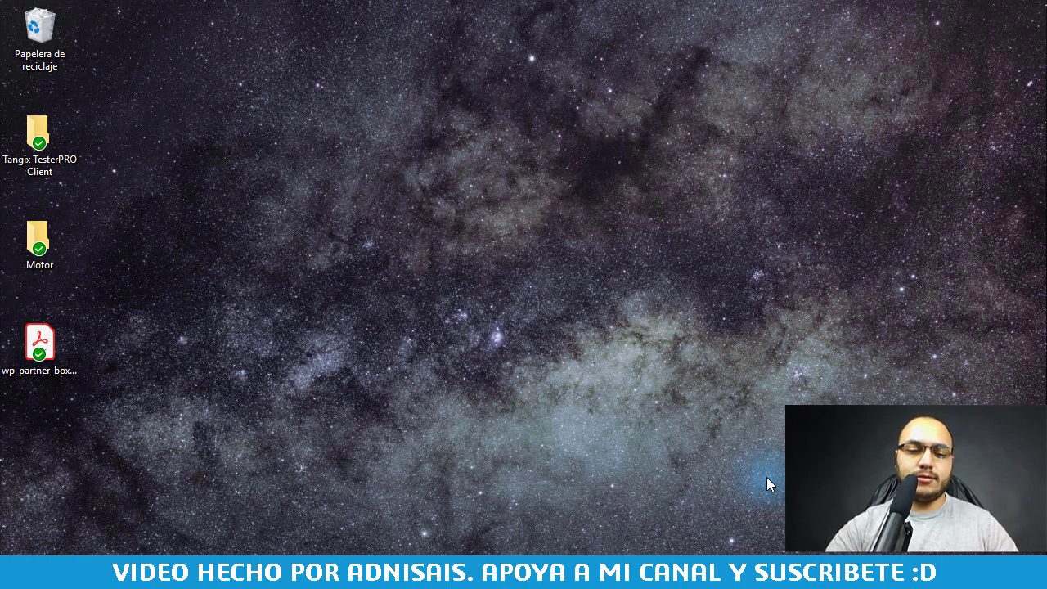
Step: Try Start searches for 'check' and 'disco', then dismiss the search panel
{"action": "key", "text": "super"}
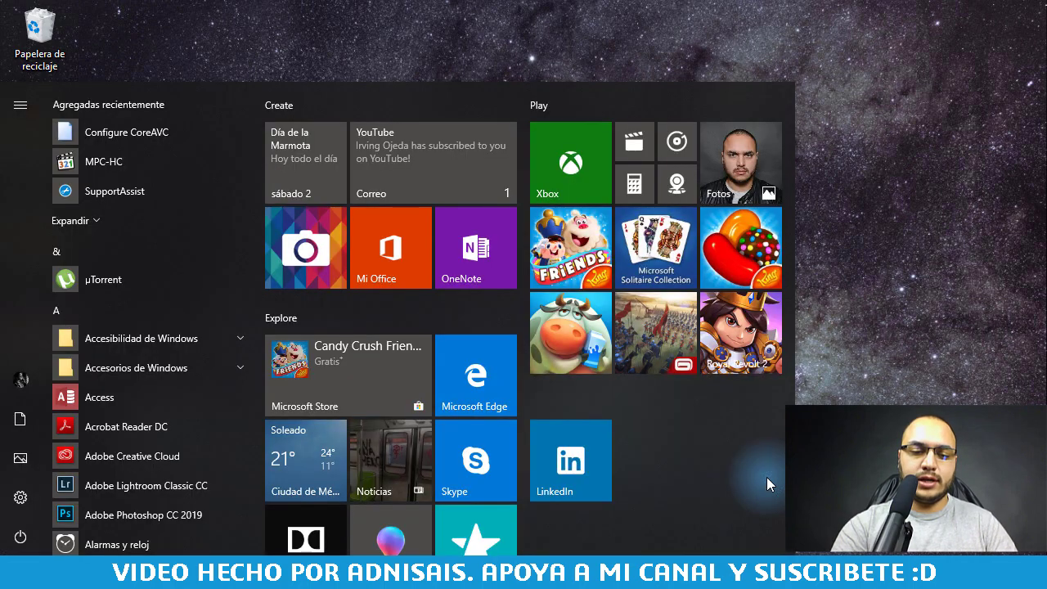
{"action": "type", "text": "check"}
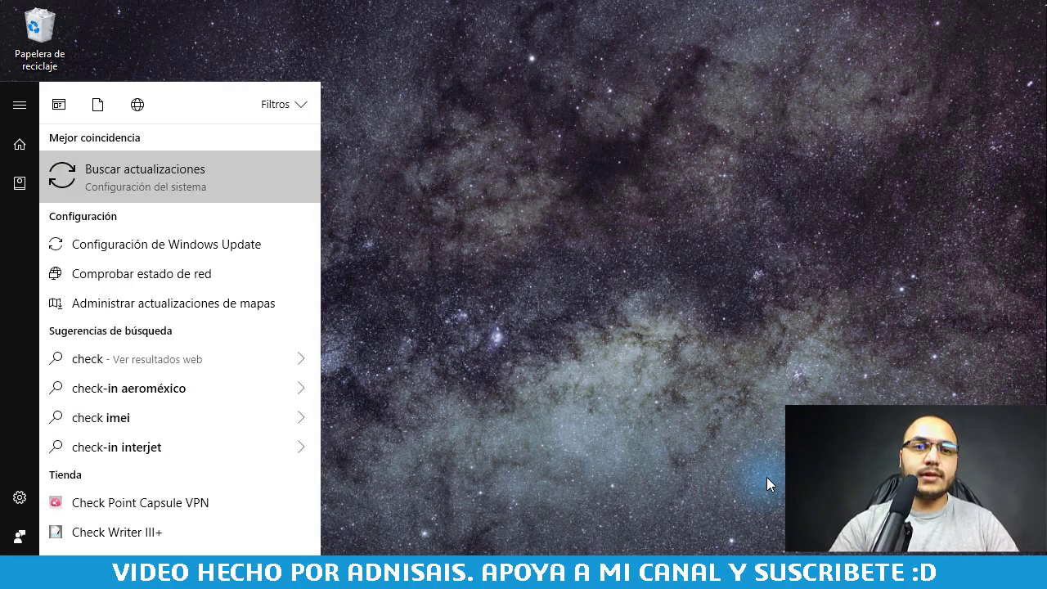
{"action": "key", "text": "BackSpace"}
{"action": "key", "text": "BackSpace"}
{"action": "key", "text": "BackSpace"}
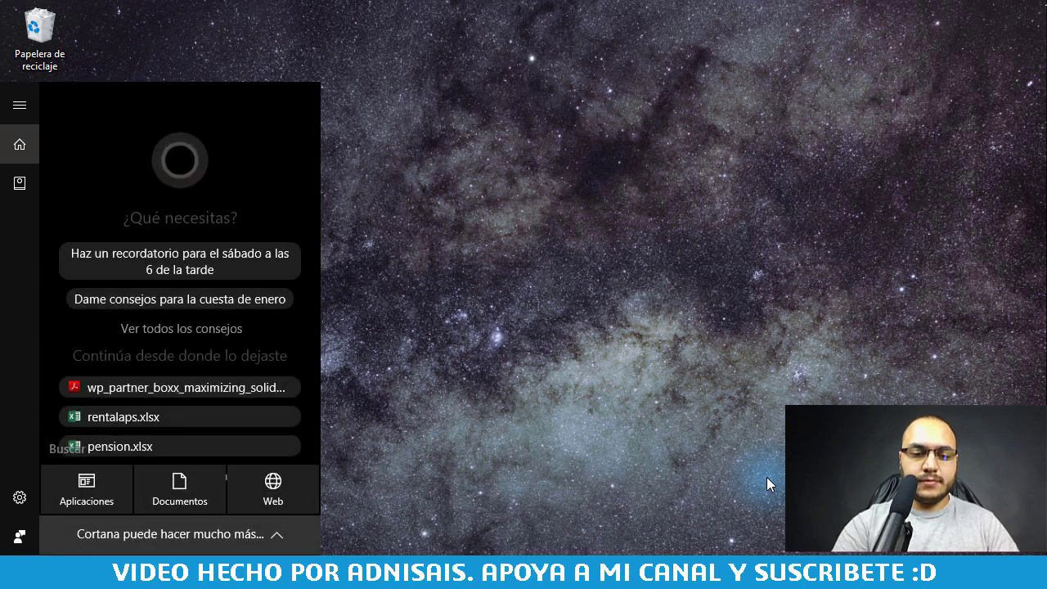
{"action": "type", "text": "disco"}
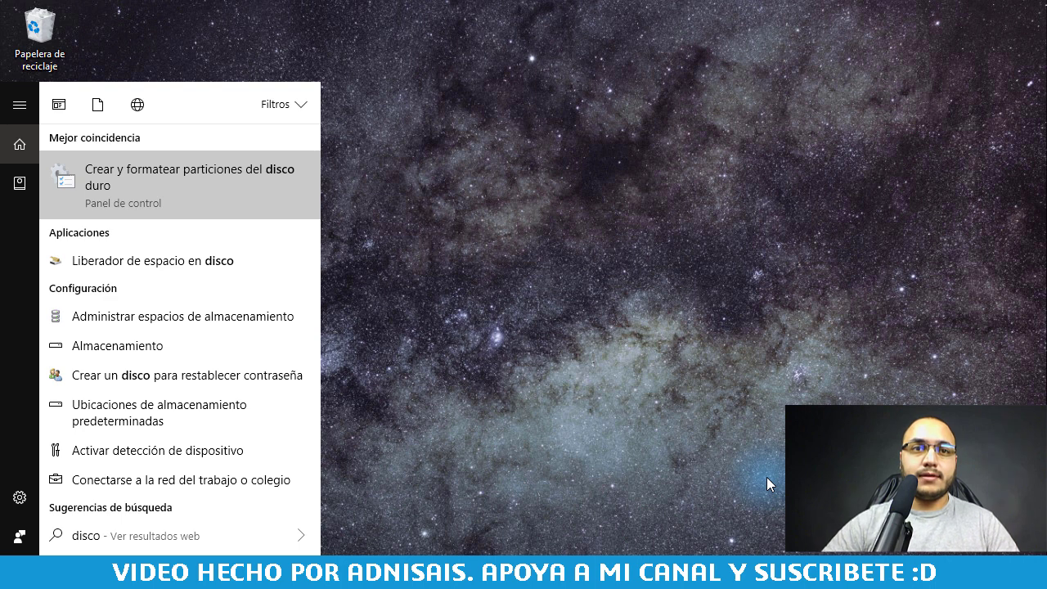
{"action": "key", "text": "BackSpace"}
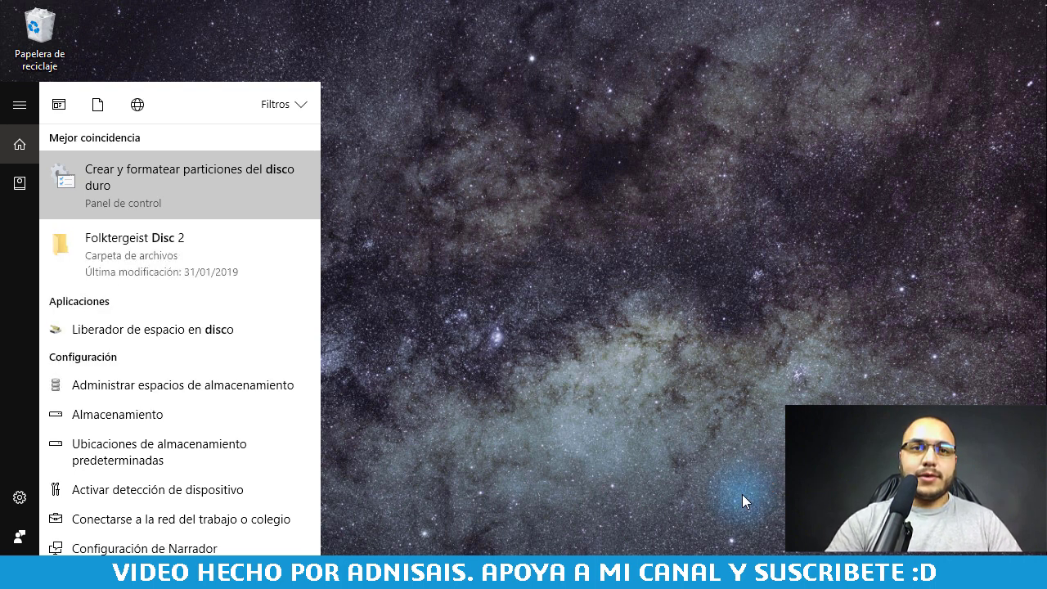
{"action": "key", "text": "BackSpace"}
{"action": "key", "text": "BackSpace"}
{"action": "key", "text": "BackSpace"}
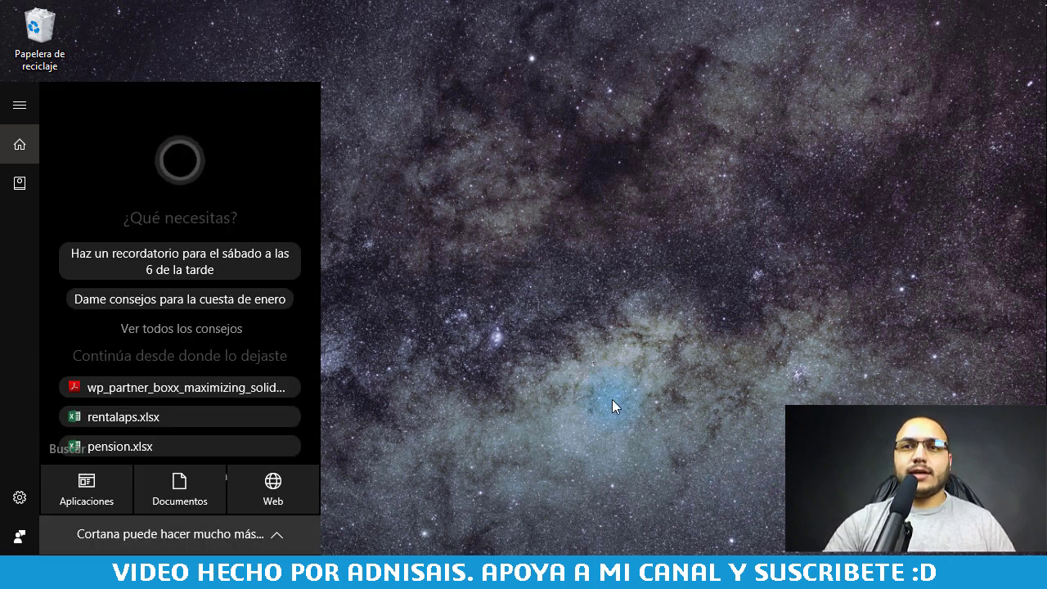
{"action": "left_click", "coordinate": [612, 400]}
{"action": "type", "text": "reg"}
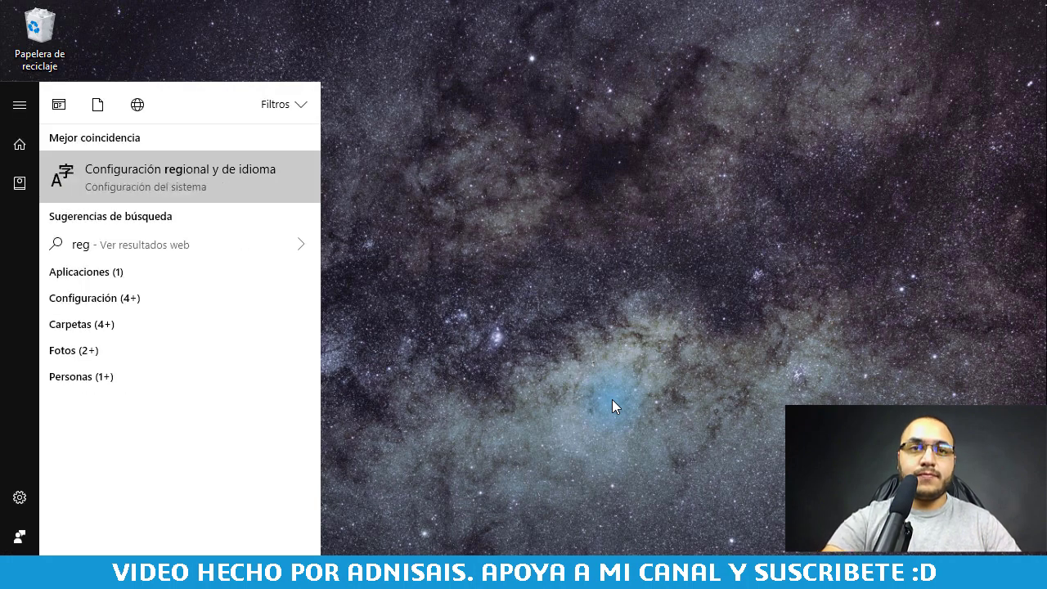
Step: Search 'regedit' so the Registry Editor appears as the best match
{"action": "type", "text": "ed"}
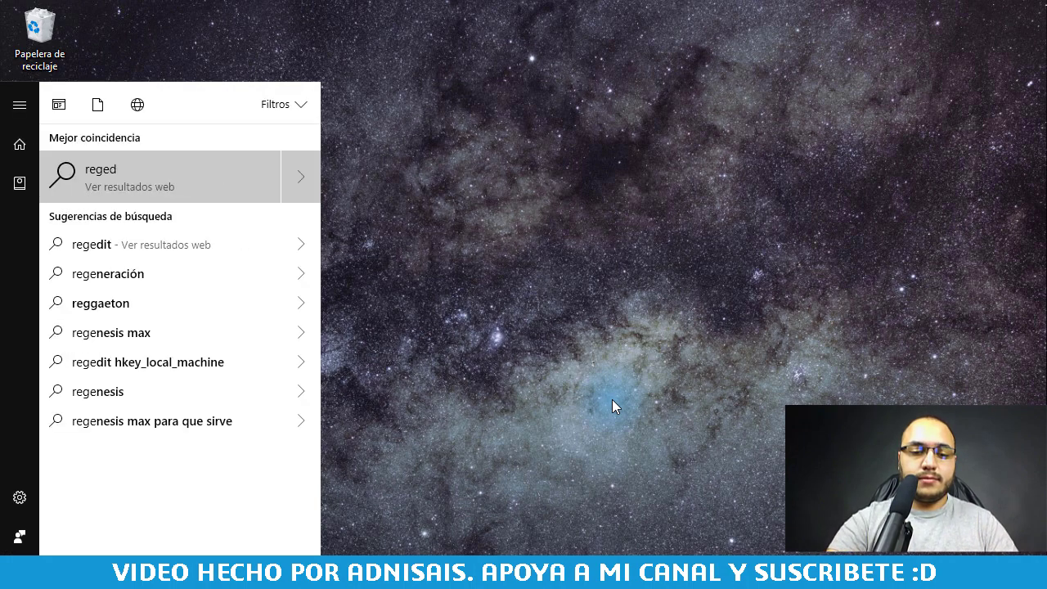
{"action": "type", "text": "e"}
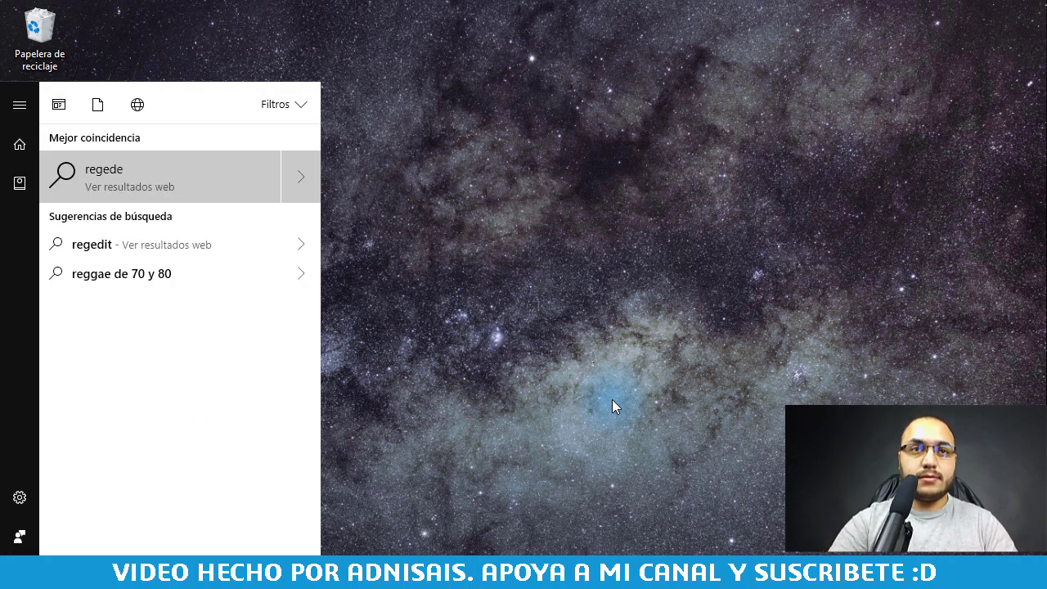
{"action": "key", "text": "BackSpace"}
{"action": "type", "text": "it"}
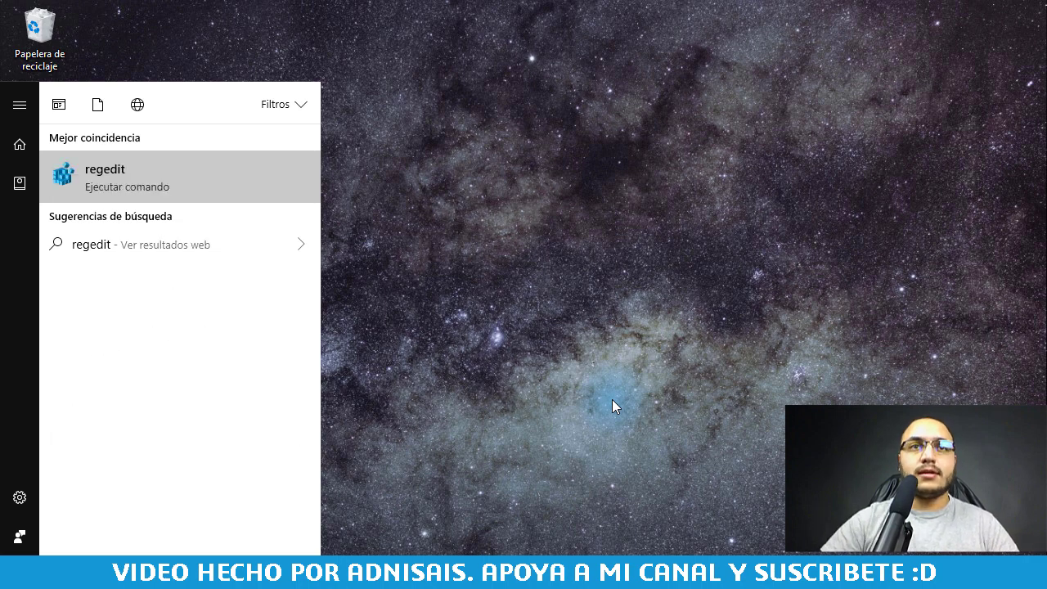
{"action": "key", "text": "Return"}
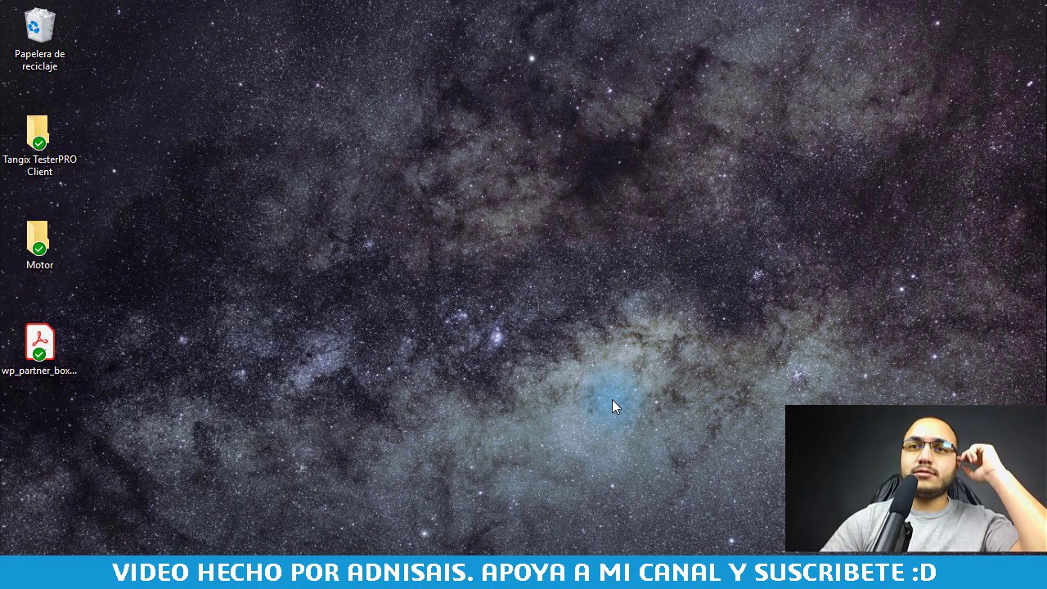
{"action": "left_click_drag", "start_coordinate": [938, 175], "coordinate": [534, 109]}
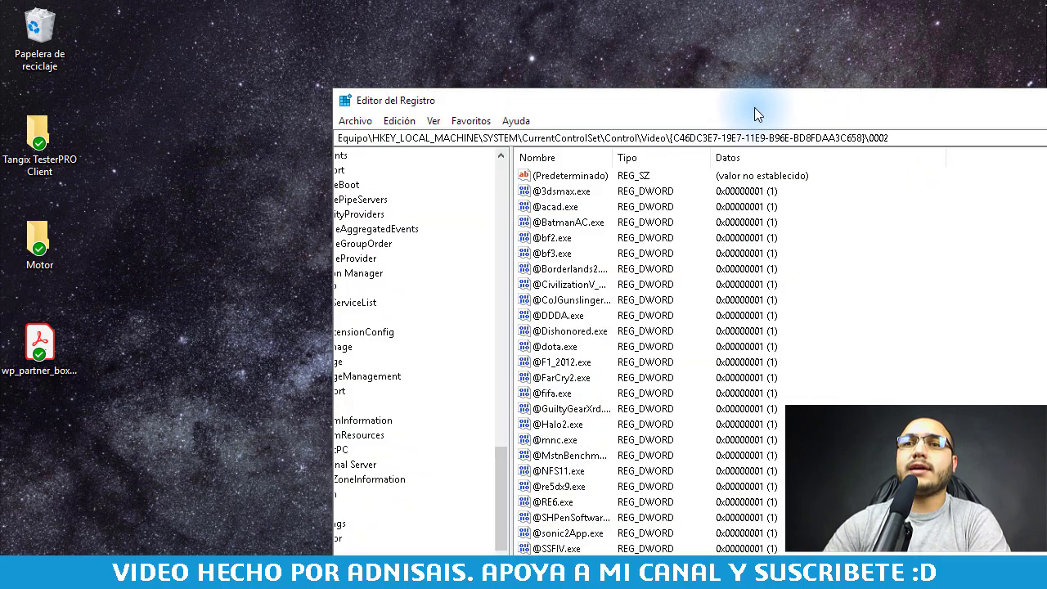
{"action": "left_click_drag", "start_coordinate": [734, 111], "coordinate": [480, 84]}
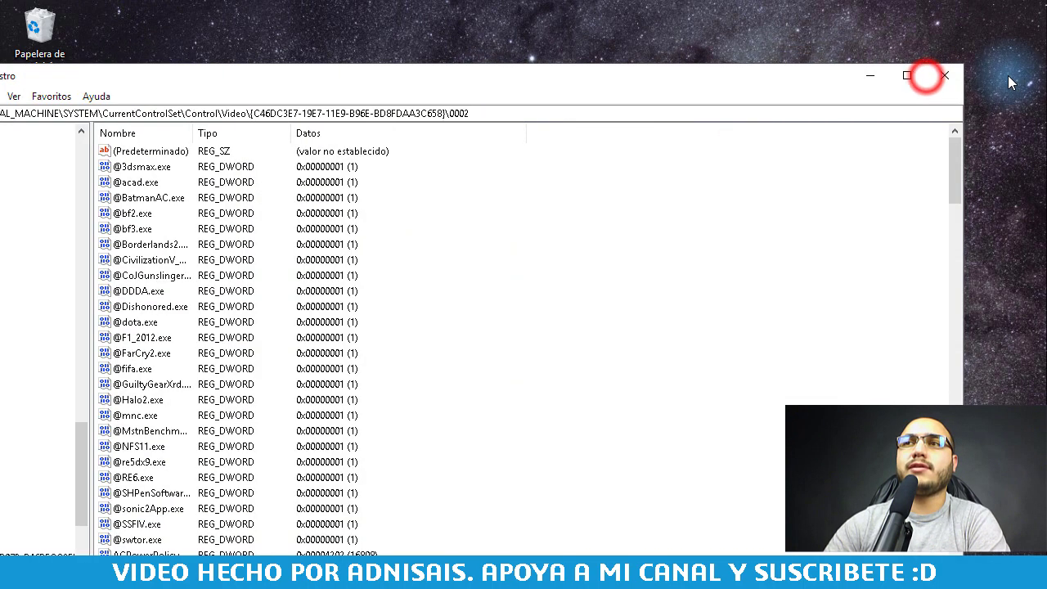
{"action": "left_click_drag", "start_coordinate": [926, 76], "coordinate": [963, 77]}
{"action": "left_click", "coordinate": [955, 75]}
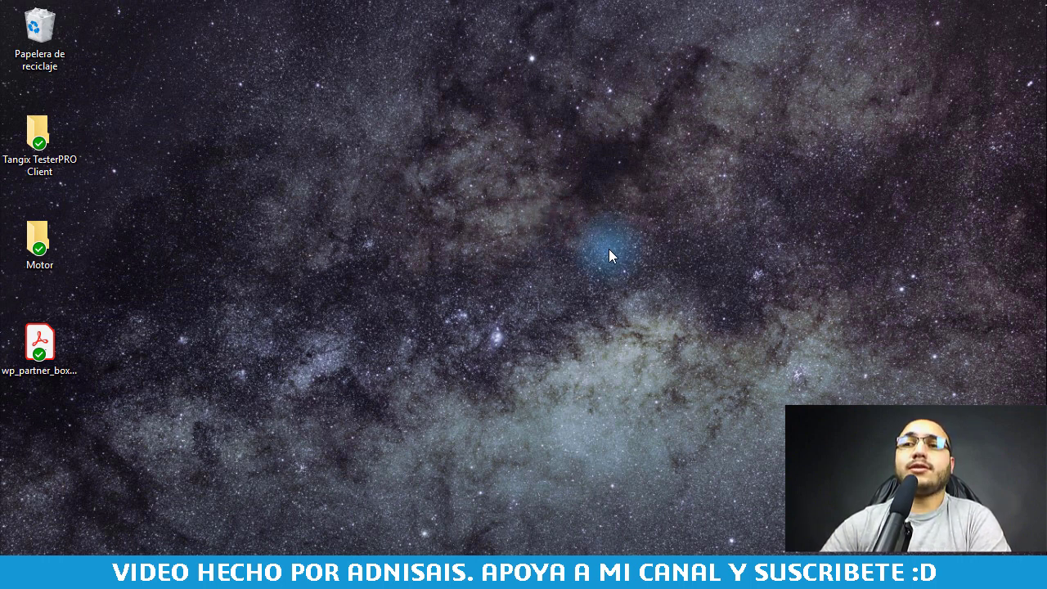
Step: Open Kaspersky Internet Security's settings from the hidden tray icons
{"action": "left_click", "coordinate": [786, 573]}
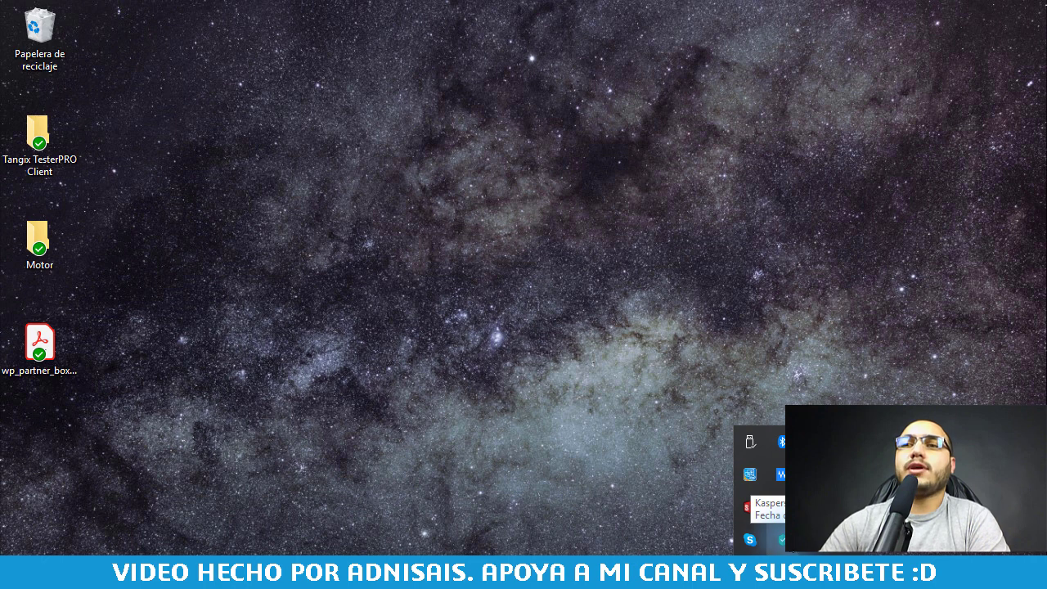
{"action": "right_click", "coordinate": [781, 541]}
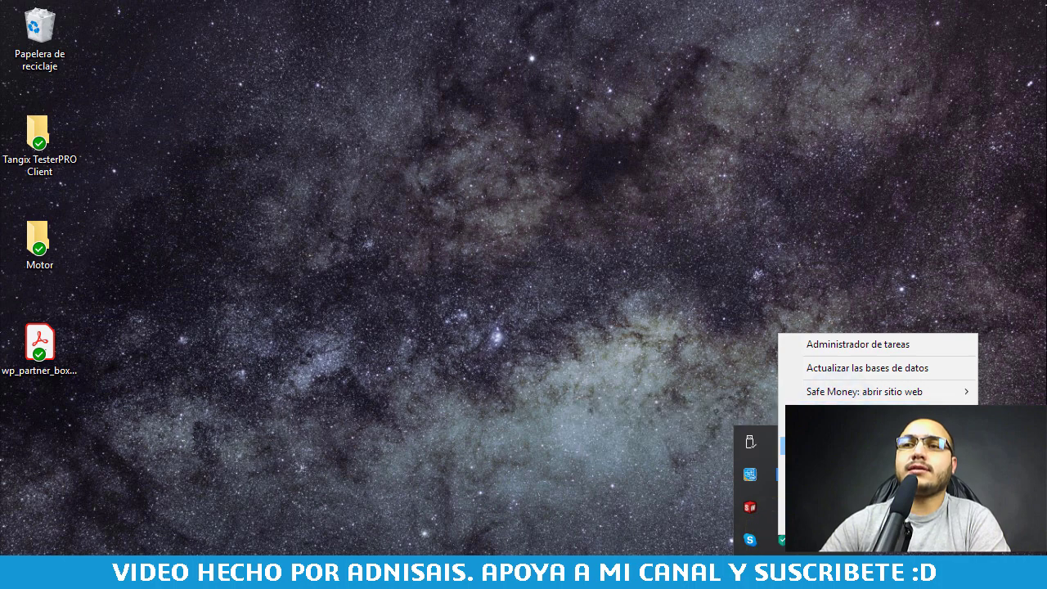
{"action": "key", "text": "Escape"}
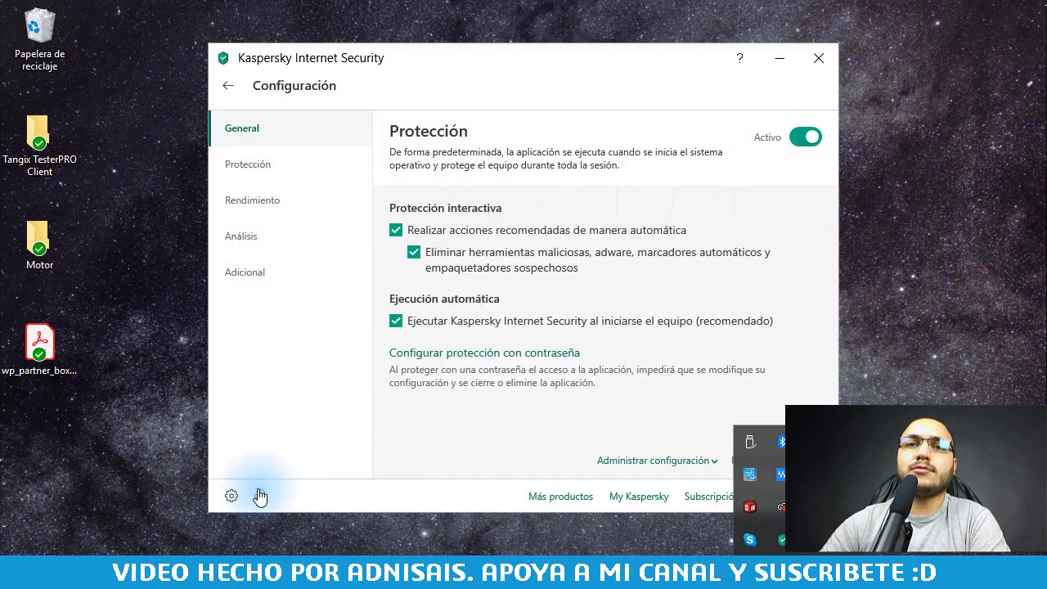
{"action": "left_click", "coordinate": [231, 495]}
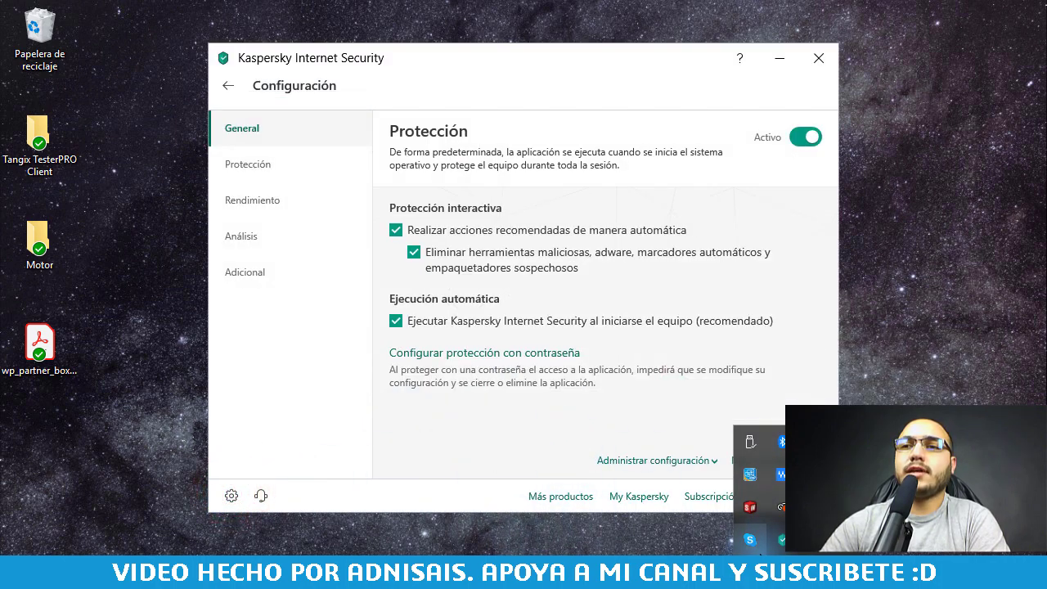
{"action": "left_click", "coordinate": [442, 471]}
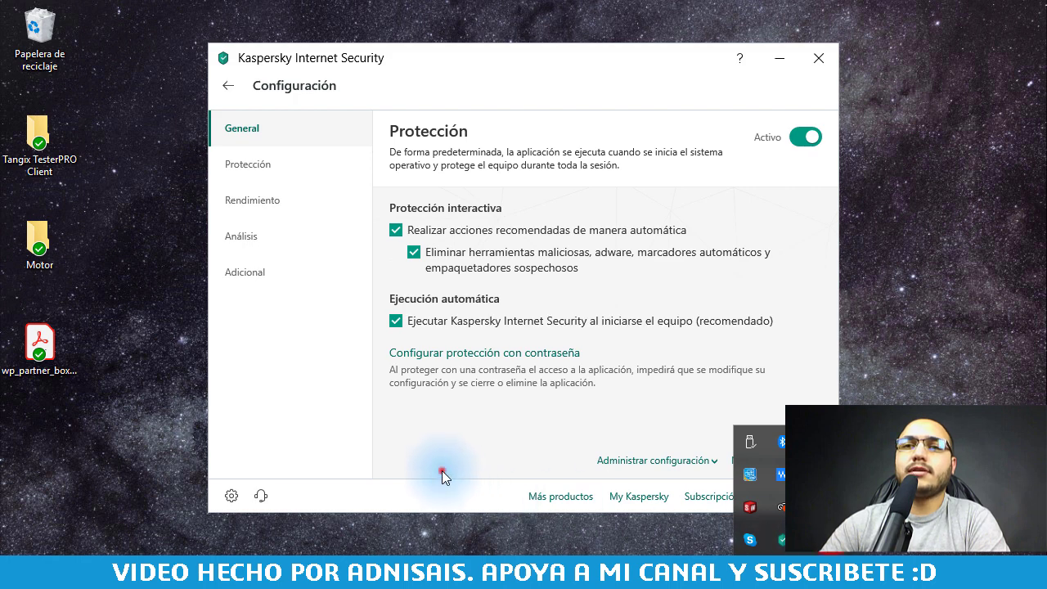
{"action": "left_click", "coordinate": [232, 496]}
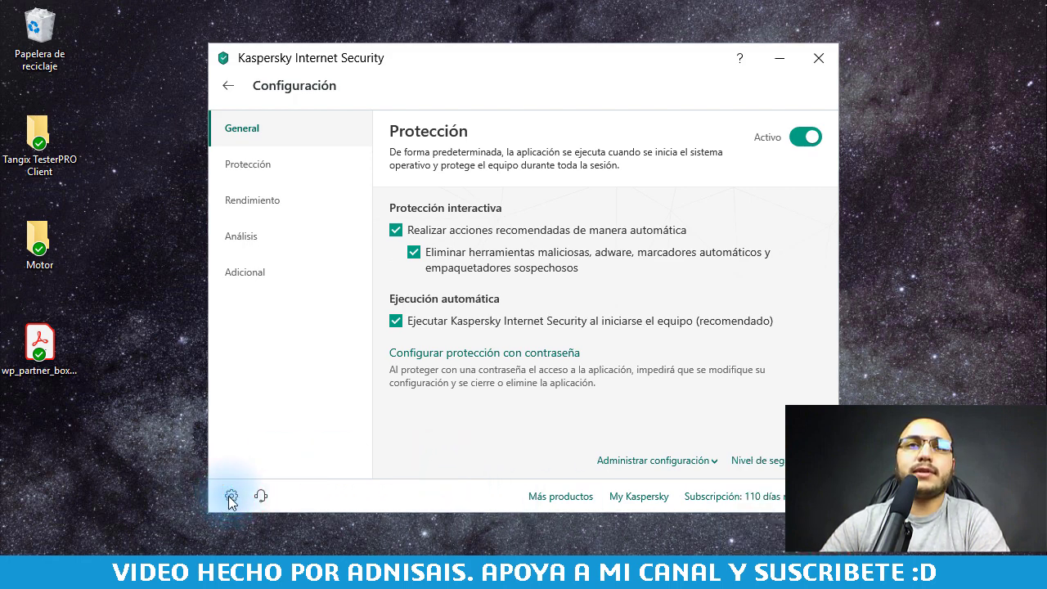
{"action": "left_click", "coordinate": [231, 496]}
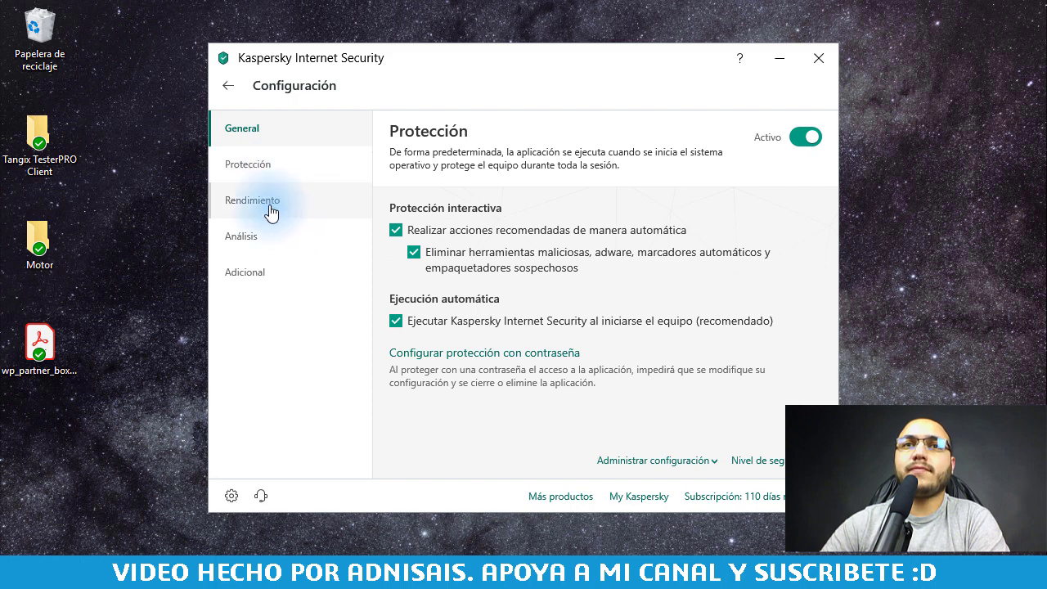
Step: Go through Protección, Rendimiento, Análisis and Adicional to reach Amenazas y exclusiones
{"action": "left_click", "coordinate": [283, 166]}
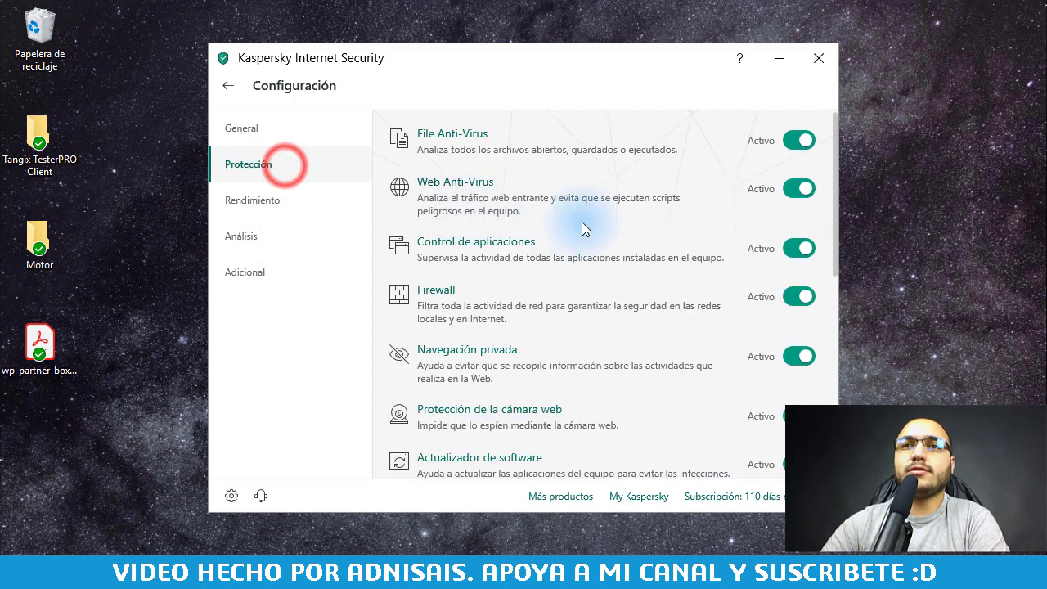
{"action": "left_click", "coordinate": [253, 196]}
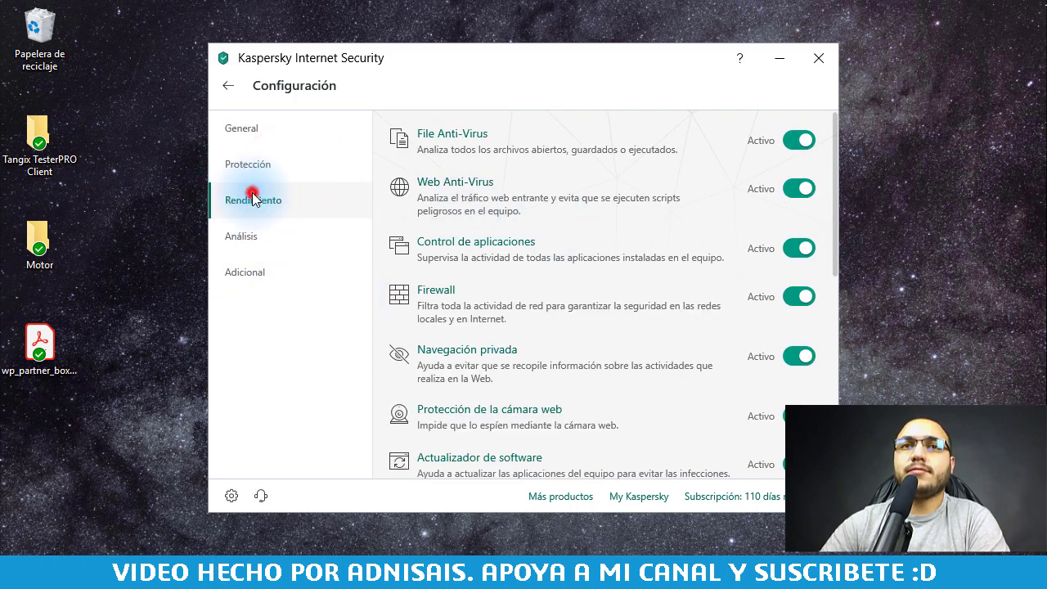
{"action": "left_click", "coordinate": [279, 235]}
{"action": "left_click", "coordinate": [291, 264]}
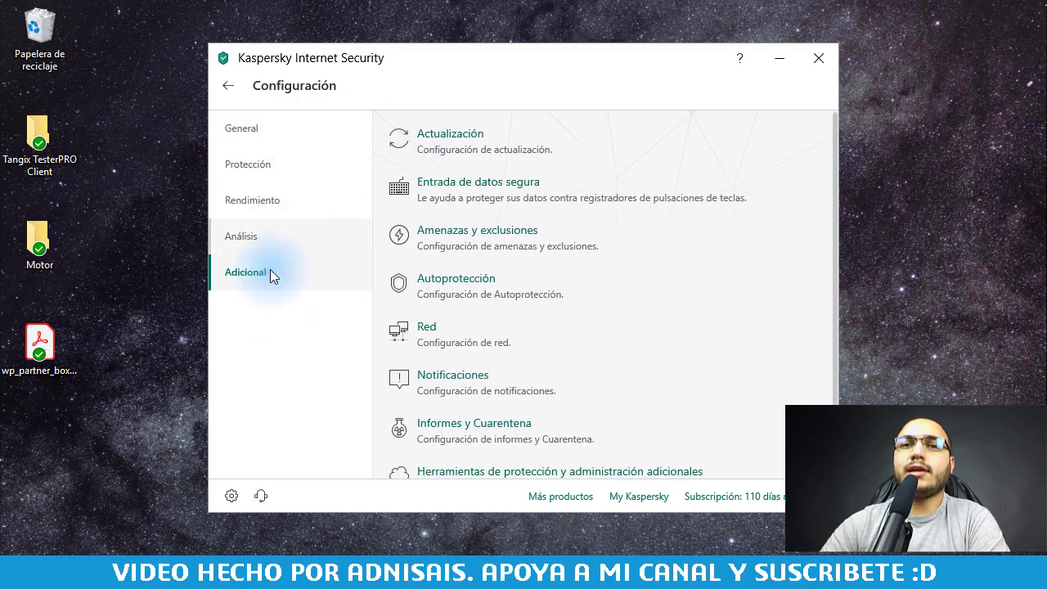
{"action": "left_click", "coordinate": [495, 229]}
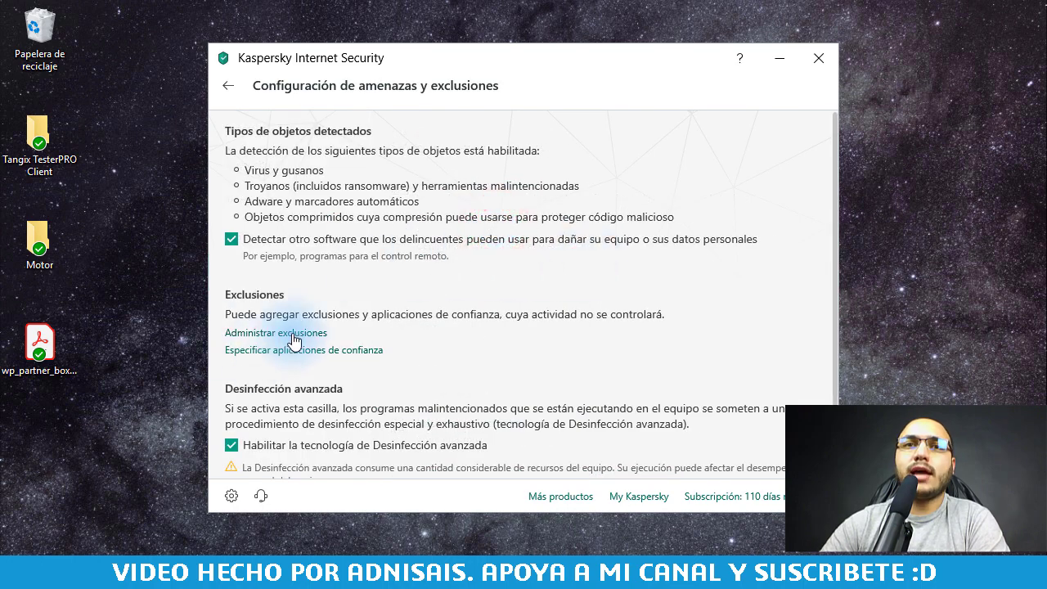
{"action": "left_click", "coordinate": [296, 332]}
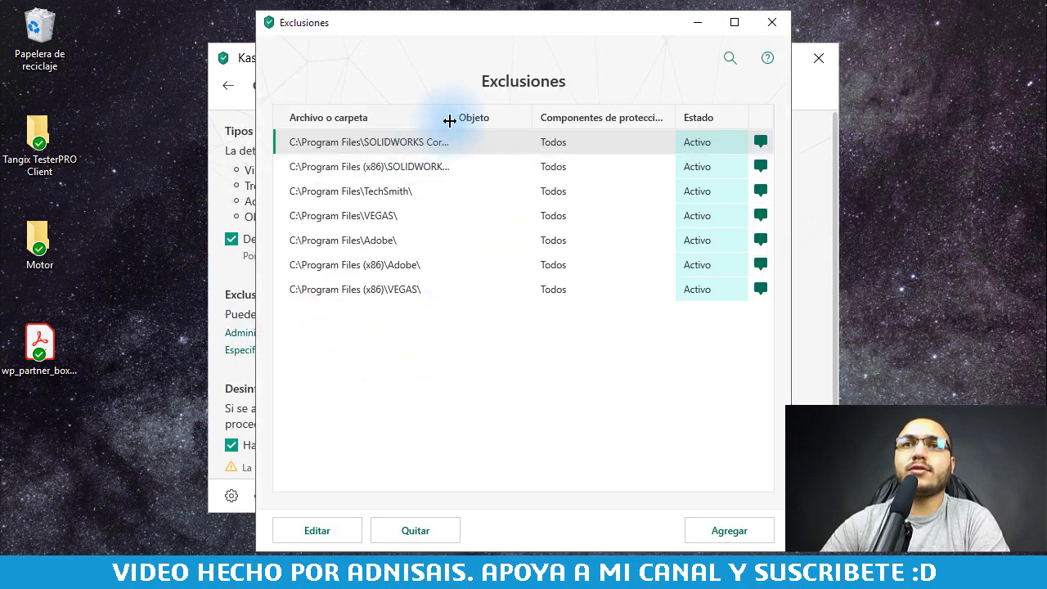
{"action": "left_click_drag", "start_coordinate": [450, 117], "coordinate": [573, 118]}
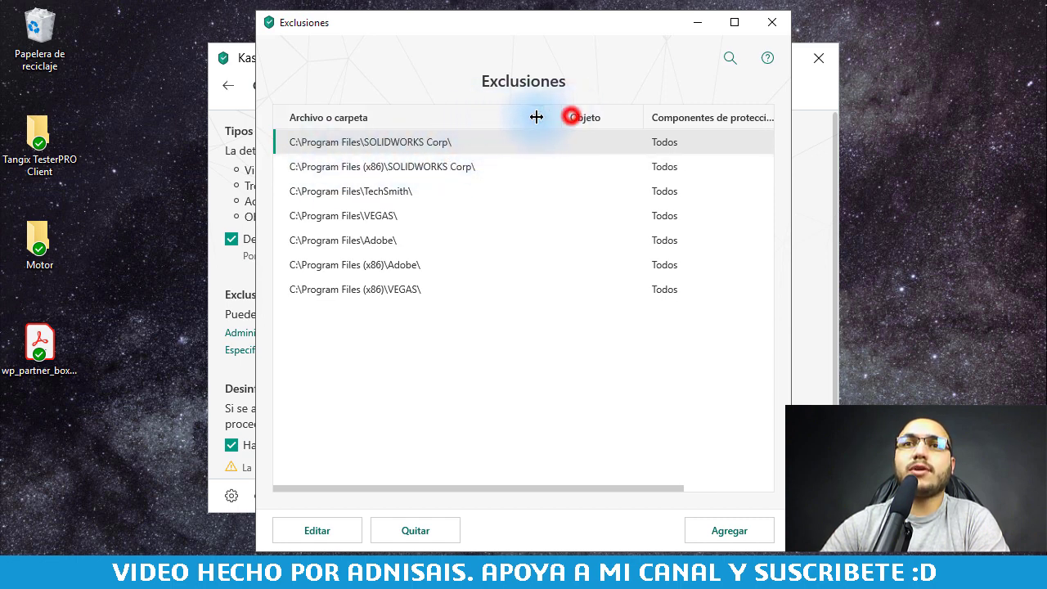
{"action": "left_click_drag", "start_coordinate": [572, 117], "coordinate": [495, 117]}
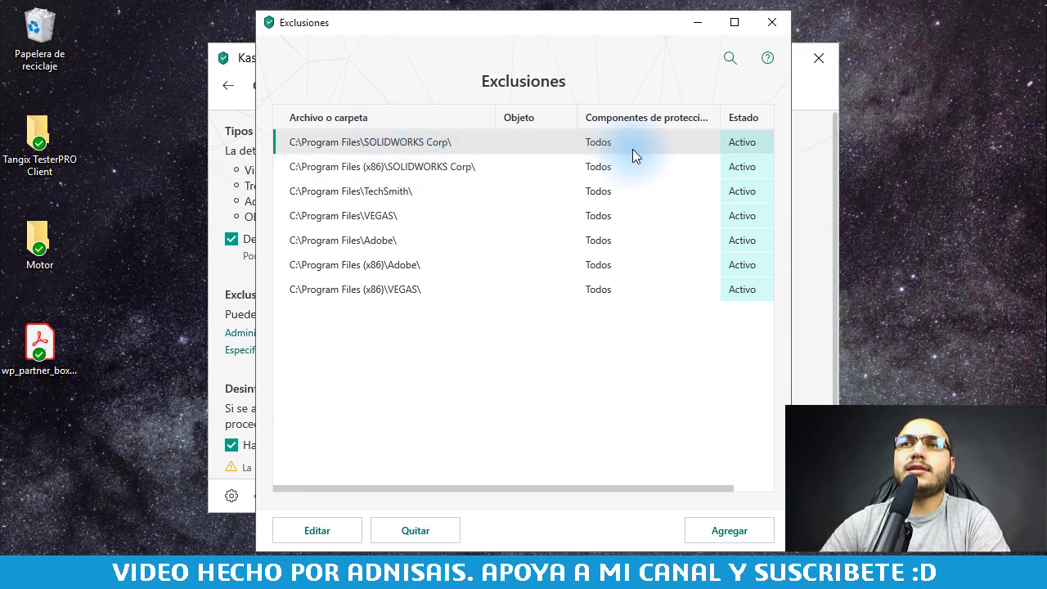
{"action": "left_click", "coordinate": [760, 29]}
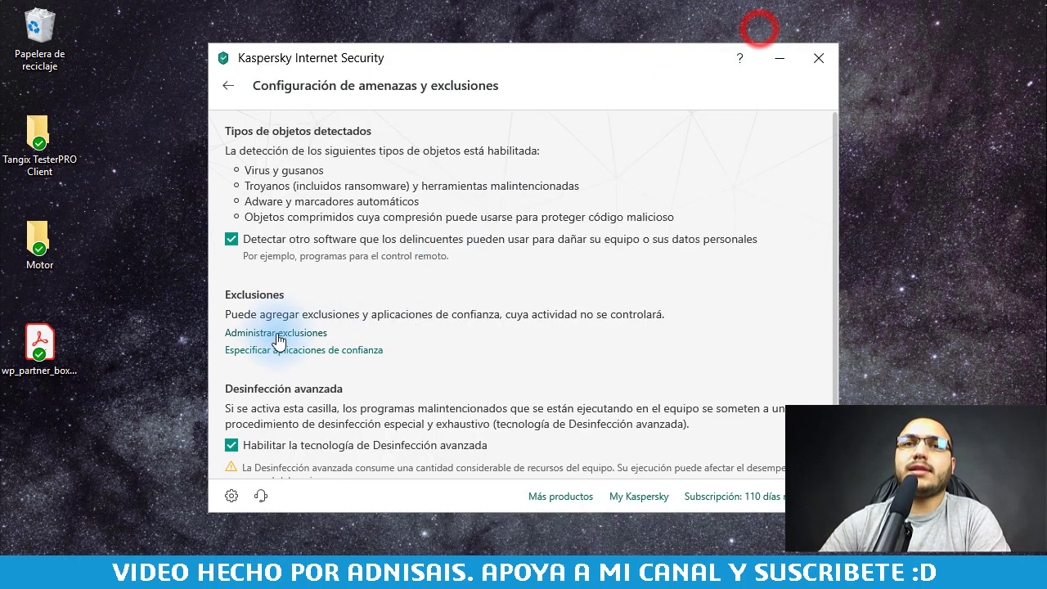
{"action": "left_click", "coordinate": [297, 351]}
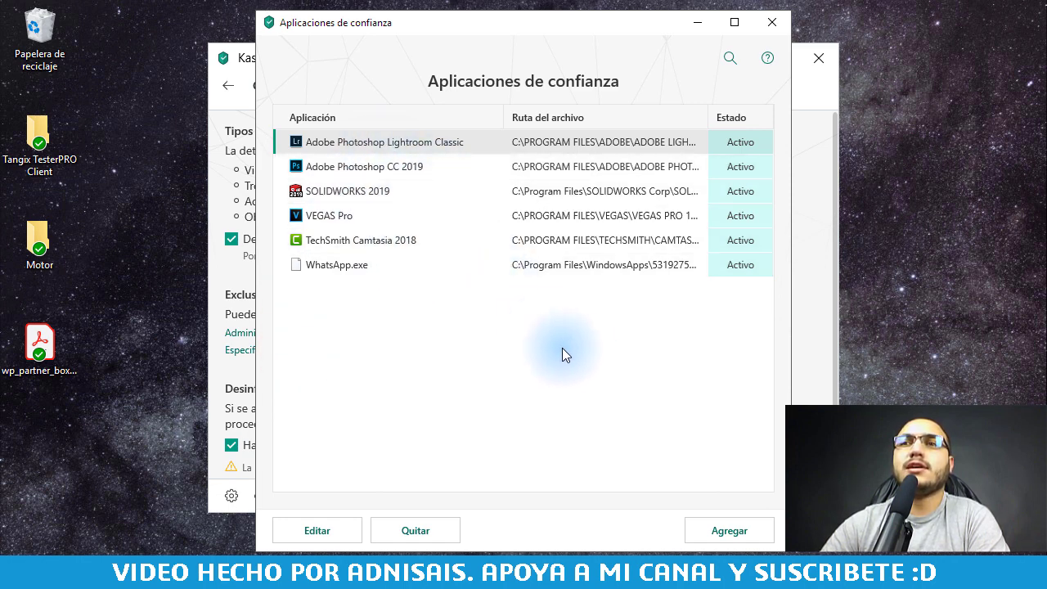
{"action": "left_click", "coordinate": [599, 358]}
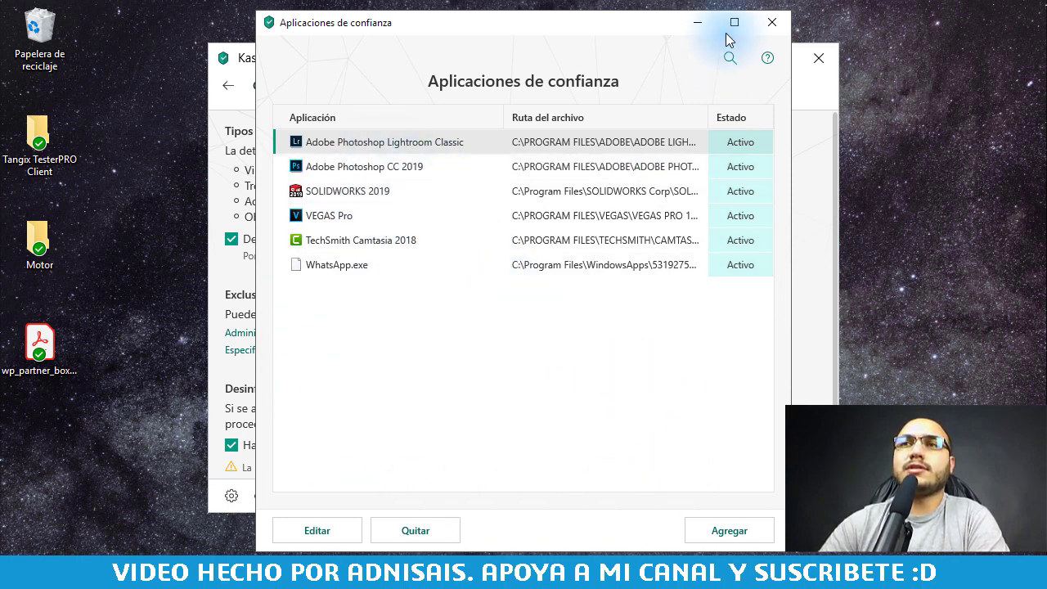
{"action": "left_click", "coordinate": [772, 23]}
{"action": "left_click", "coordinate": [514, 272]}
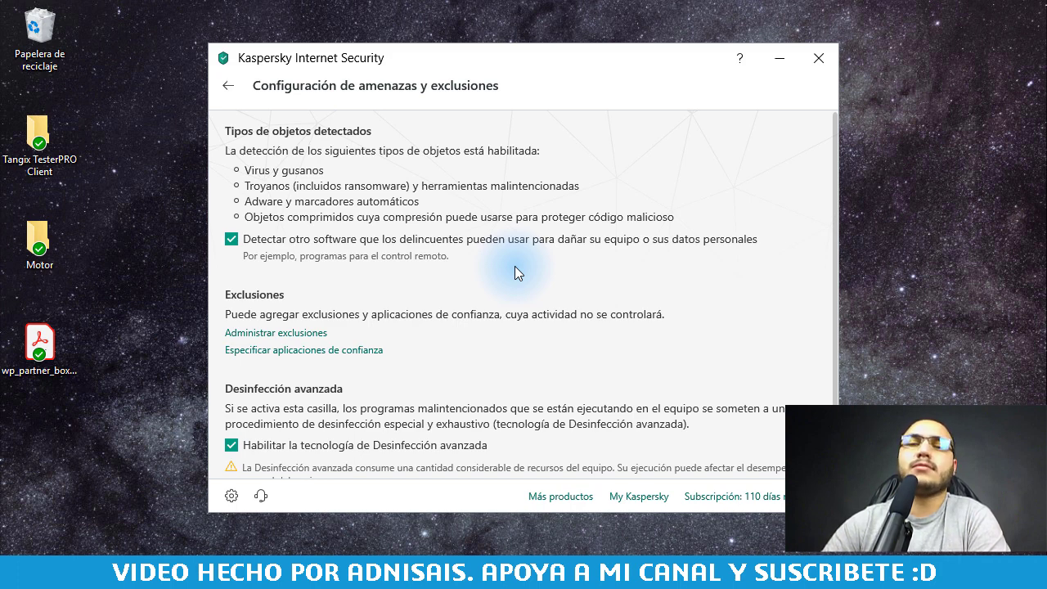
Step: Close the Kaspersky settings window to return to the SOLIDWORKS performance PDF at page 24
{"action": "left_click", "coordinate": [818, 59]}
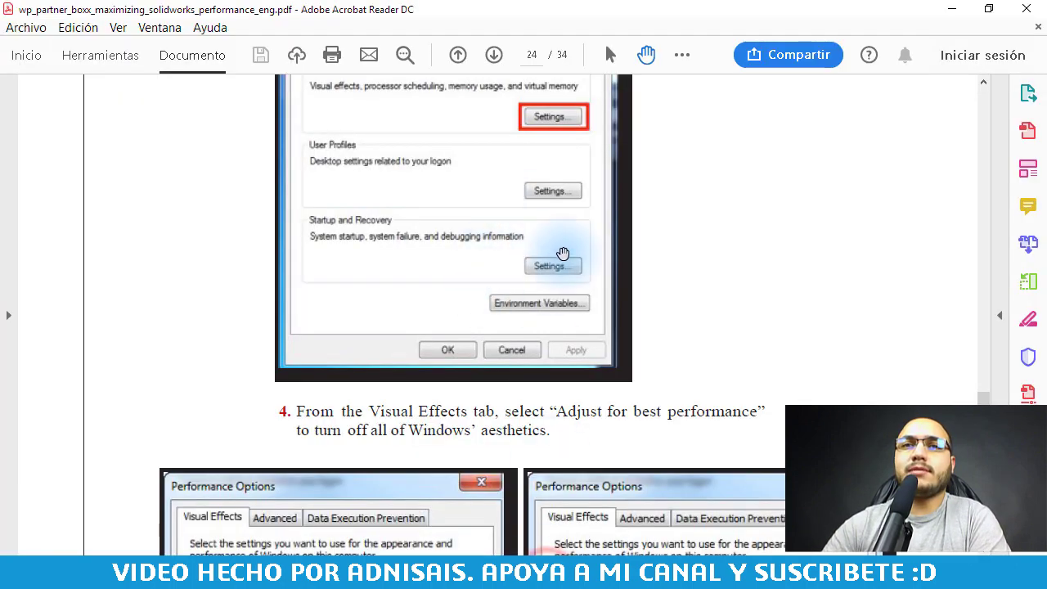
Step: Scroll the guide down to page 26 on SOLIDWORKS General system options
{"action": "scroll", "coordinate": [565, 260], "scroll_direction": "down", "scroll_amount": 5}
{"action": "scroll", "coordinate": [588, 262], "scroll_direction": "down", "scroll_amount": 5}
{"action": "scroll", "coordinate": [587, 262], "scroll_direction": "down", "scroll_amount": 5}
{"action": "scroll", "coordinate": [595, 262], "scroll_direction": "down", "scroll_amount": 5}
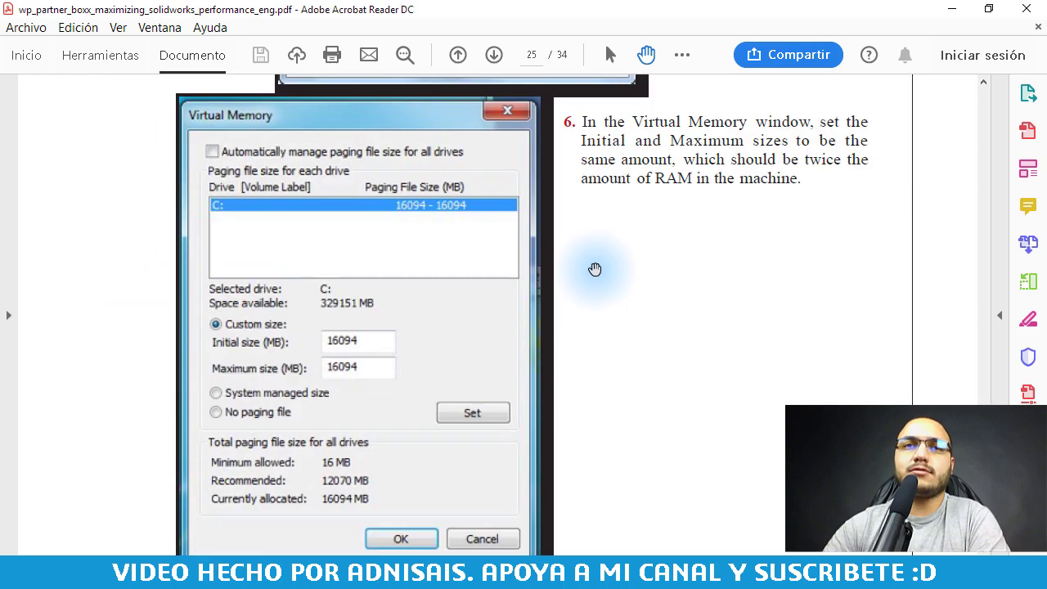
{"action": "scroll", "coordinate": [595, 270], "scroll_direction": "down", "scroll_amount": 4}
{"action": "scroll", "coordinate": [603, 287], "scroll_direction": "down", "scroll_amount": 5}
{"action": "scroll", "coordinate": [615, 288], "scroll_direction": "down", "scroll_amount": 5}
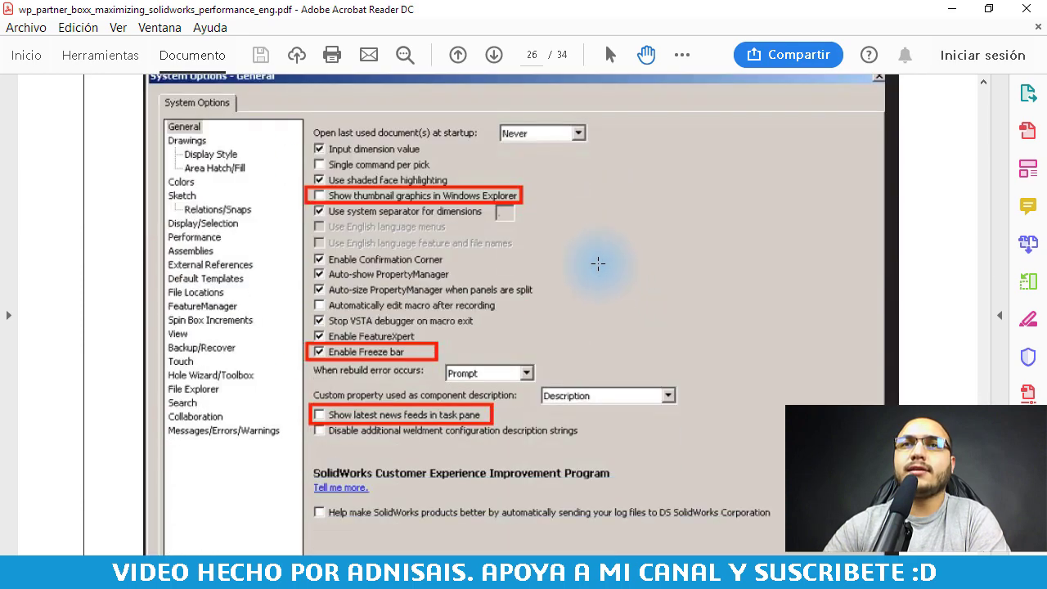
Step: Dock Acrobat on the right half and SOLIDWORKS on the left, collapsing its resources pane
{"action": "left_click_drag", "start_coordinate": [426, 10], "coordinate": [1046, 82]}
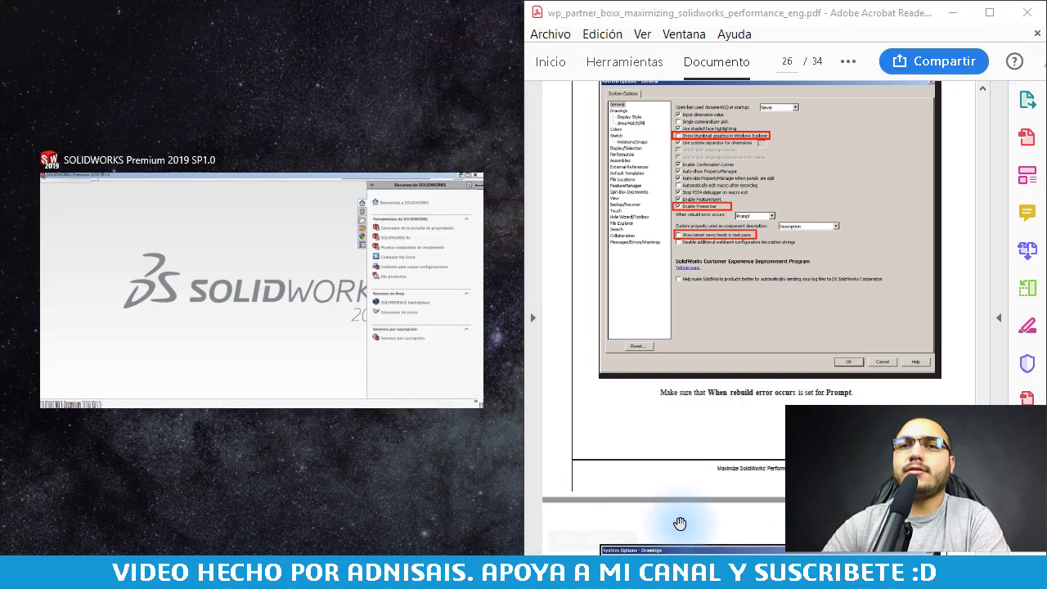
{"action": "left_click", "coordinate": [223, 299]}
{"action": "left_click", "coordinate": [117, 203]}
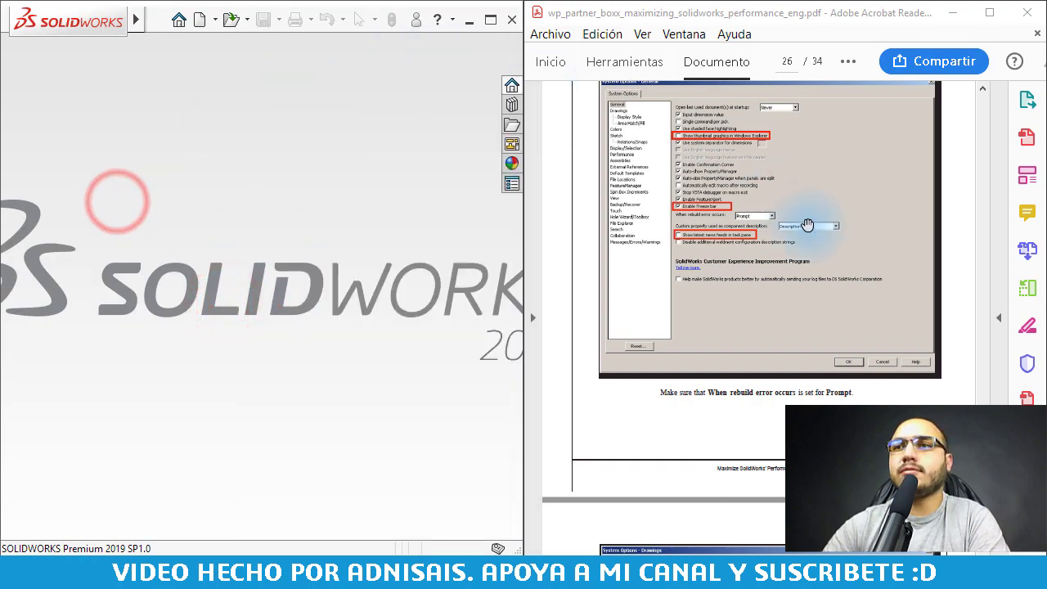
{"action": "scroll", "coordinate": [808, 224], "scroll_direction": "up", "scroll_amount": 4}
{"action": "scroll", "coordinate": [806, 212], "scroll_direction": "up", "scroll_amount": 4}
{"action": "scroll", "coordinate": [805, 217], "scroll_direction": "down", "scroll_amount": 8}
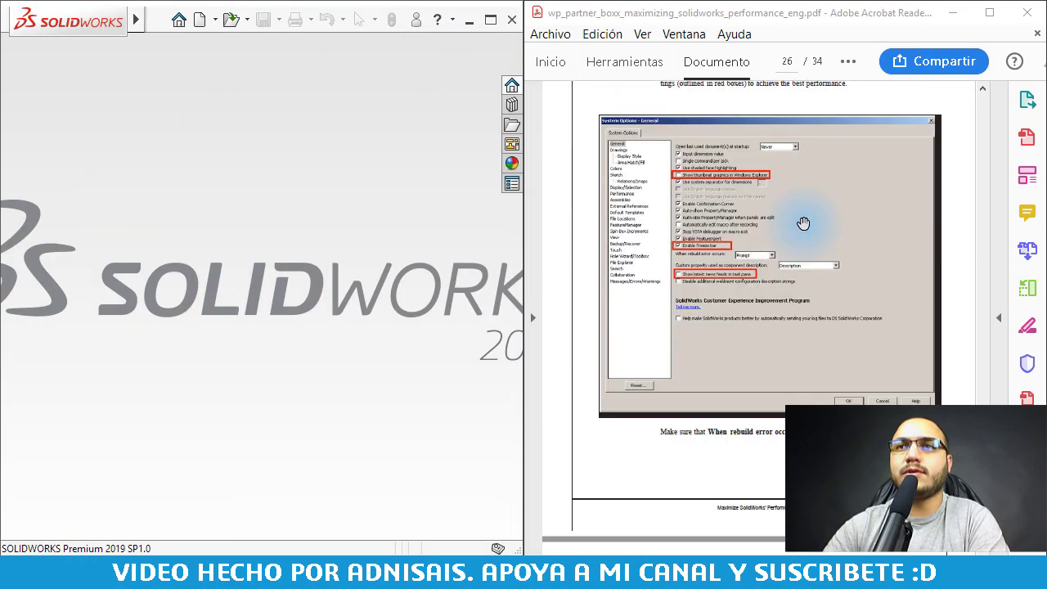
{"action": "scroll", "coordinate": [803, 223], "scroll_direction": "down", "scroll_amount": 1}
{"action": "left_click", "coordinate": [244, 148]}
Step: Open System Options from Herramientas and narrow the dialog to fit beside the guide
{"action": "left_click", "coordinate": [237, 22]}
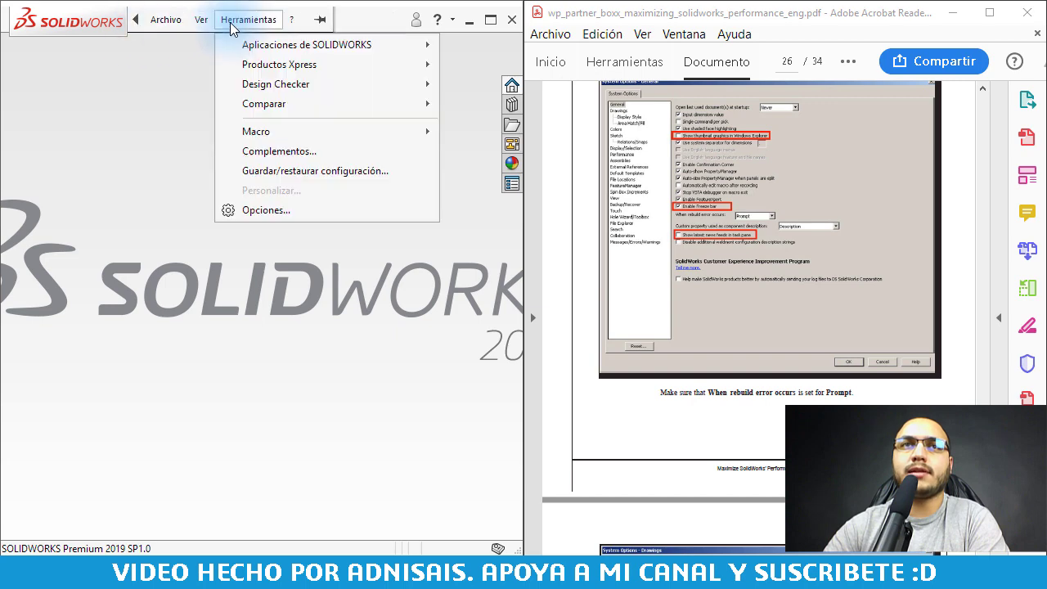
{"action": "left_click", "coordinate": [287, 203]}
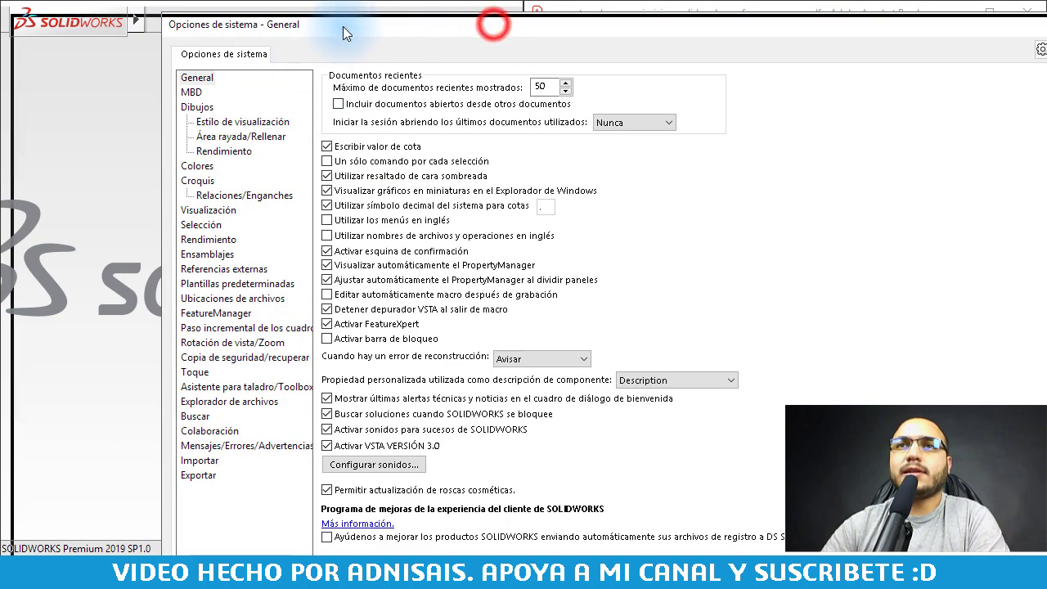
{"action": "left_click_drag", "start_coordinate": [493, 30], "coordinate": [140, 31]}
{"action": "left_click", "coordinate": [904, 27]}
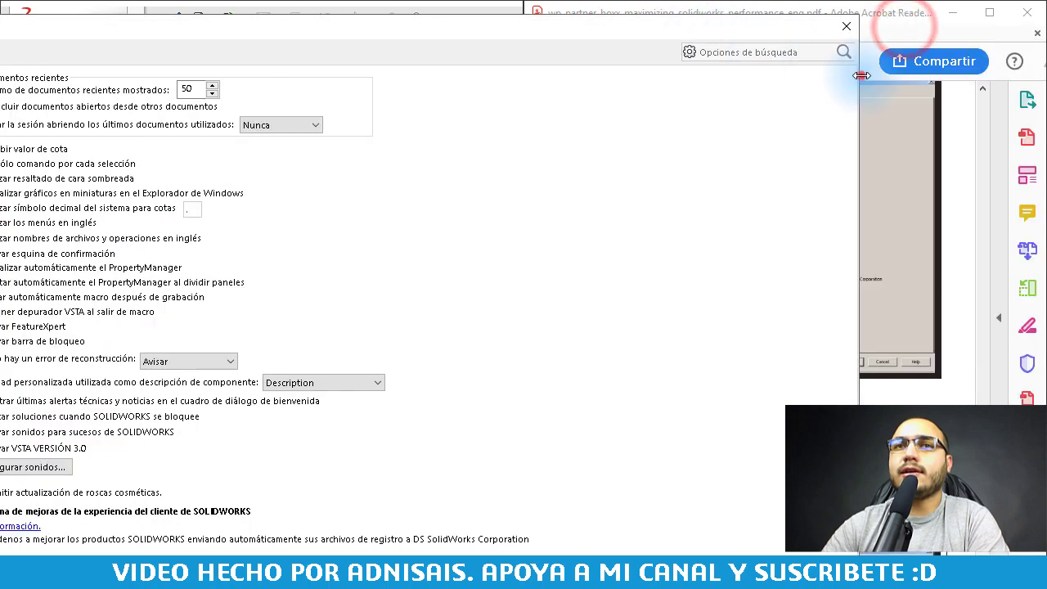
{"action": "left_click_drag", "start_coordinate": [862, 75], "coordinate": [220, 89]}
{"action": "left_click_drag", "start_coordinate": [177, 23], "coordinate": [317, 24]}
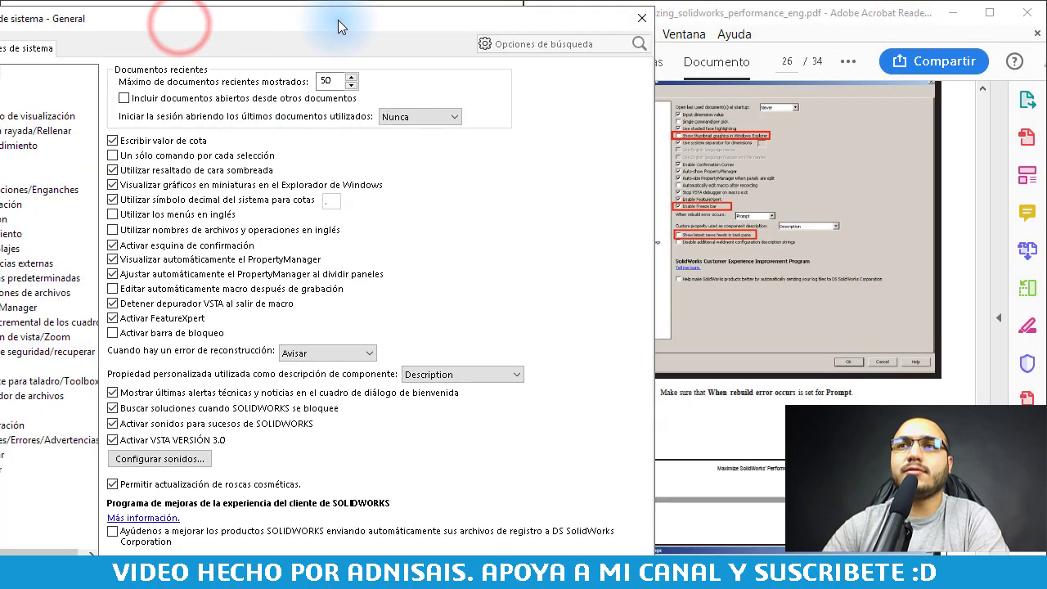
Step: Uncheck Explorer thumbnails and welcome-dialog news alerts, and check Activar barra de bloqueo
{"action": "left_click", "coordinate": [140, 187]}
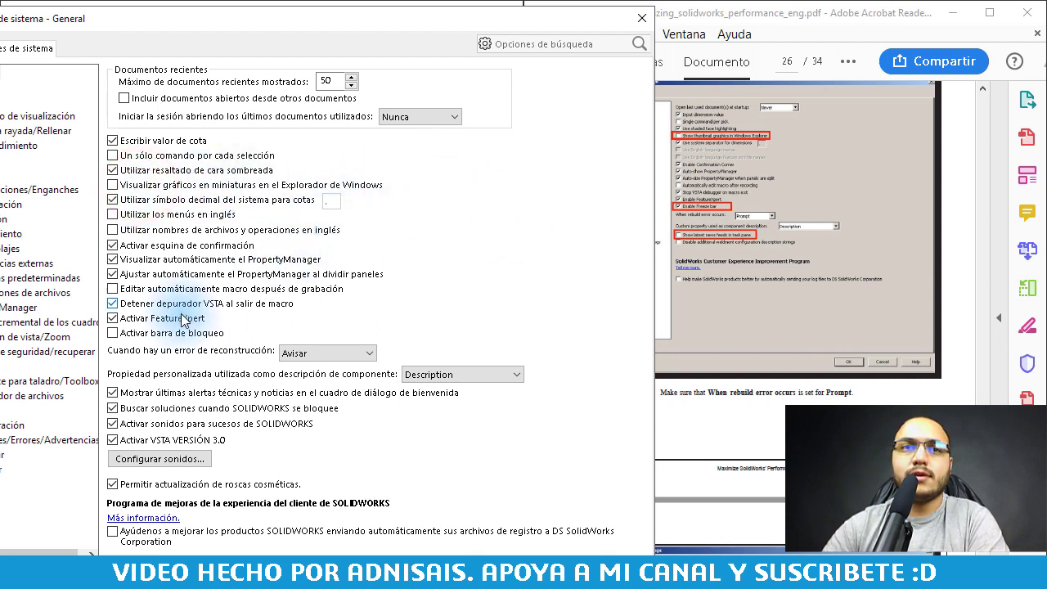
{"action": "left_click", "coordinate": [131, 337]}
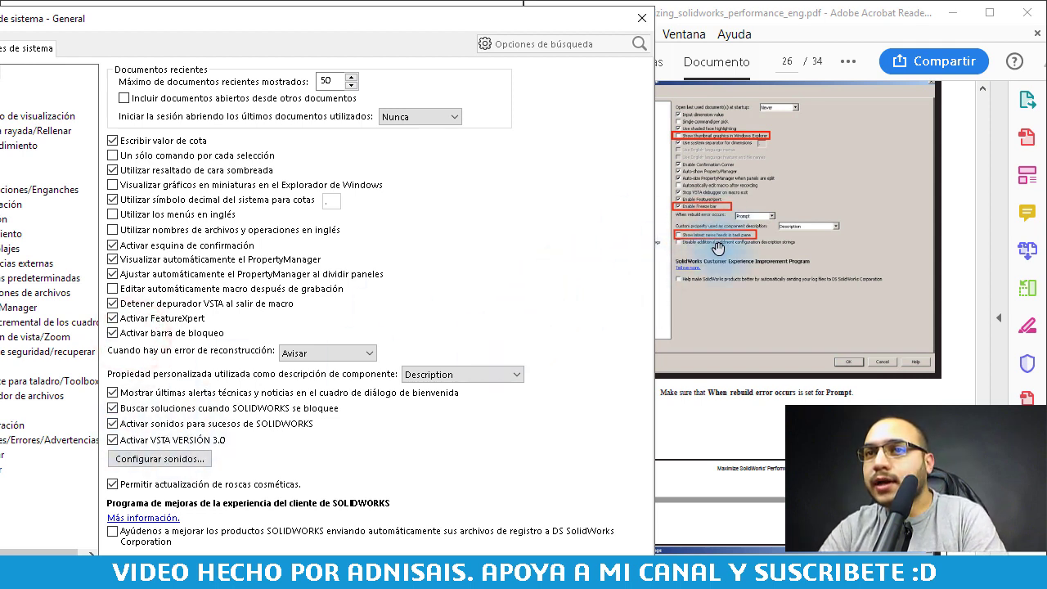
{"action": "left_click", "coordinate": [137, 394]}
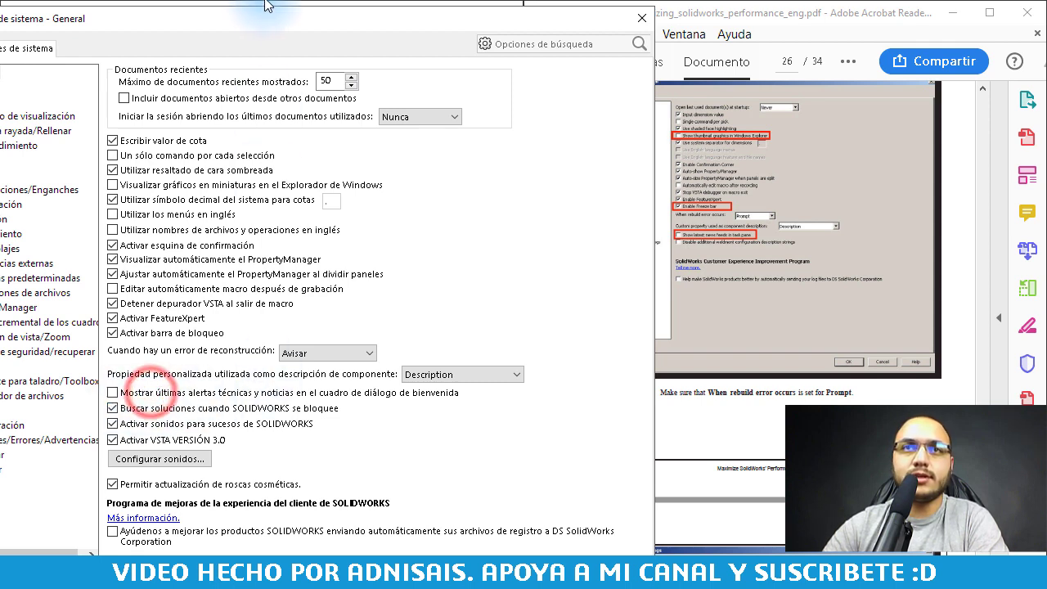
{"action": "left_click_drag", "start_coordinate": [302, 27], "coordinate": [331, 28]}
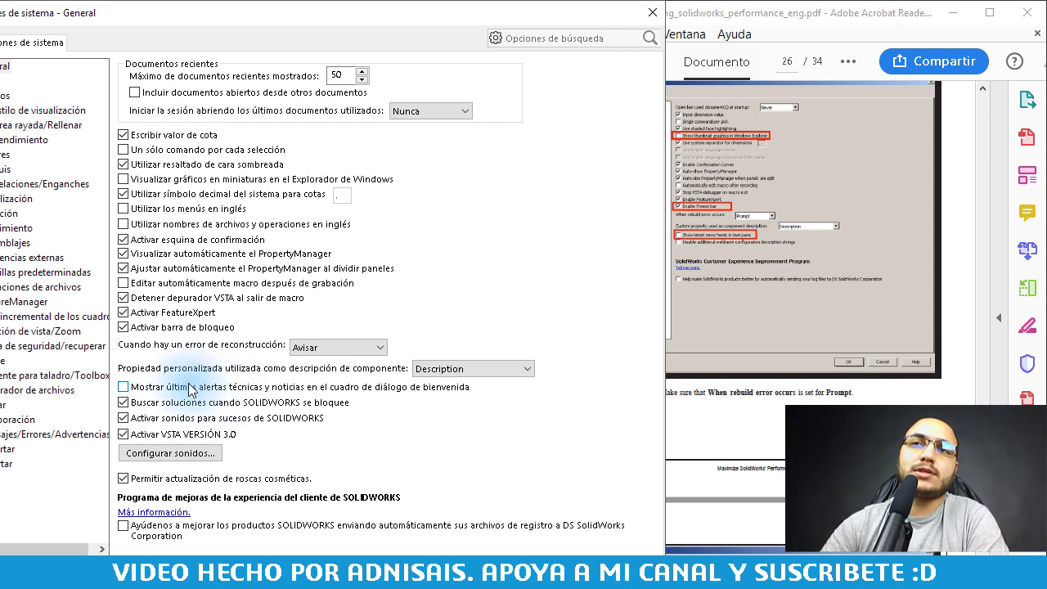
{"action": "left_click", "coordinate": [803, 178]}
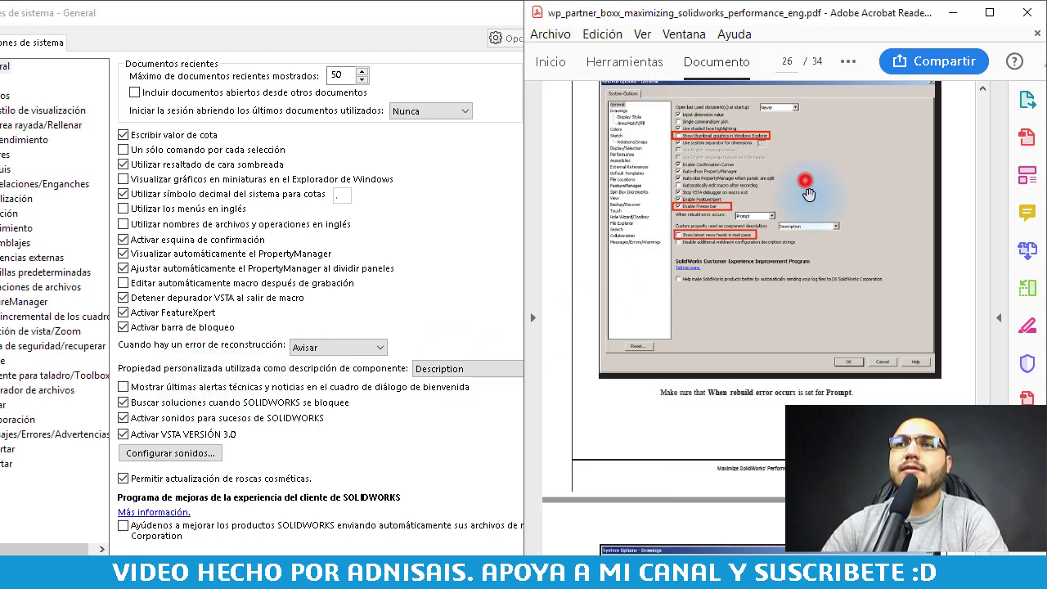
{"action": "scroll", "coordinate": [799, 245], "scroll_direction": "down", "scroll_amount": 3}
{"action": "scroll", "coordinate": [799, 269], "scroll_direction": "down", "scroll_amount": 3}
{"action": "scroll", "coordinate": [798, 269], "scroll_direction": "down", "scroll_amount": 3}
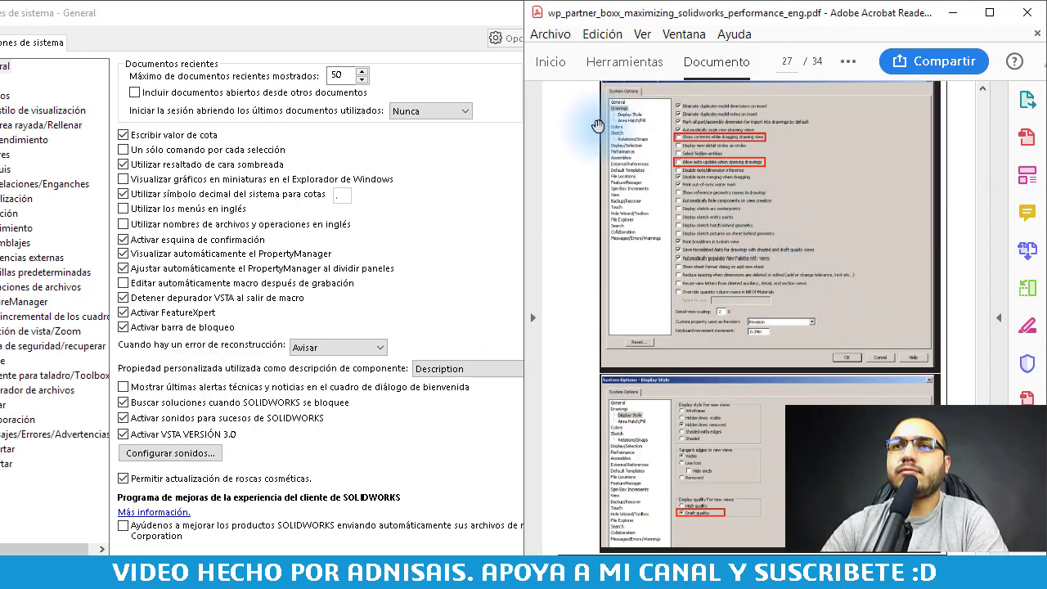
{"action": "left_click_drag", "start_coordinate": [205, 17], "coordinate": [283, 26]}
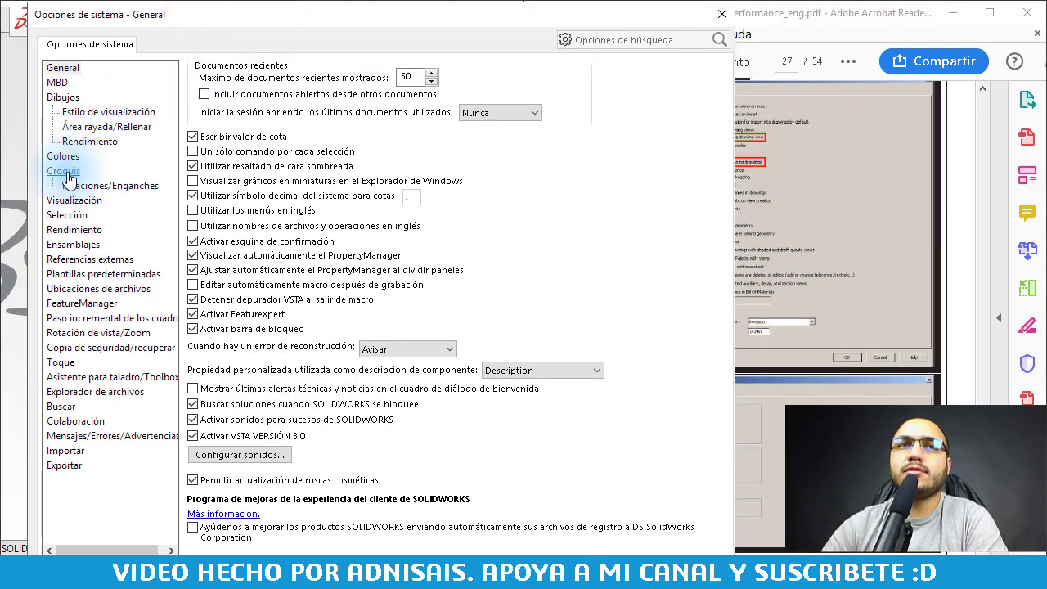
Step: Under Dibujos > Estilo de visualización, choose Calidad de borrador for hidden and wireframe edges
{"action": "left_click", "coordinate": [63, 97]}
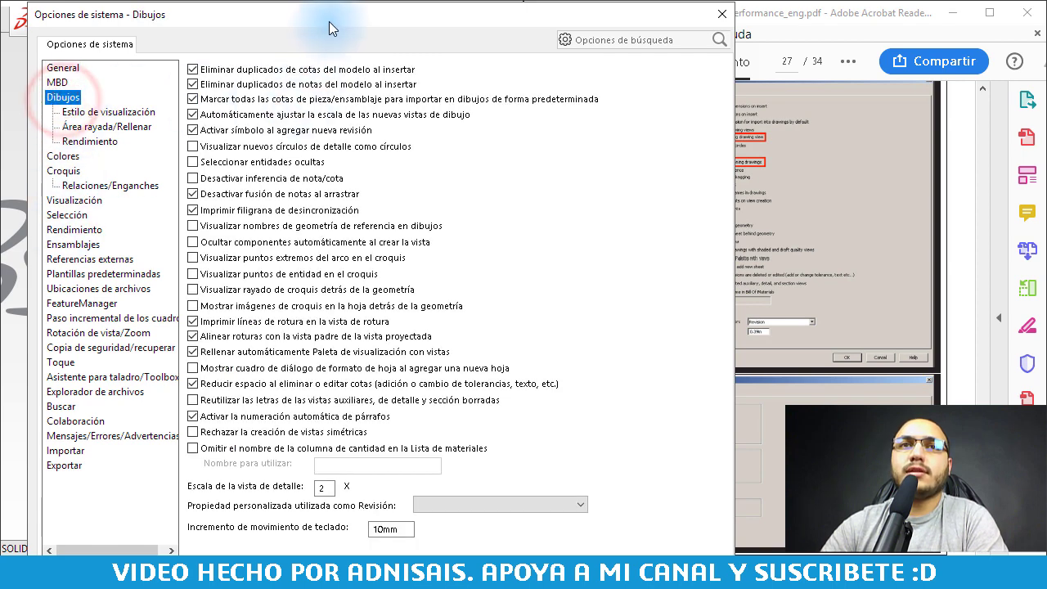
{"action": "left_click_drag", "start_coordinate": [323, 22], "coordinate": [282, 23]}
{"action": "left_click", "coordinate": [792, 185]}
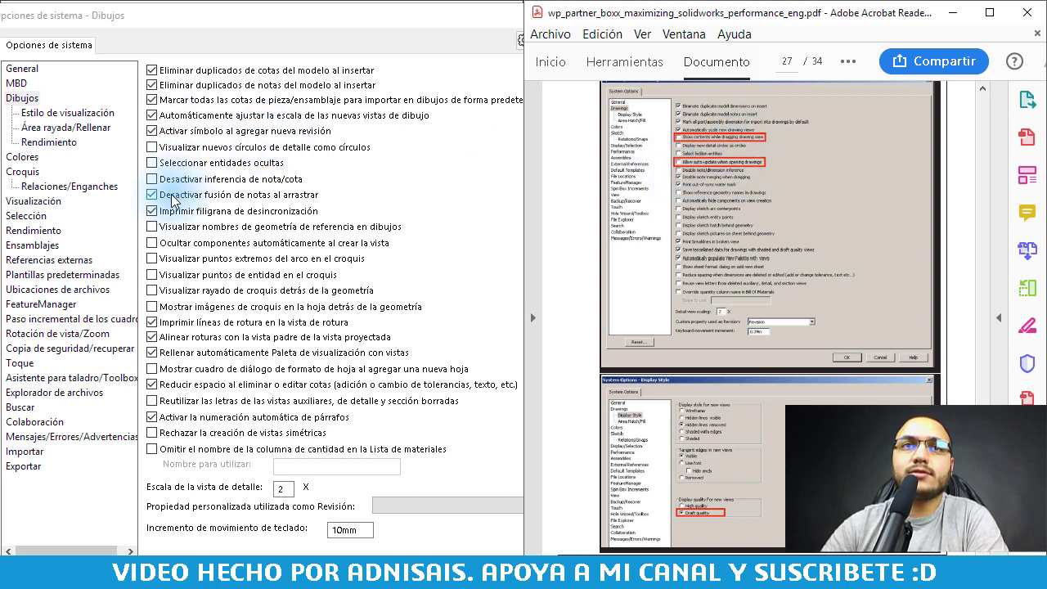
{"action": "scroll", "coordinate": [728, 245], "scroll_direction": "down", "scroll_amount": 2}
{"action": "scroll", "coordinate": [785, 270], "scroll_direction": "down", "scroll_amount": 2}
{"action": "scroll", "coordinate": [802, 328], "scroll_direction": "down", "scroll_amount": 2}
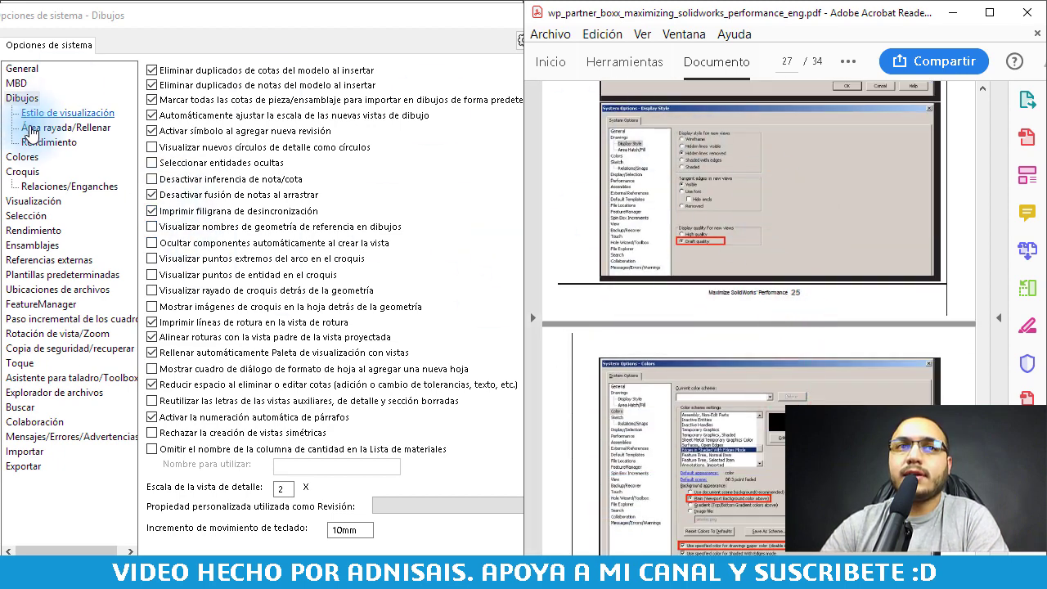
{"action": "left_click", "coordinate": [51, 113]}
{"action": "left_click", "coordinate": [797, 205]}
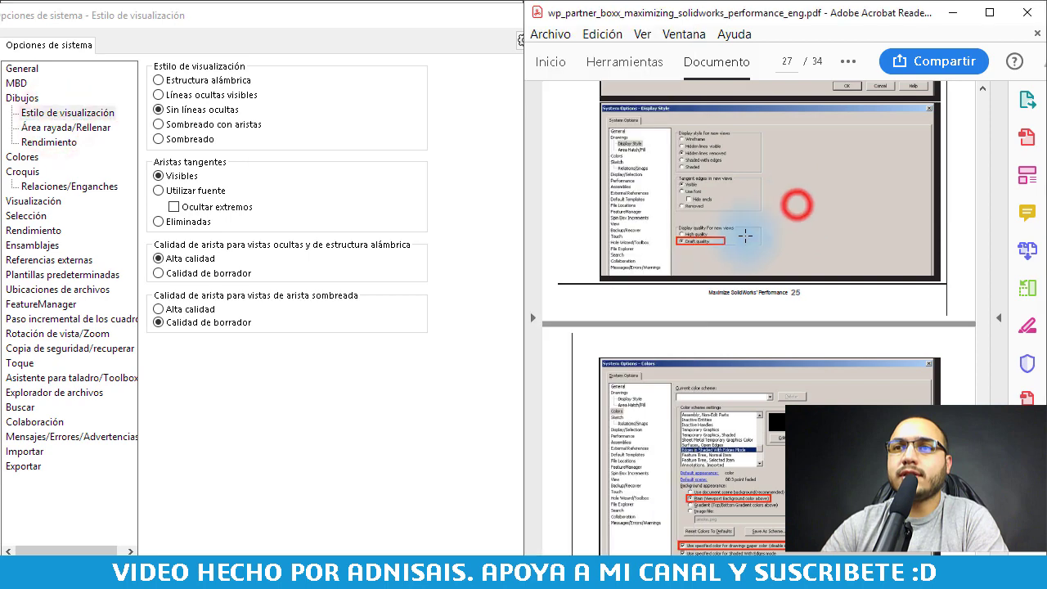
{"action": "left_click", "coordinate": [203, 275]}
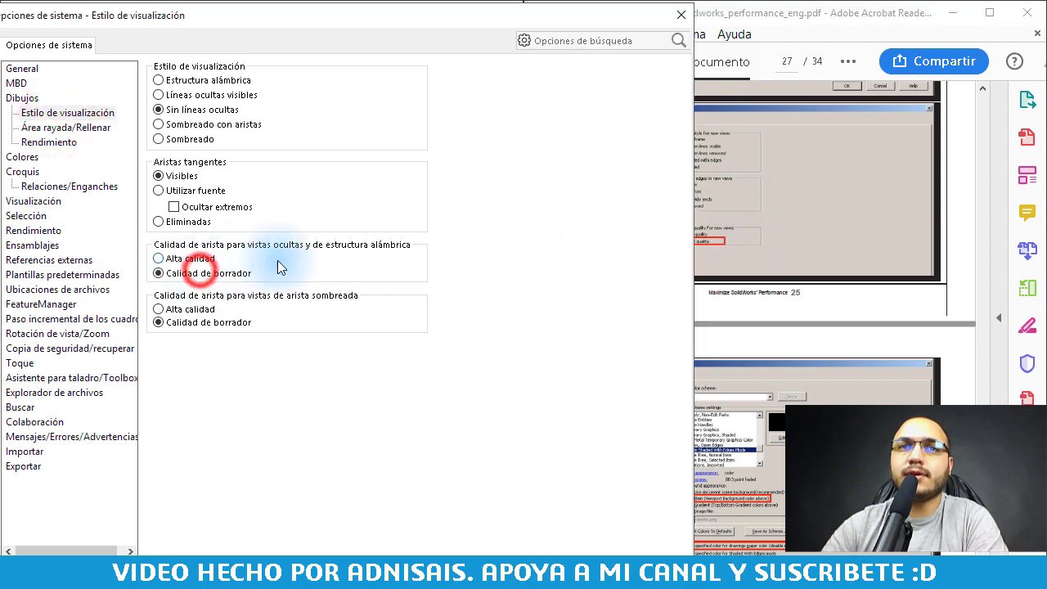
{"action": "left_click", "coordinate": [810, 228]}
{"action": "scroll", "coordinate": [709, 259], "scroll_direction": "down", "scroll_amount": 4}
{"action": "scroll", "coordinate": [708, 258], "scroll_direction": "down", "scroll_amount": 3}
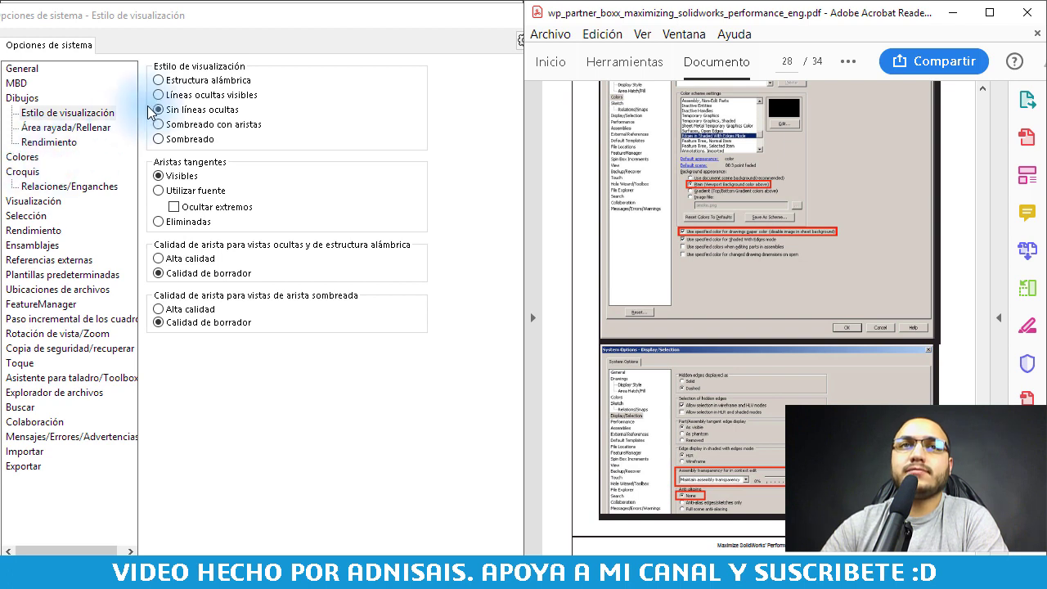
Step: Close Opciones de sistema so the welcome dialog's recent files show
{"action": "left_click_drag", "start_coordinate": [252, 23], "coordinate": [194, 24]}
{"action": "left_click", "coordinate": [618, 15]}
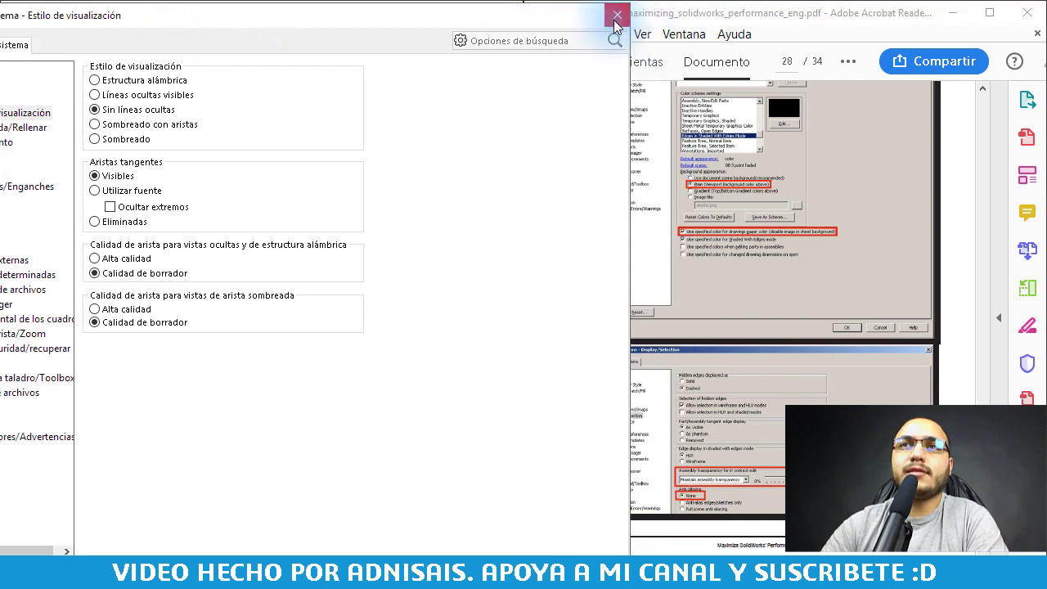
{"action": "left_click", "coordinate": [336, 150]}
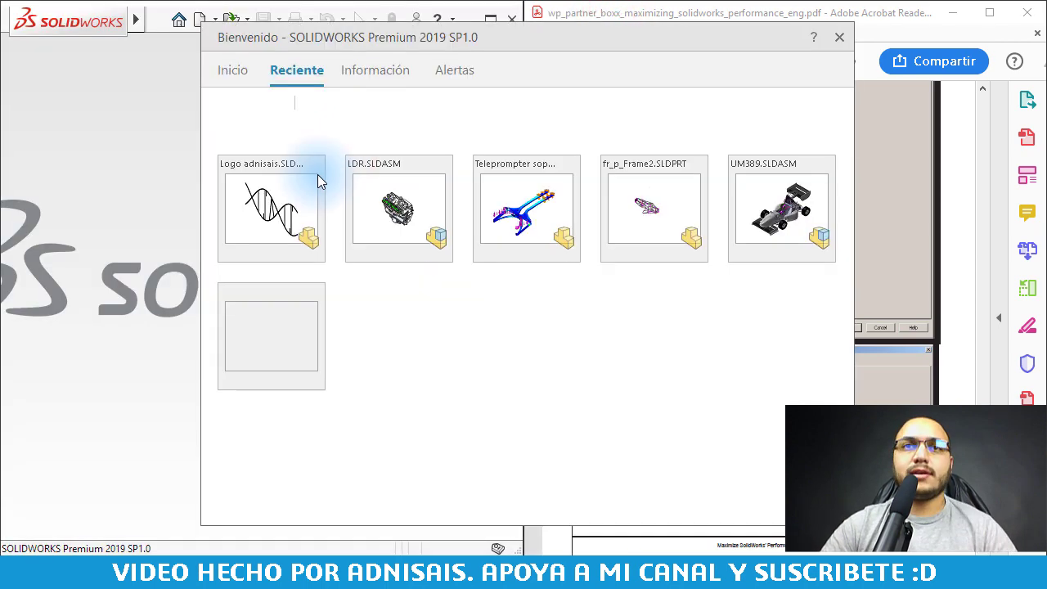
Step: Open LDR.SLDASM from recent files, switch to Vista de cámara, and show the FeatureManager tree
{"action": "left_click", "coordinate": [441, 215]}
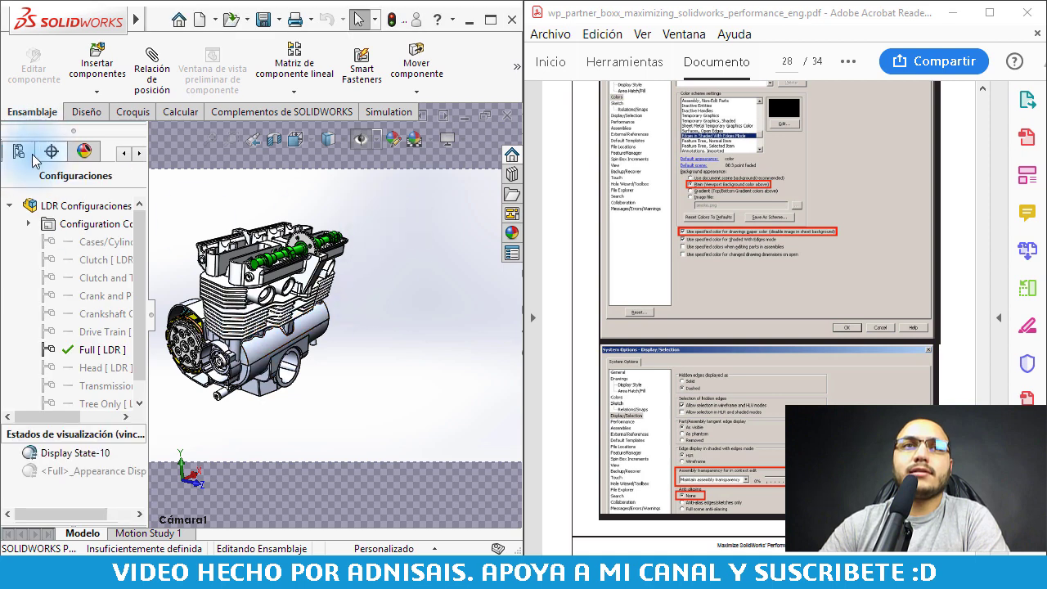
{"action": "right_click", "coordinate": [352, 239]}
{"action": "left_click", "coordinate": [425, 384]}
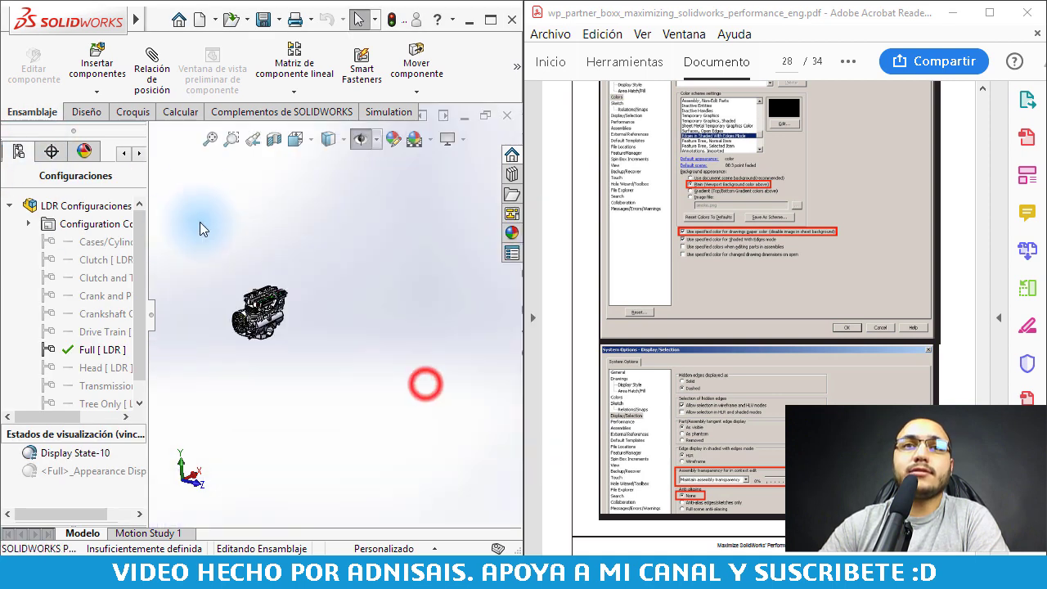
{"action": "left_click", "coordinate": [54, 414]}
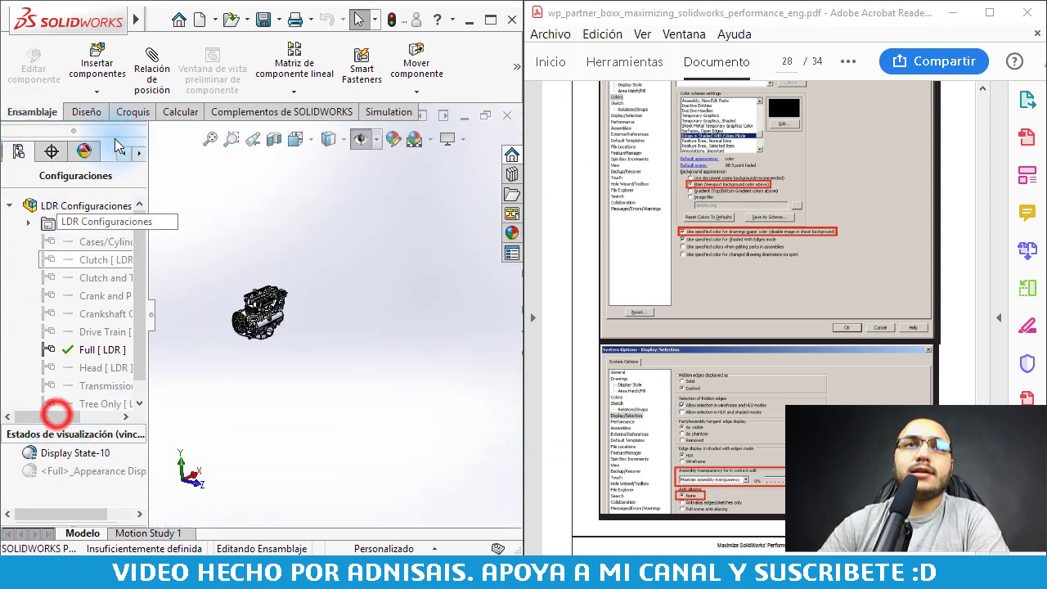
{"action": "left_click", "coordinate": [123, 156]}
{"action": "left_click", "coordinate": [19, 150]}
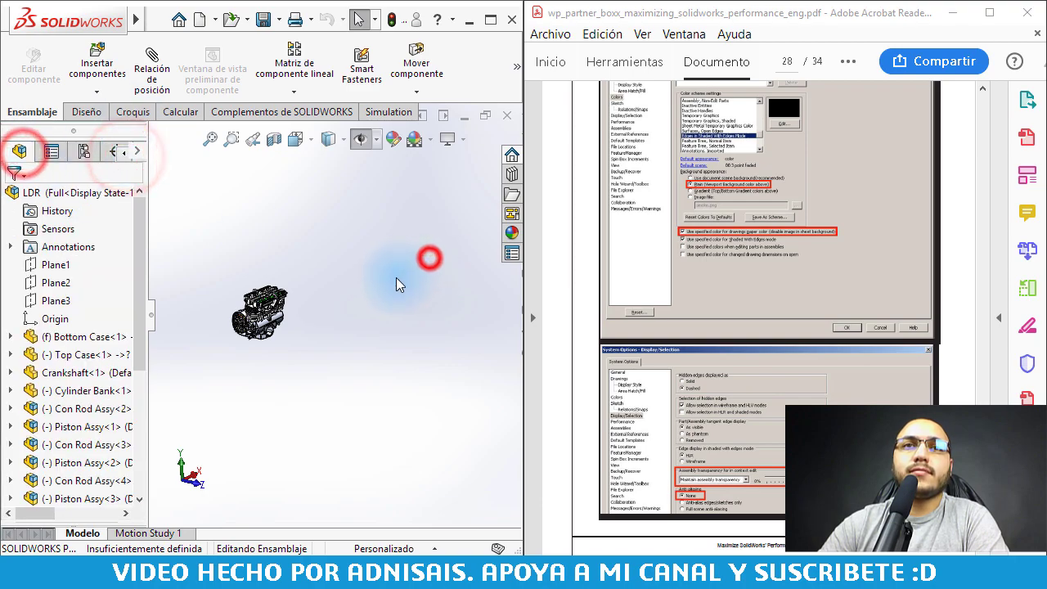
Step: Zoom and orbit the engine to inspect the cylinders and camshaft up close
{"action": "scroll", "coordinate": [396, 278], "scroll_direction": "up", "scroll_amount": 3}
{"action": "scroll", "coordinate": [197, 344], "scroll_direction": "down", "scroll_amount": 1}
{"action": "scroll", "coordinate": [197, 344], "scroll_direction": "down", "scroll_amount": 2}
{"action": "scroll", "coordinate": [197, 344], "scroll_direction": "down", "scroll_amount": 2}
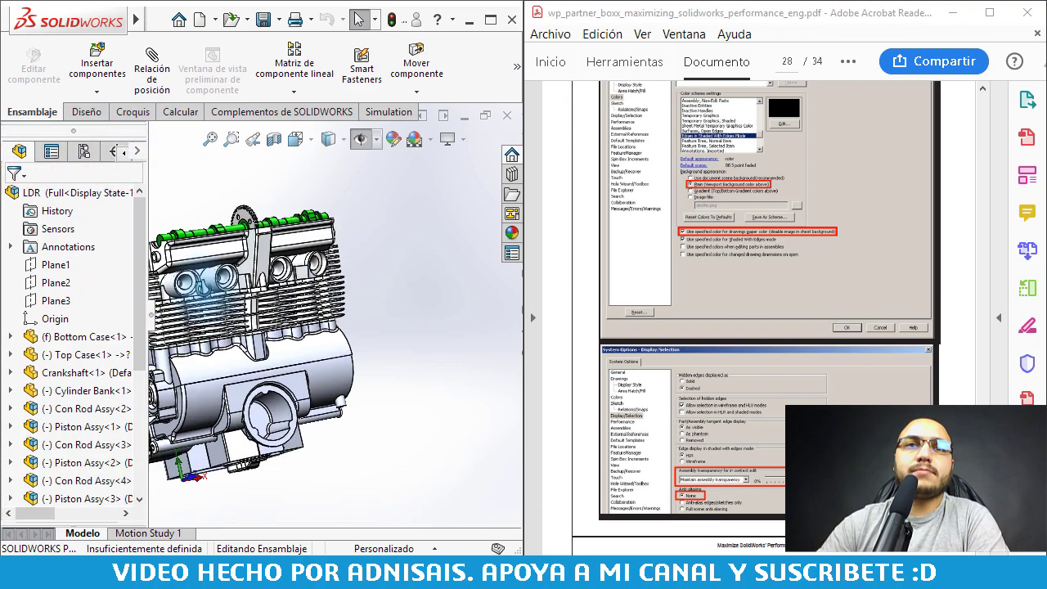
{"action": "middle_click_drag", "start_coordinate": [390, 237], "coordinate": [269, 301]}
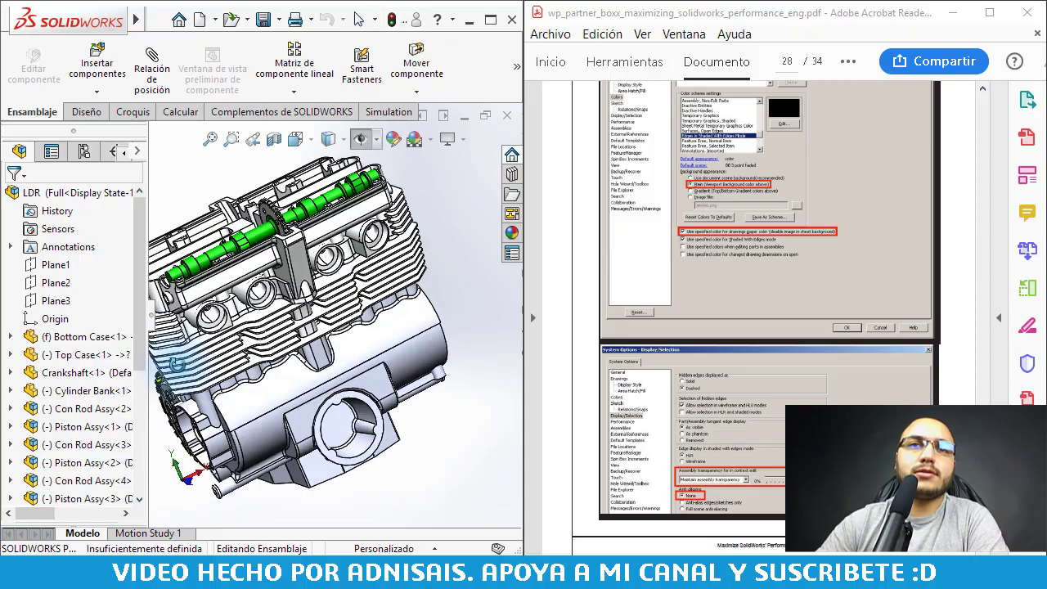
{"action": "scroll", "coordinate": [268, 301], "scroll_direction": "down", "scroll_amount": 3}
{"action": "scroll", "coordinate": [268, 303], "scroll_direction": "down", "scroll_amount": 2}
{"action": "scroll", "coordinate": [268, 303], "scroll_direction": "down", "scroll_amount": 2}
{"action": "scroll", "coordinate": [282, 262], "scroll_direction": "up", "scroll_amount": 4}
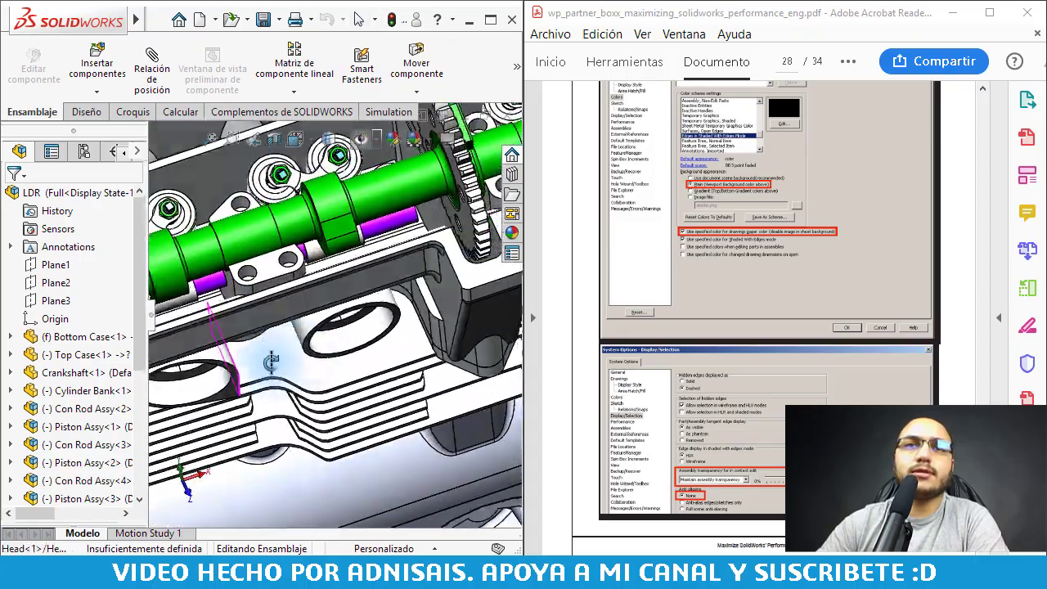
{"action": "scroll", "coordinate": [293, 242], "scroll_direction": "up", "scroll_amount": 2}
{"action": "scroll", "coordinate": [289, 242], "scroll_direction": "up", "scroll_amount": 5}
{"action": "mouse_move", "coordinate": [289, 243]}
{"action": "middle_mouse_down"}
{"action": "mouse_move", "coordinate": [237, 260]}
{"action": "mouse_move", "coordinate": [283, 233]}
{"action": "middle_mouse_up"}
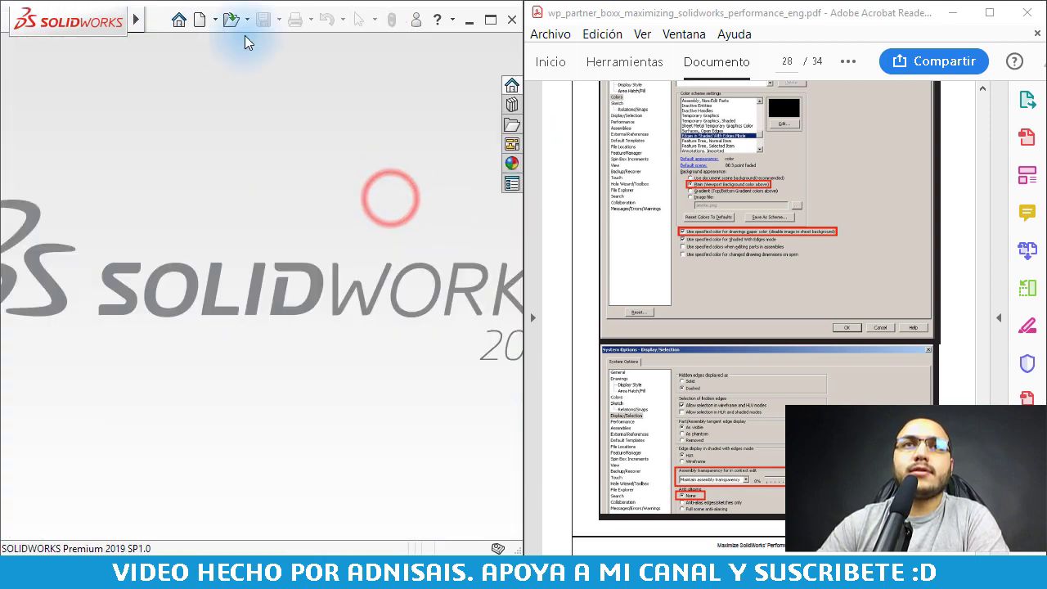
Step: Cancel the Open dialog and bring up System Options at General beside the guide
{"action": "left_click", "coordinate": [229, 21]}
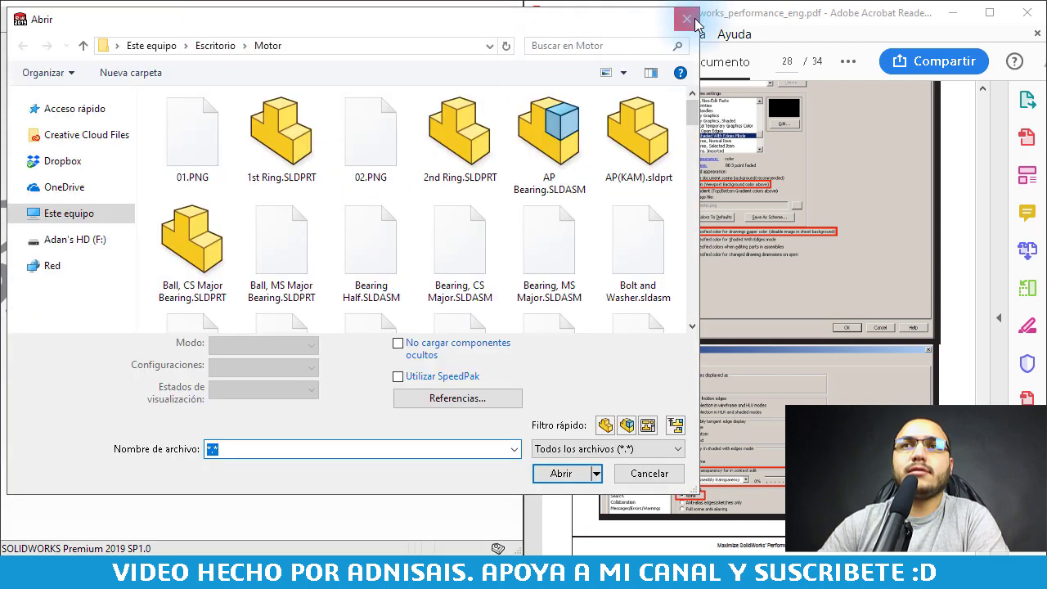
{"action": "key", "text": "Escape"}
{"action": "left_click", "coordinate": [263, 22]}
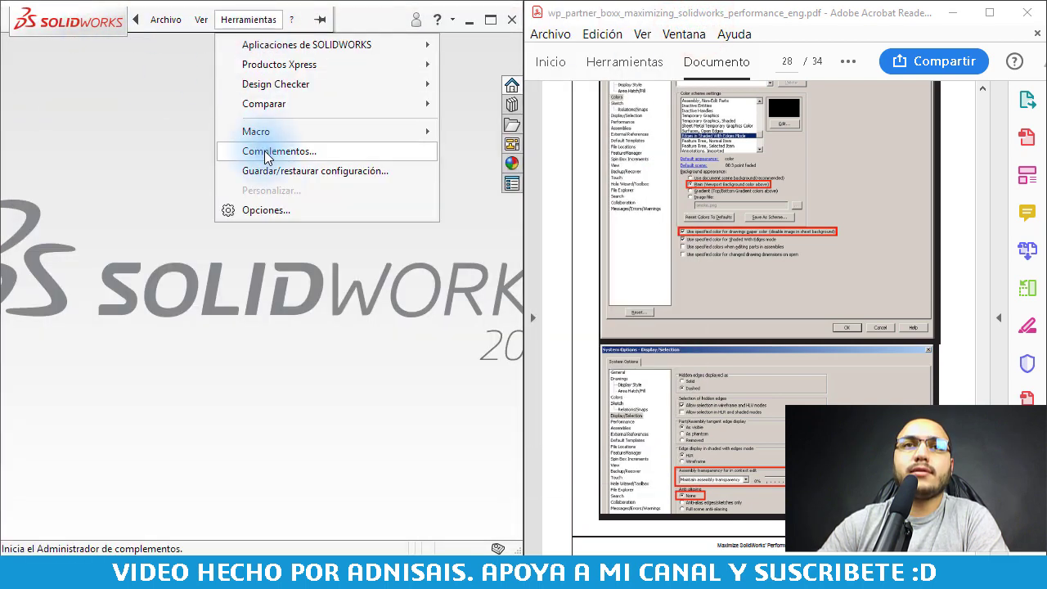
{"action": "left_click", "coordinate": [274, 208]}
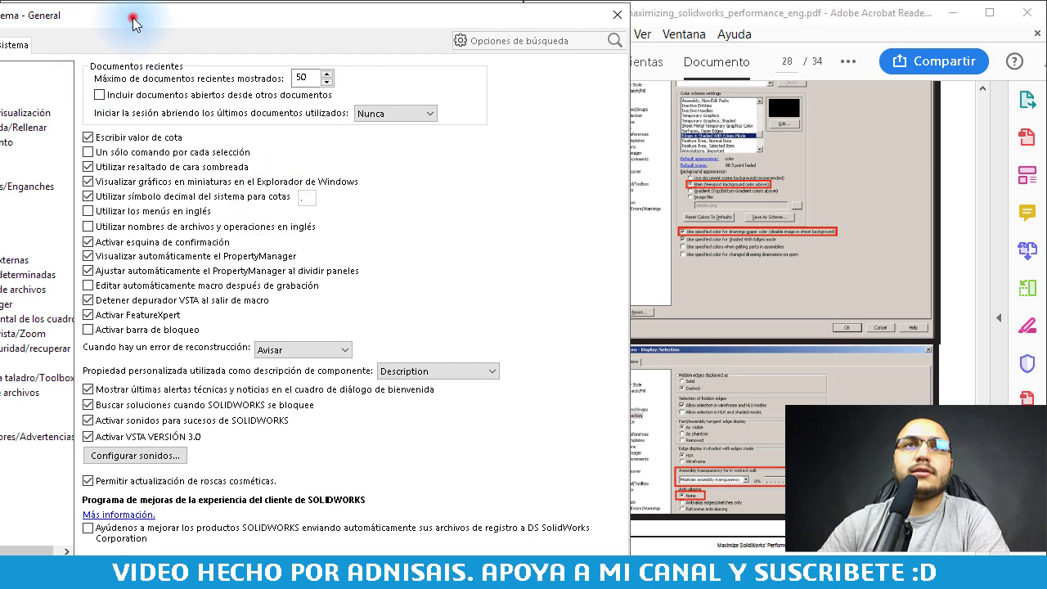
{"action": "left_click_drag", "start_coordinate": [131, 15], "coordinate": [277, 18]}
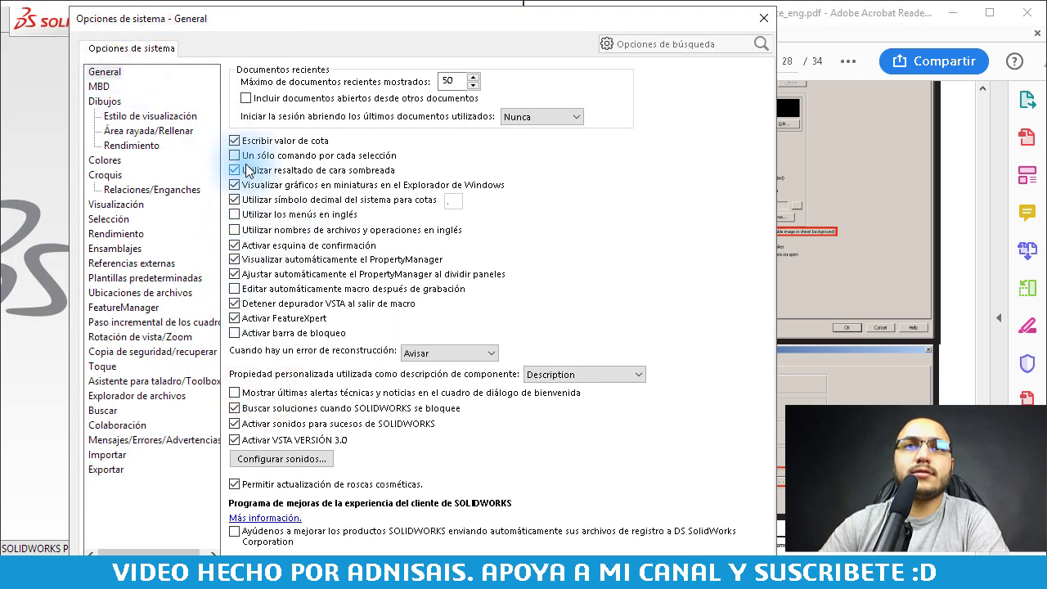
{"action": "left_click", "coordinate": [944, 229]}
{"action": "scroll", "coordinate": [890, 223], "scroll_direction": "up", "scroll_amount": 10}
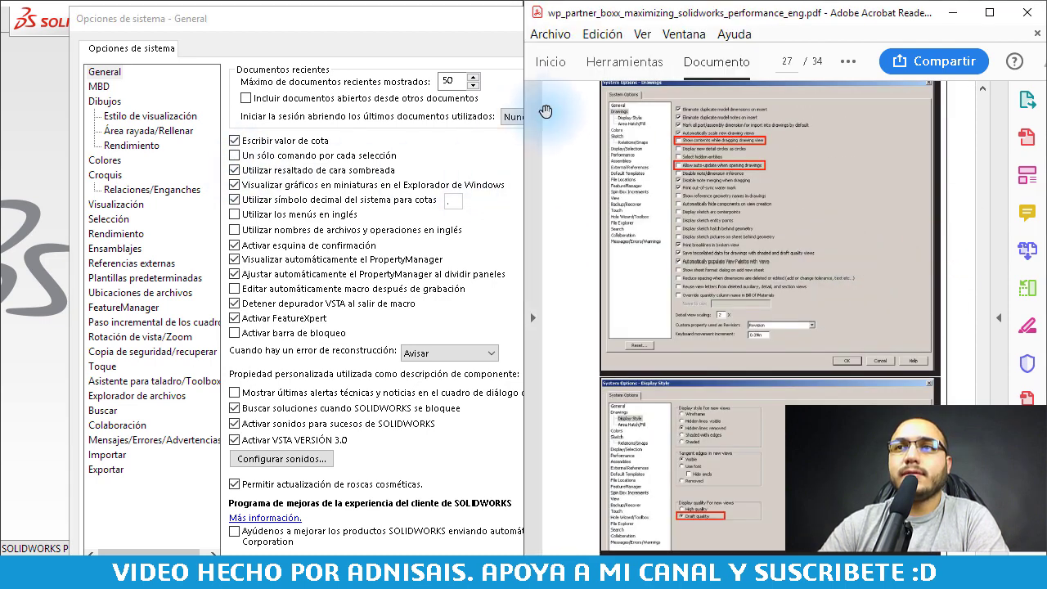
{"action": "scroll", "coordinate": [889, 222], "scroll_direction": "up", "scroll_amount": 3}
{"action": "scroll", "coordinate": [876, 220], "scroll_direction": "up", "scroll_amount": 3}
{"action": "scroll", "coordinate": [830, 210], "scroll_direction": "up", "scroll_amount": 3}
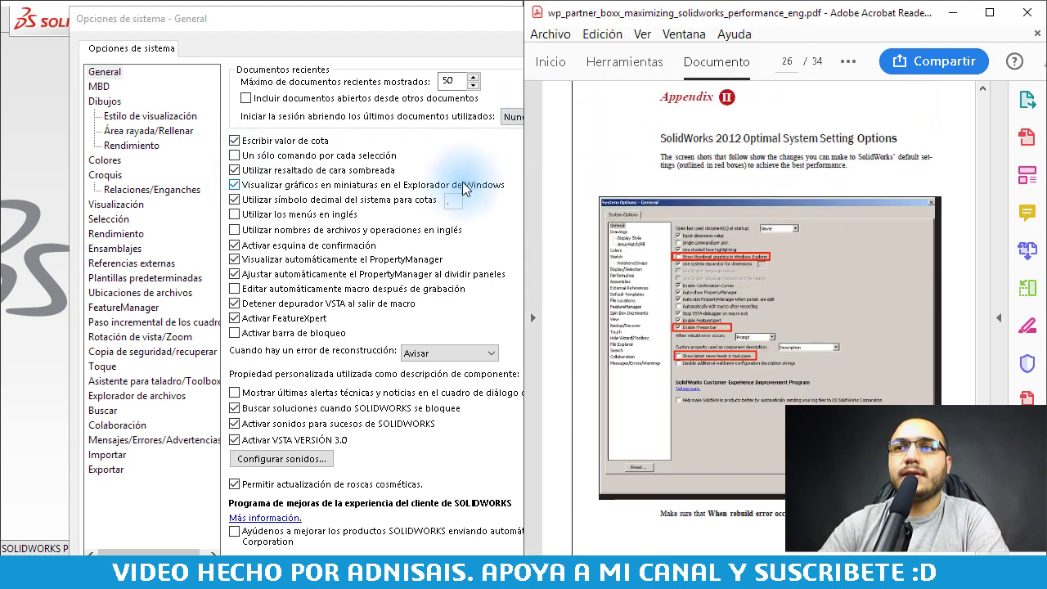
Step: Uncheck 'Visualizar gráficos en miniaturas' and check 'Activar barra de bloqueo'
{"action": "left_click", "coordinate": [286, 187]}
{"action": "left_click", "coordinate": [869, 262]}
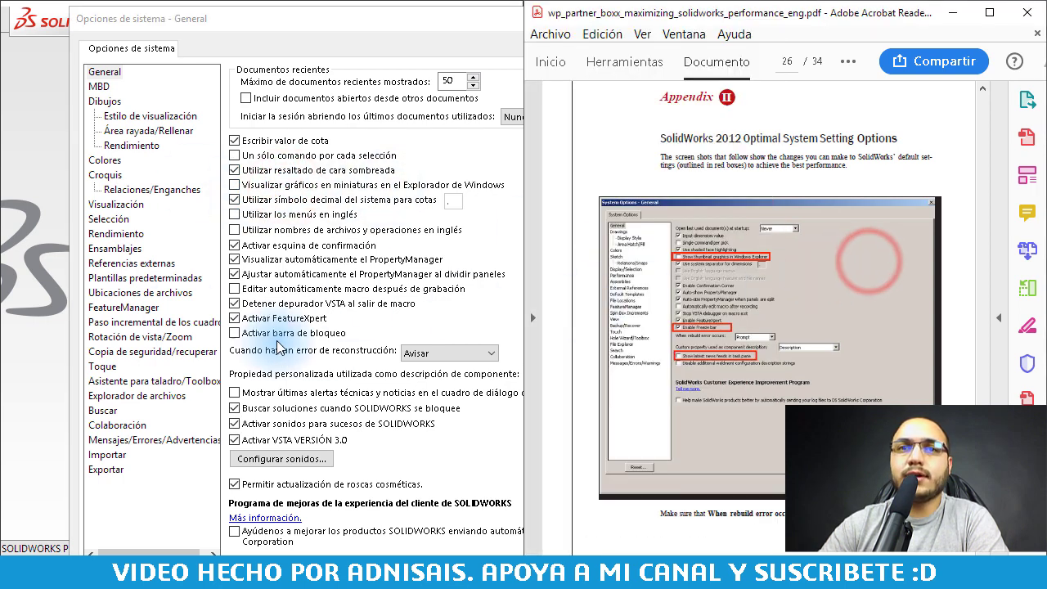
{"action": "left_click", "coordinate": [276, 333]}
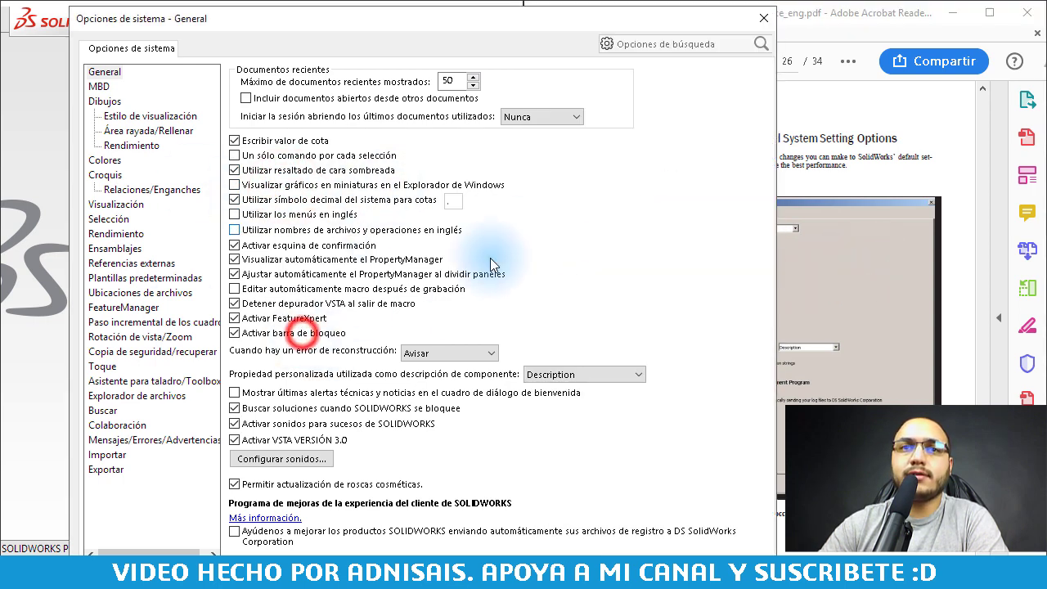
{"action": "left_click", "coordinate": [891, 194]}
{"action": "scroll", "coordinate": [892, 196], "scroll_direction": "down", "scroll_amount": 5}
{"action": "scroll", "coordinate": [818, 180], "scroll_direction": "down", "scroll_amount": 3}
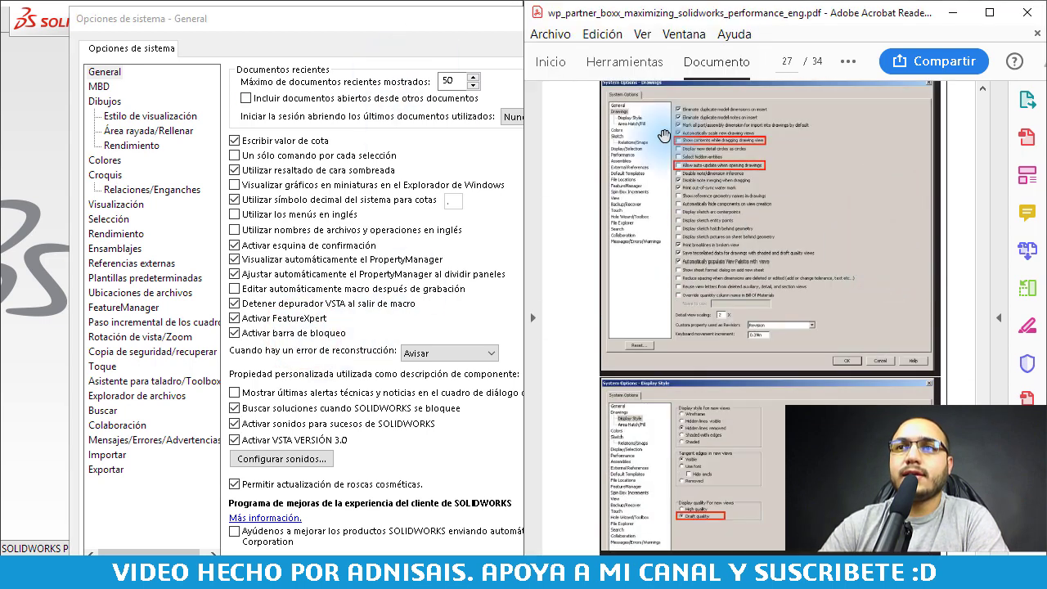
Step: Set hidden and wireframe edges to Calidad de borrador under Estilo de visualización
{"action": "left_click", "coordinate": [105, 100]}
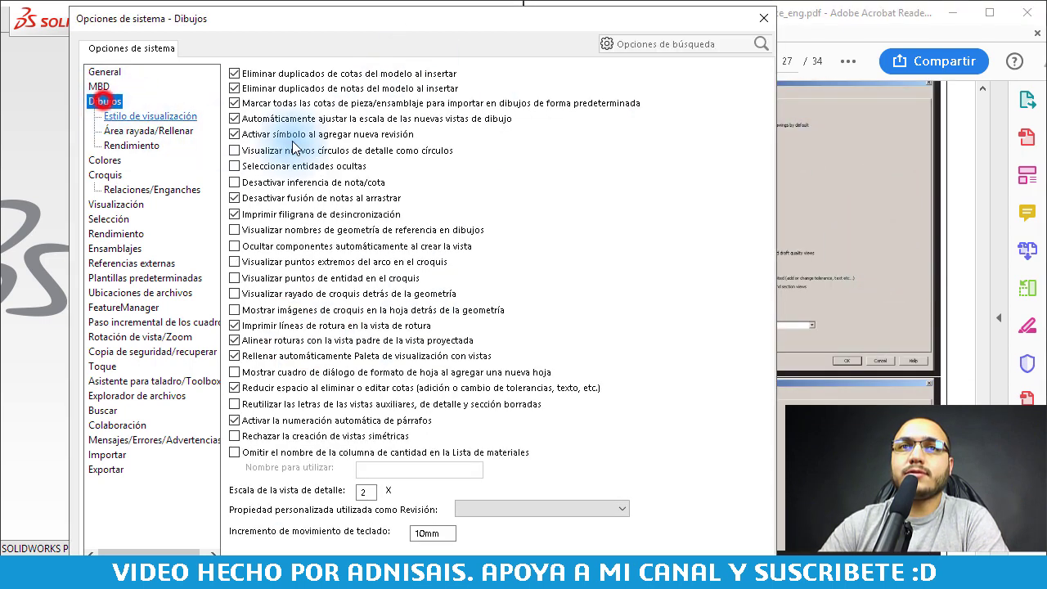
{"action": "left_click", "coordinate": [150, 117]}
{"action": "left_click", "coordinate": [272, 277]}
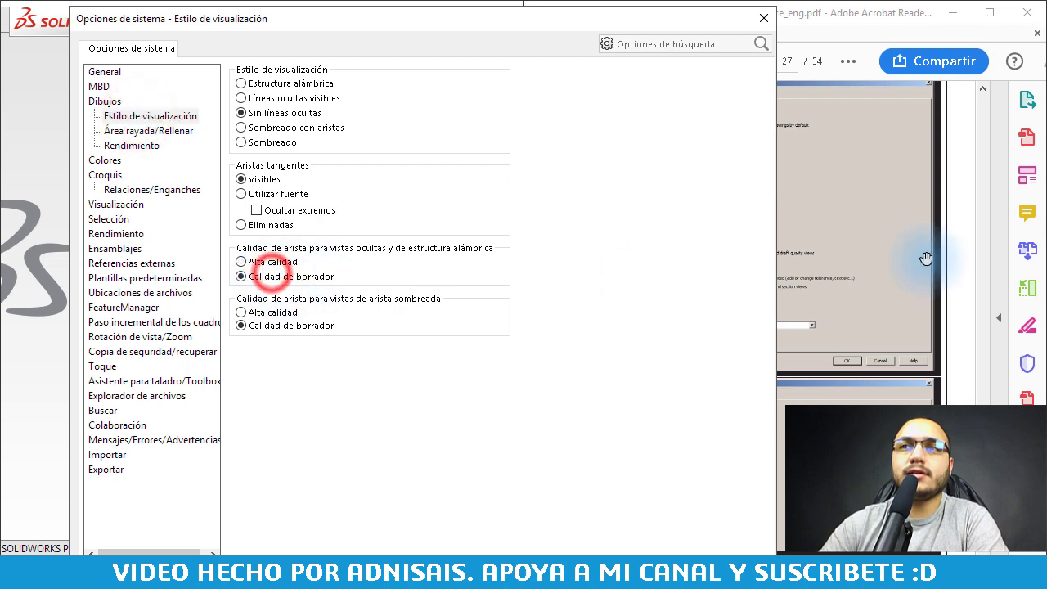
{"action": "left_click", "coordinate": [920, 287]}
{"action": "scroll", "coordinate": [919, 270], "scroll_direction": "down", "scroll_amount": 3}
{"action": "scroll", "coordinate": [919, 254], "scroll_direction": "down", "scroll_amount": 2}
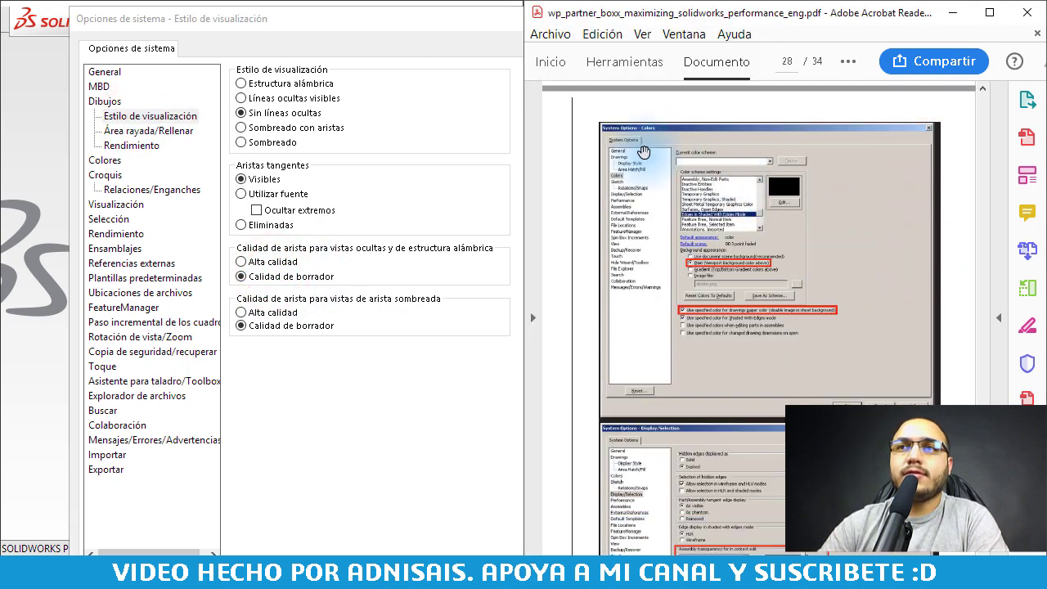
Step: On the Colores page, choose Sencillo for Apariencia del fondo
{"action": "left_click", "coordinate": [105, 160]}
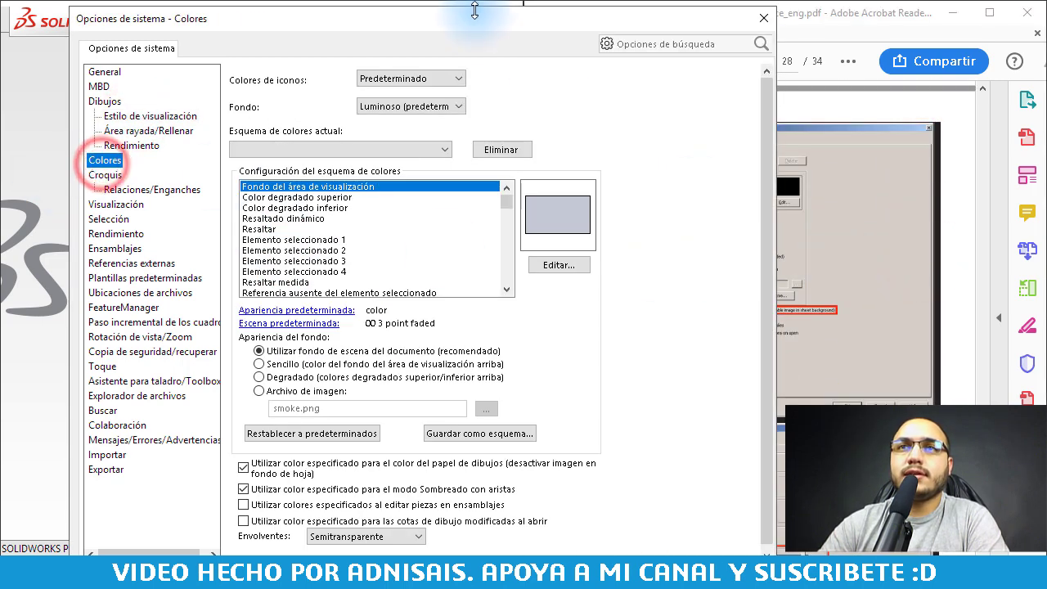
{"action": "left_click_drag", "start_coordinate": [474, 10], "coordinate": [346, 12]}
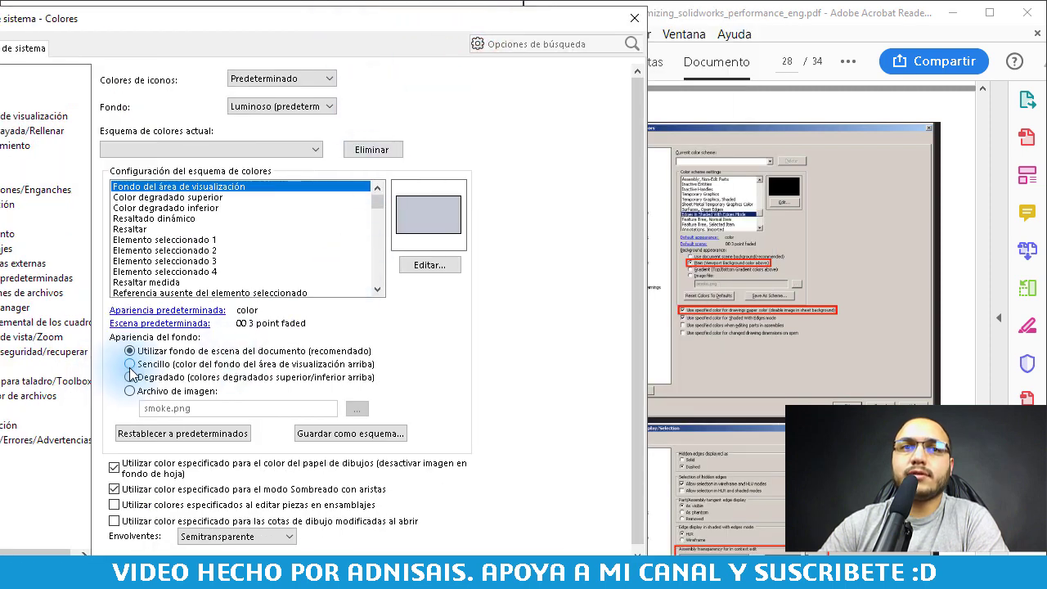
{"action": "left_click", "coordinate": [129, 364]}
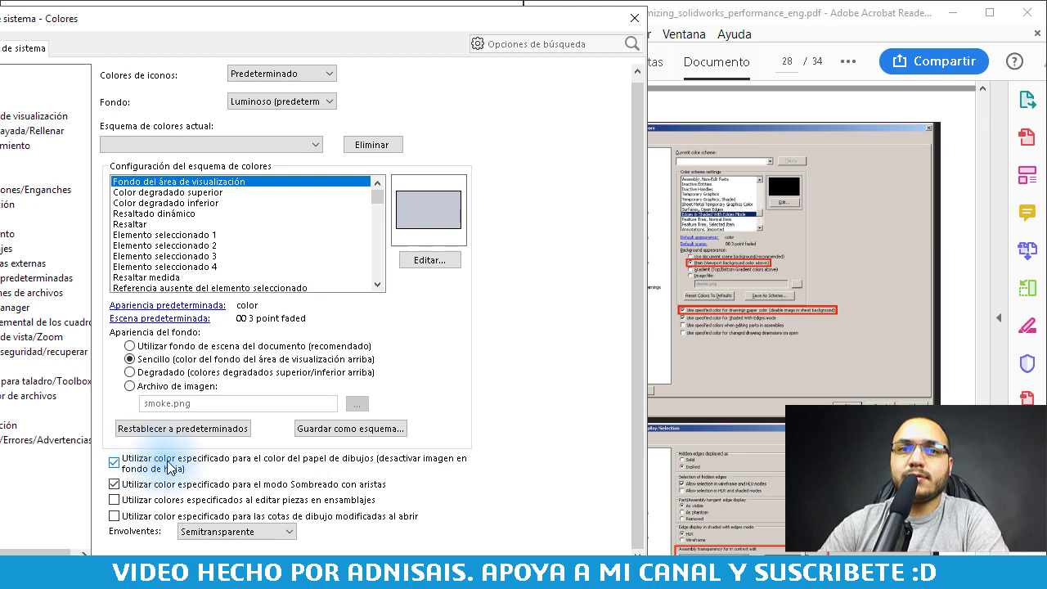
{"action": "left_click", "coordinate": [875, 244]}
{"action": "scroll", "coordinate": [875, 244], "scroll_direction": "down", "scroll_amount": 3}
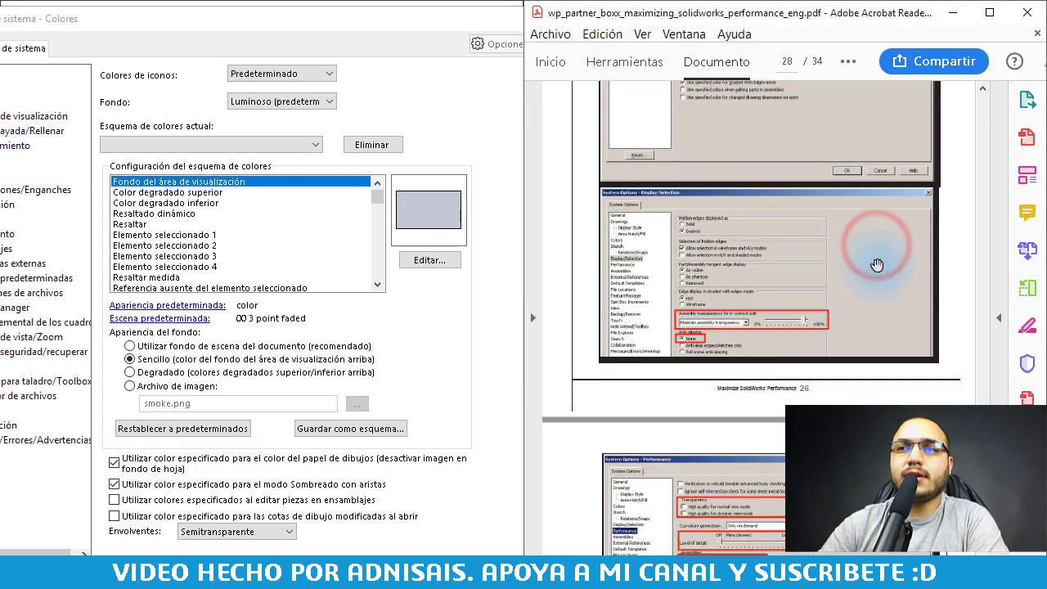
{"action": "scroll", "coordinate": [819, 245], "scroll_direction": "down", "scroll_amount": 2}
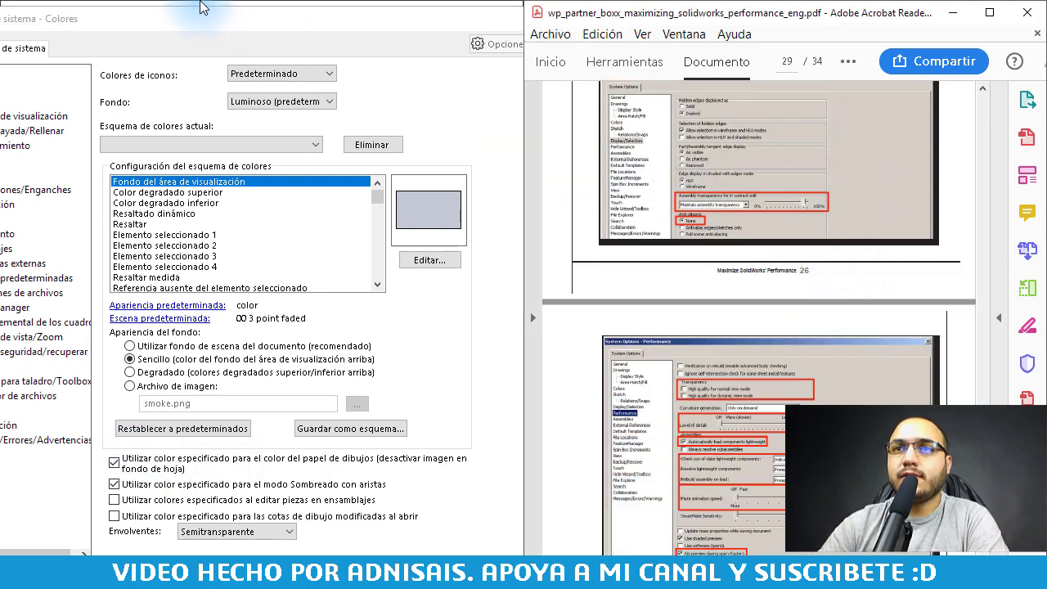
{"action": "left_click_drag", "start_coordinate": [189, 19], "coordinate": [272, 15]}
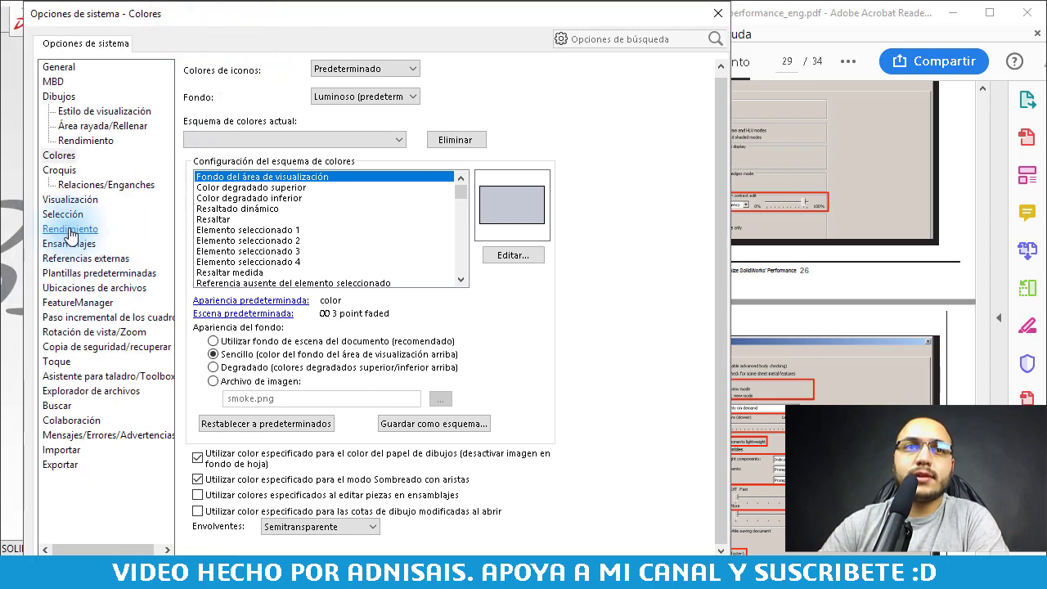
Step: On the Display page, set in-context assembly transparency to Maintain assembly transparency and anti-aliasing to None
{"action": "left_click", "coordinate": [69, 199]}
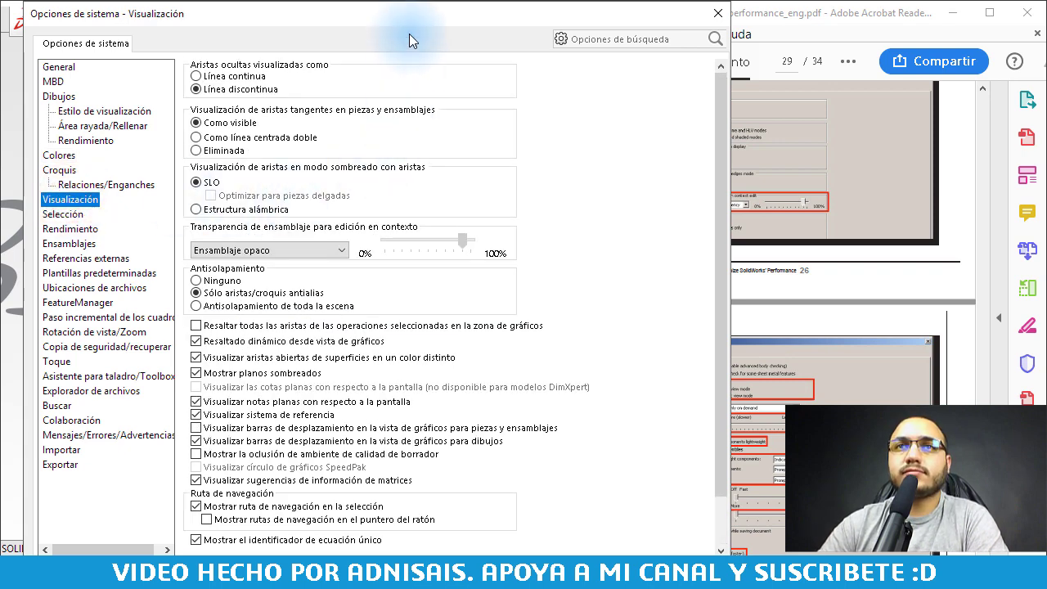
{"action": "left_click_drag", "start_coordinate": [416, 16], "coordinate": [349, 20]}
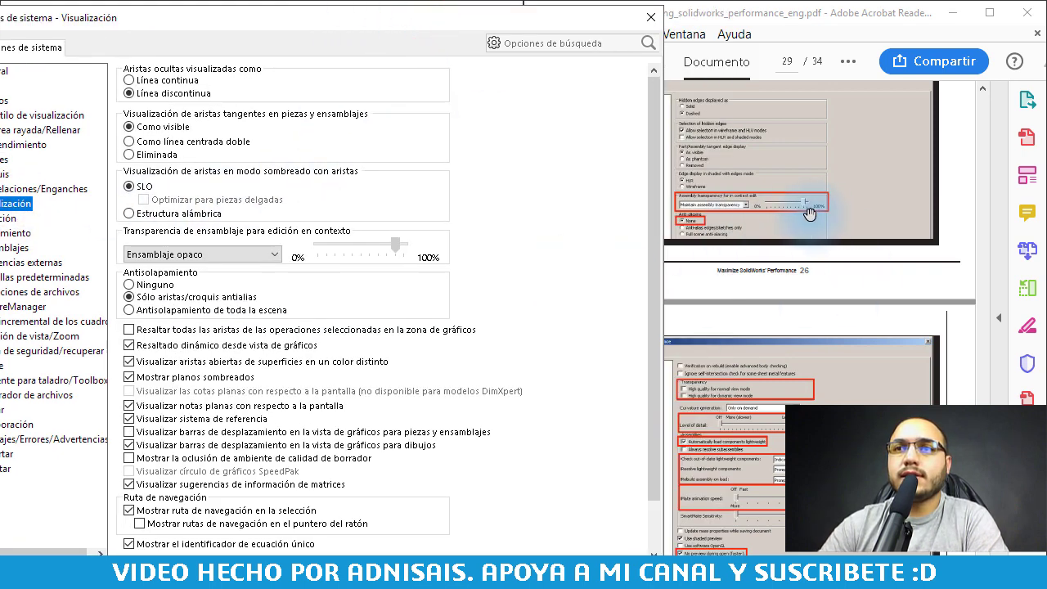
{"action": "left_click", "coordinate": [223, 254]}
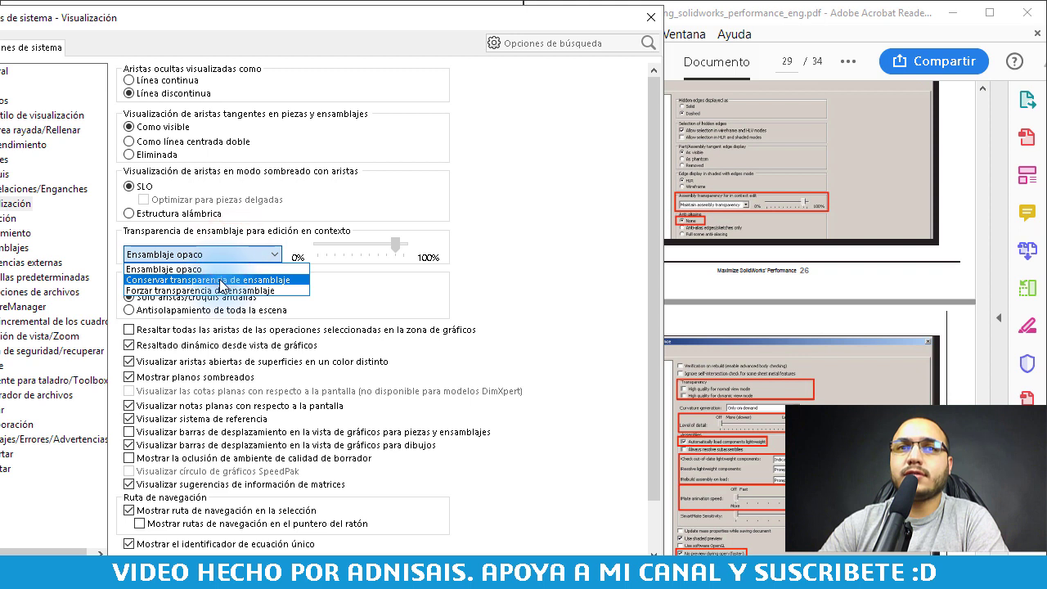
{"action": "left_click", "coordinate": [221, 282]}
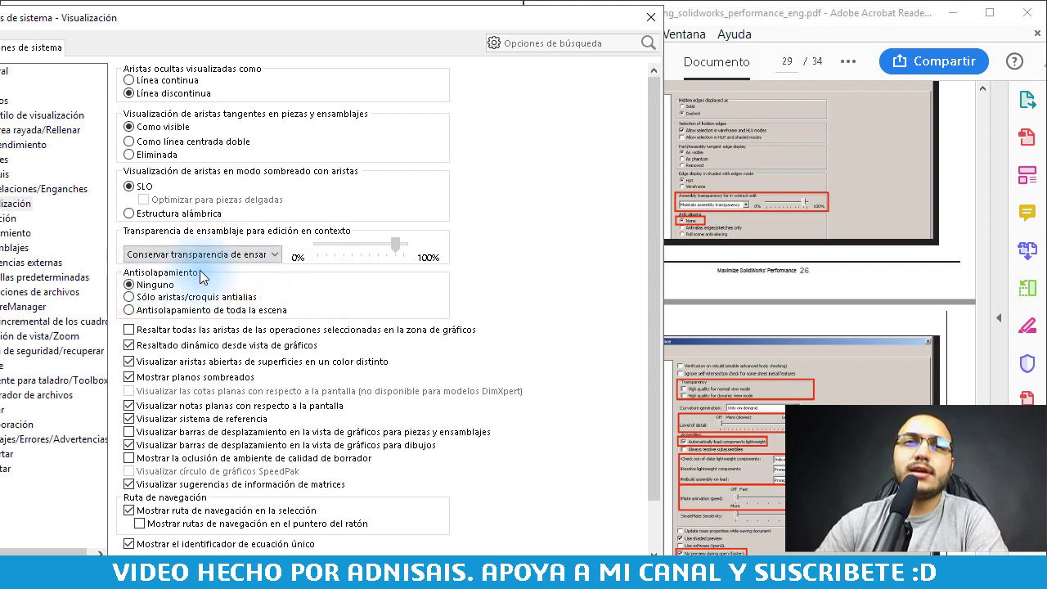
{"action": "left_click", "coordinate": [851, 235]}
{"action": "scroll", "coordinate": [765, 230], "scroll_direction": "down", "scroll_amount": 1}
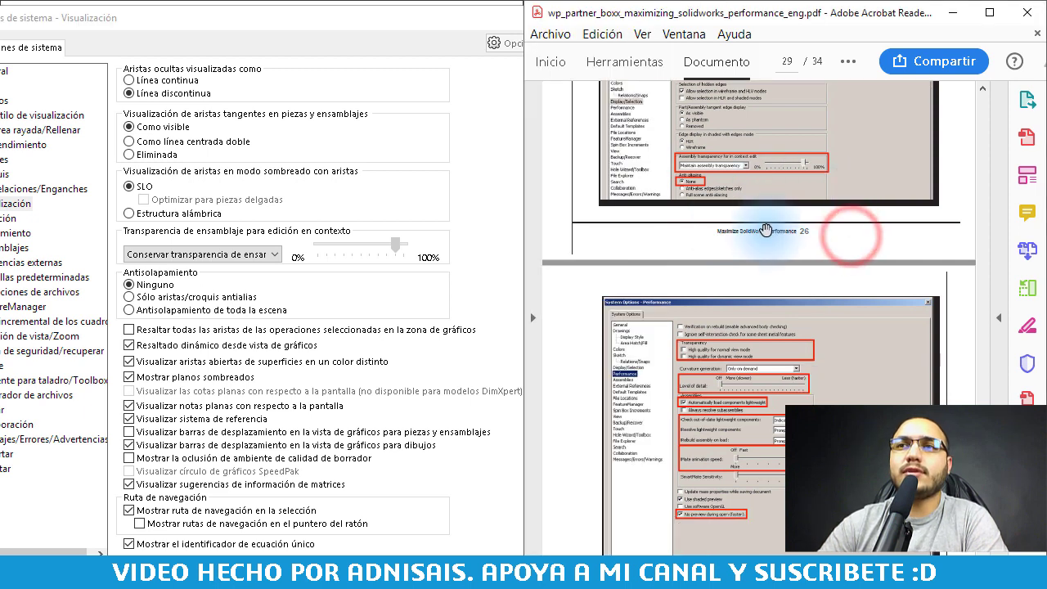
{"action": "scroll", "coordinate": [765, 230], "scroll_direction": "down", "scroll_amount": 1}
{"action": "scroll", "coordinate": [765, 230], "scroll_direction": "down", "scroll_amount": 1}
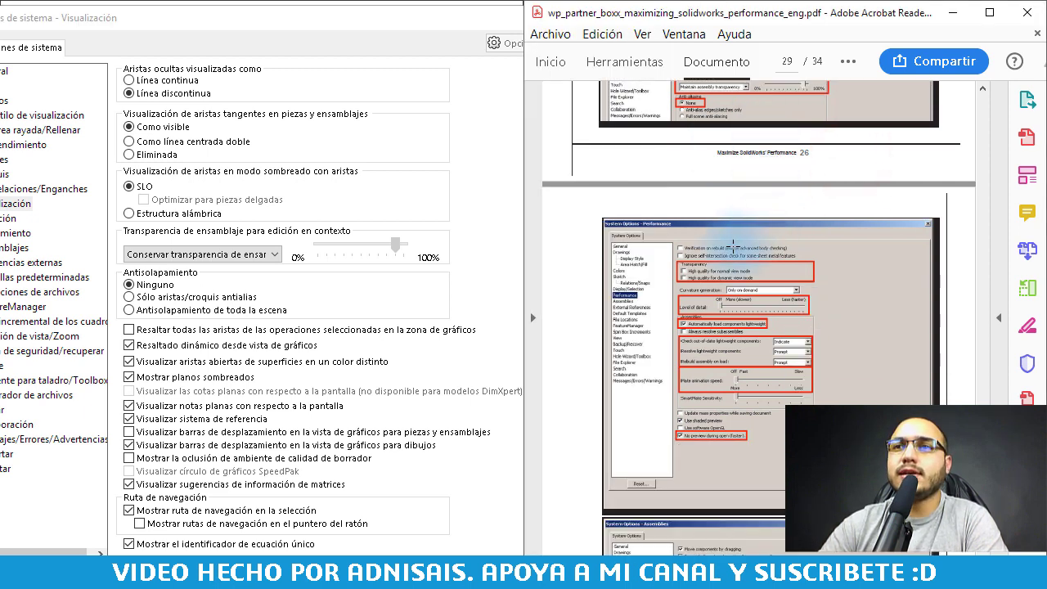
{"action": "scroll", "coordinate": [733, 244], "scroll_direction": "down", "scroll_amount": 1}
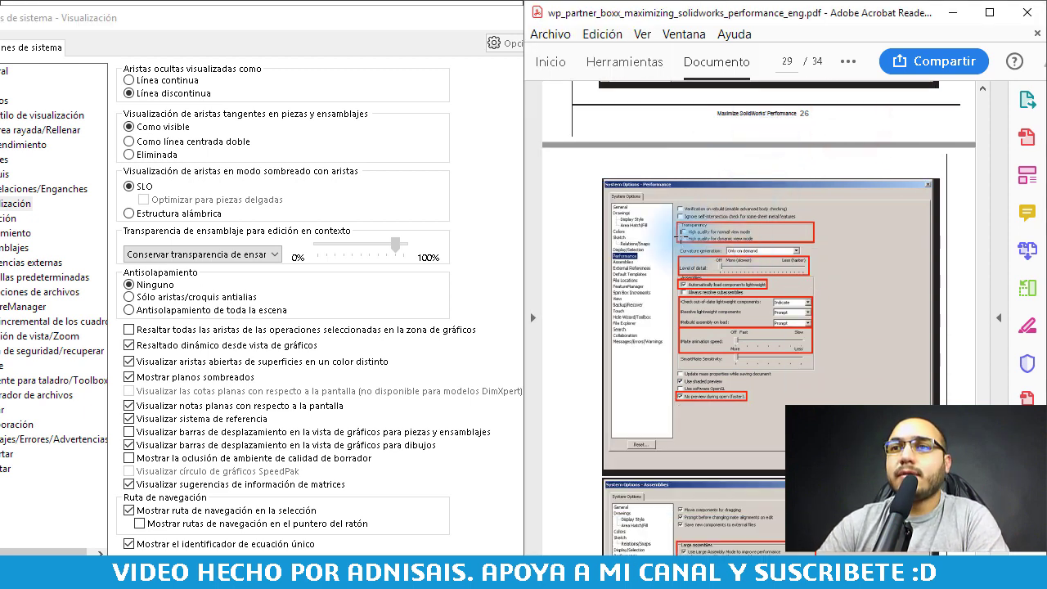
{"action": "left_click_drag", "start_coordinate": [115, 18], "coordinate": [170, 18]}
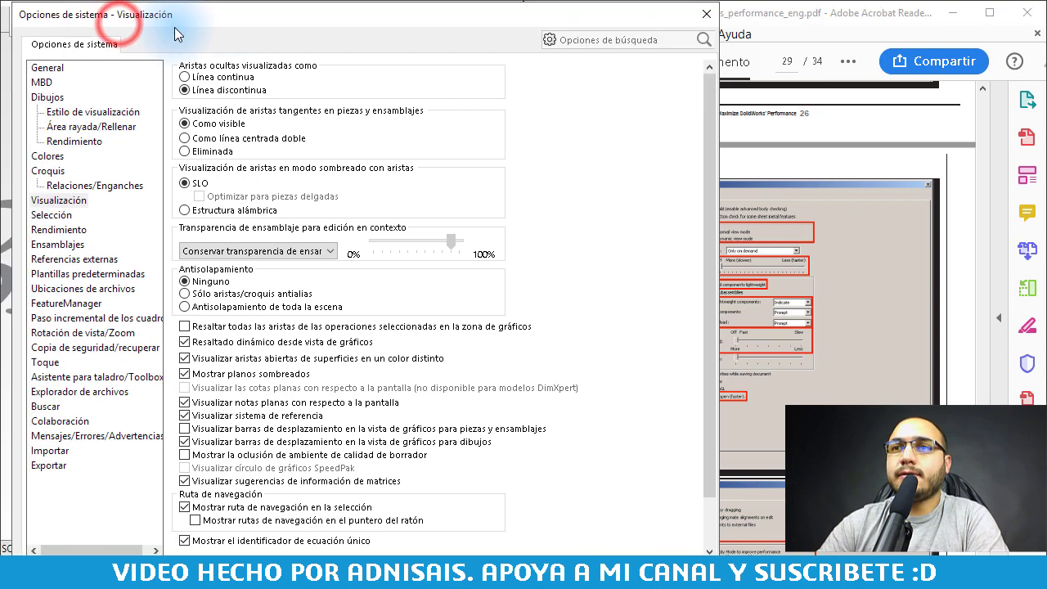
{"action": "left_click", "coordinate": [752, 219]}
Step: On the Performance page, turn off high-quality transparency for dynamic view only
{"action": "left_click", "coordinate": [58, 230]}
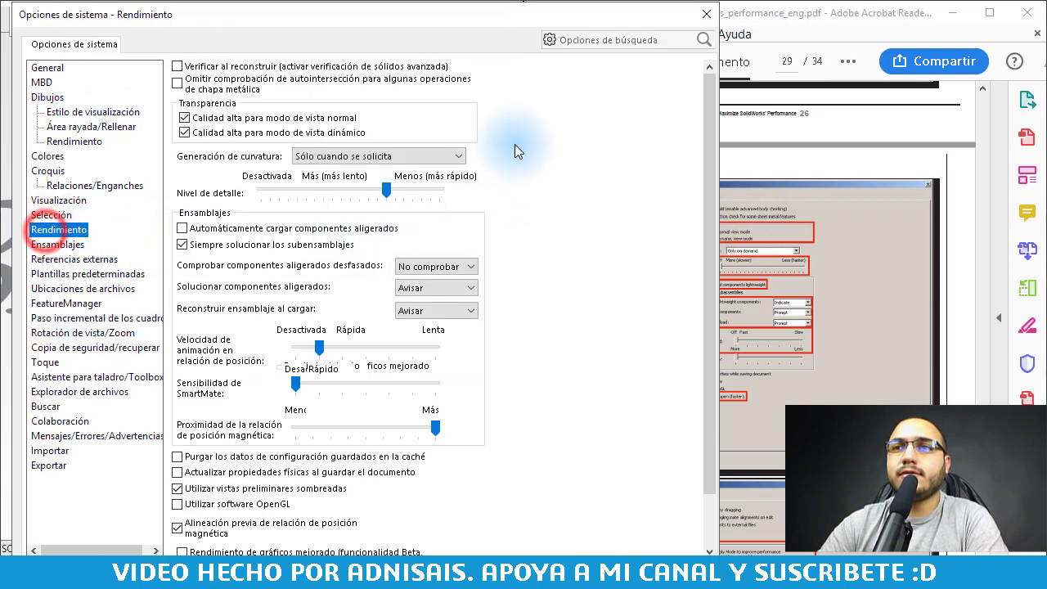
{"action": "left_click_drag", "start_coordinate": [430, 26], "coordinate": [340, 30]}
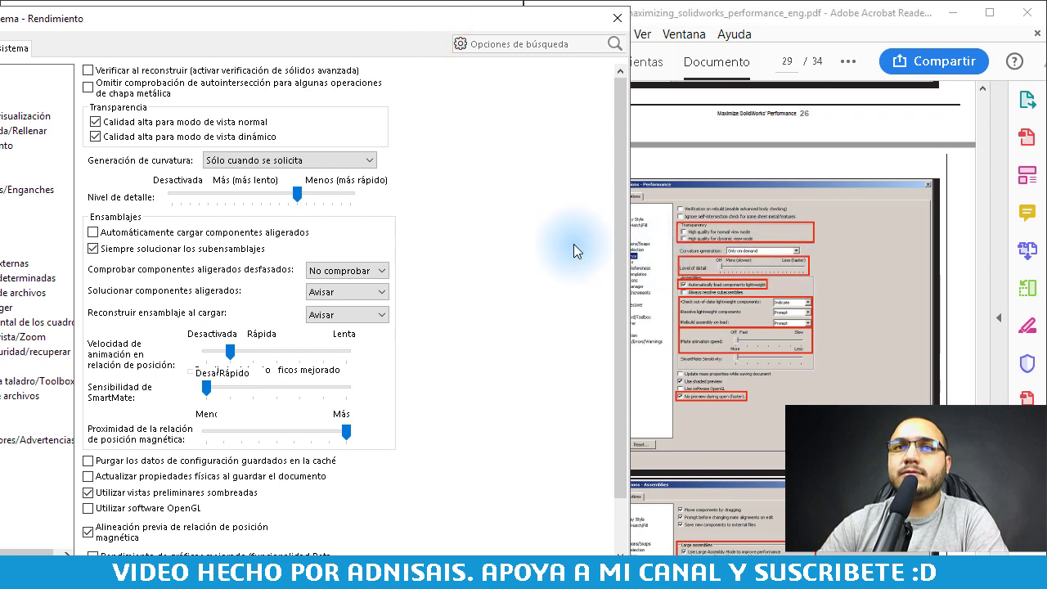
{"action": "left_click", "coordinate": [102, 122]}
{"action": "left_click", "coordinate": [95, 137]}
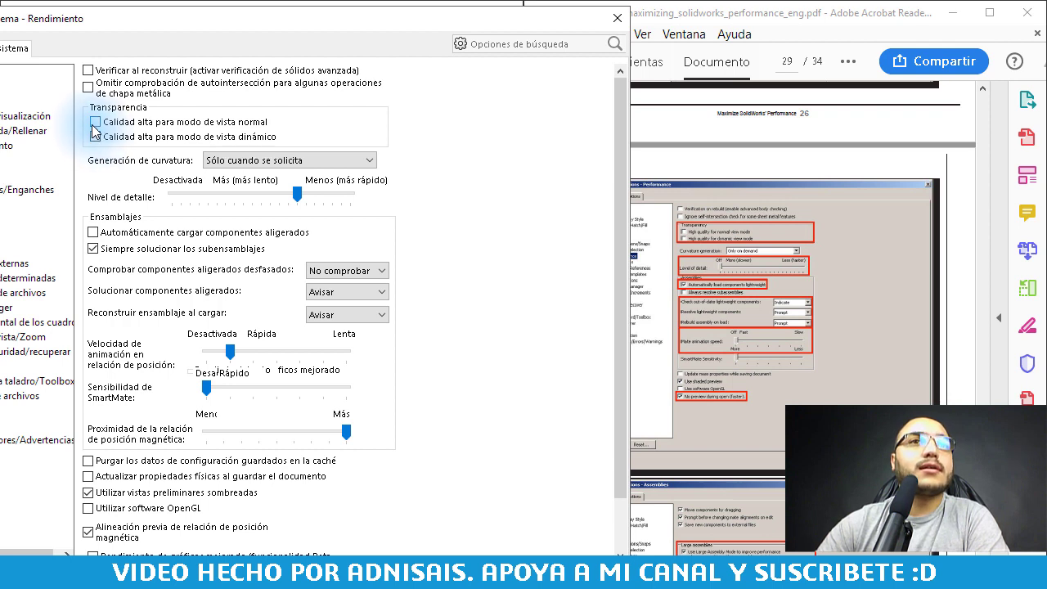
{"action": "left_click", "coordinate": [95, 122]}
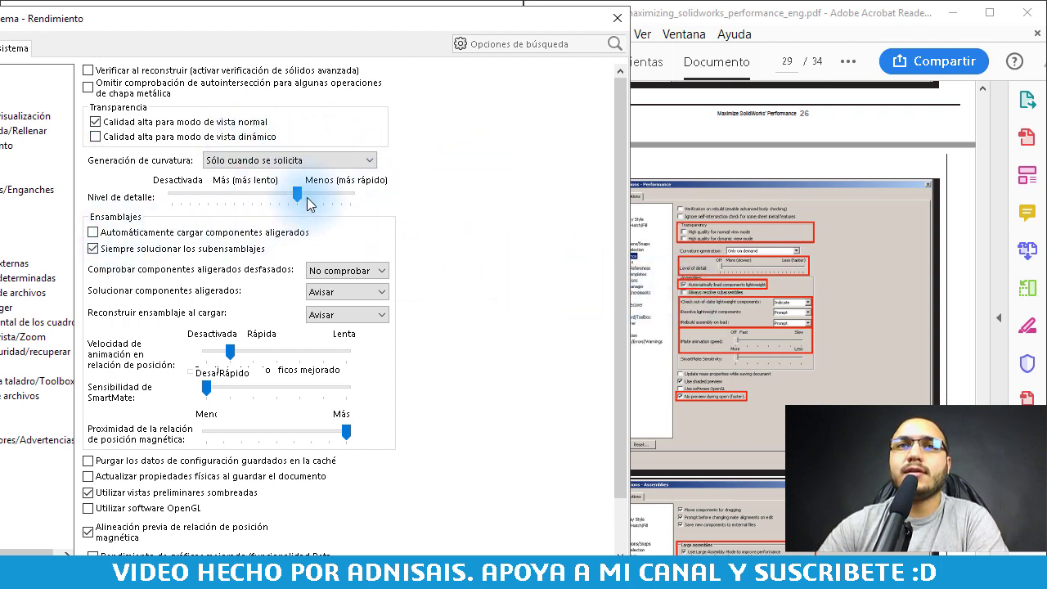
Step: Turn level of detail off, load components lightweight automatically, and set mate animation to Off
{"action": "left_click_drag", "start_coordinate": [297, 194], "coordinate": [171, 200]}
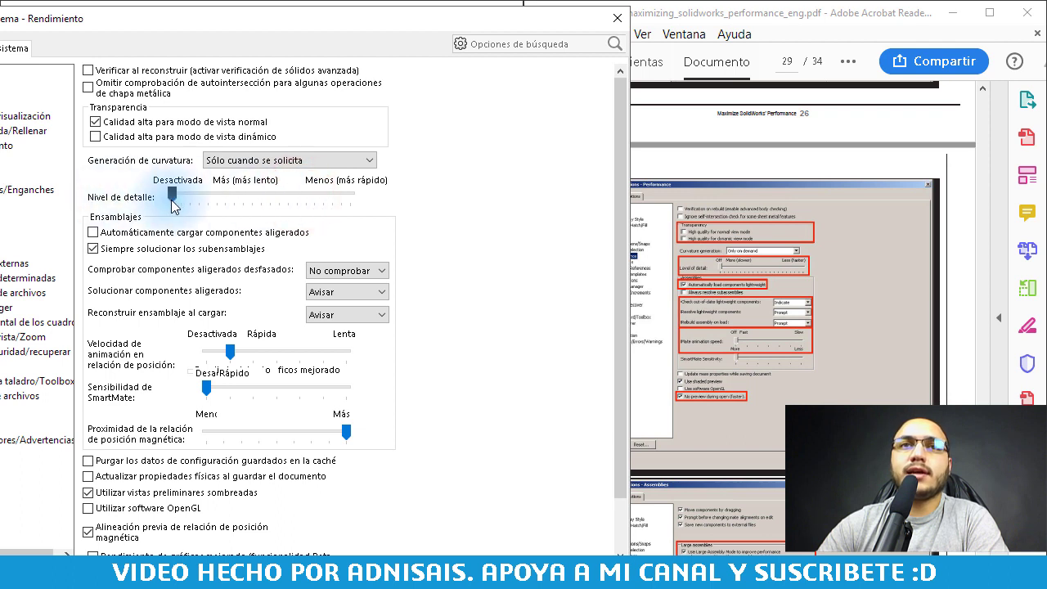
{"action": "left_click", "coordinate": [530, 199]}
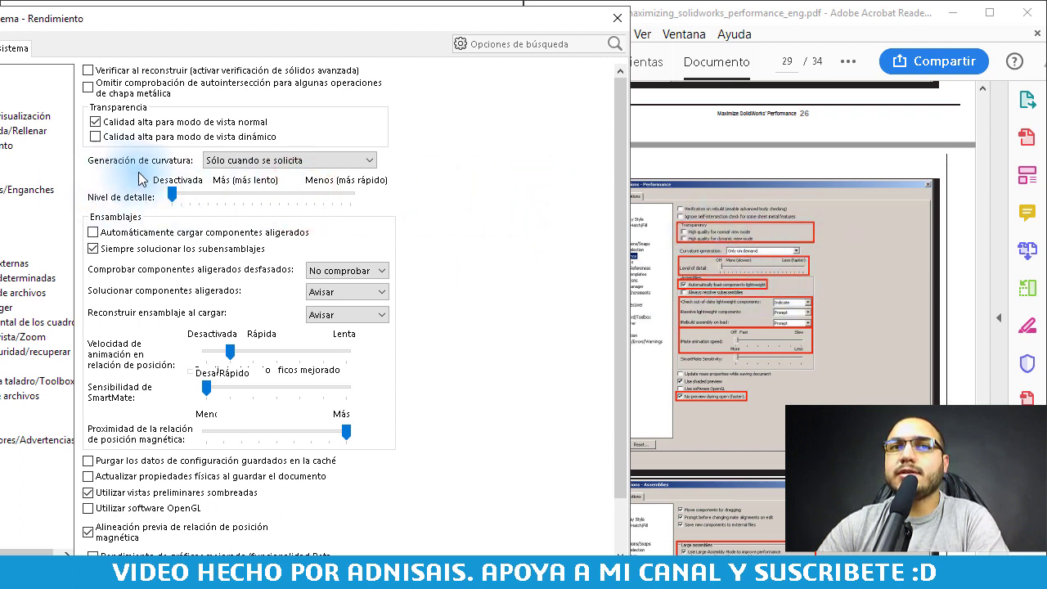
{"action": "left_click", "coordinate": [119, 232]}
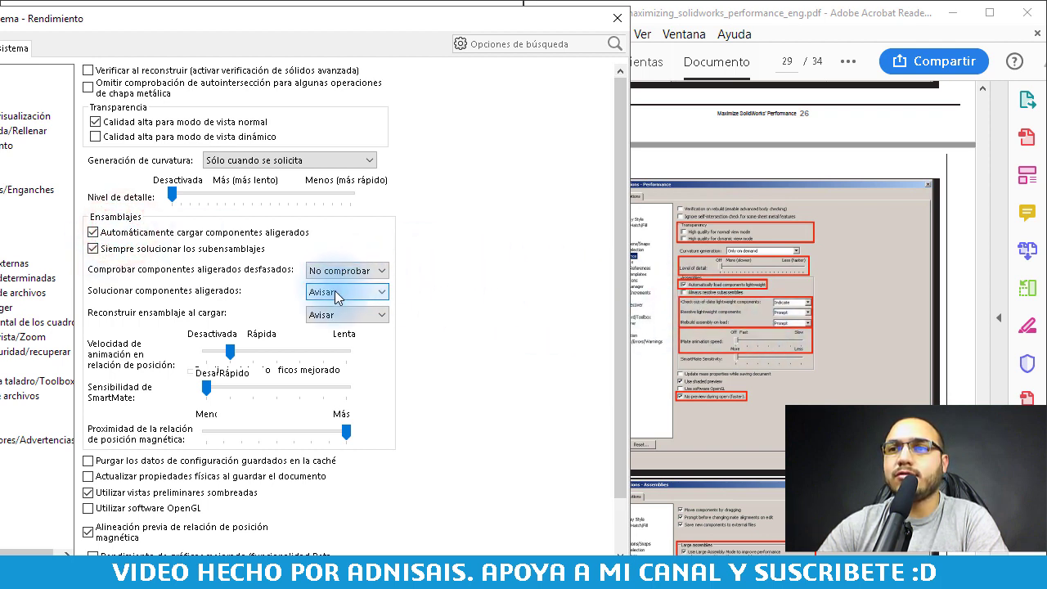
{"action": "left_click_drag", "start_coordinate": [230, 350], "coordinate": [143, 356]}
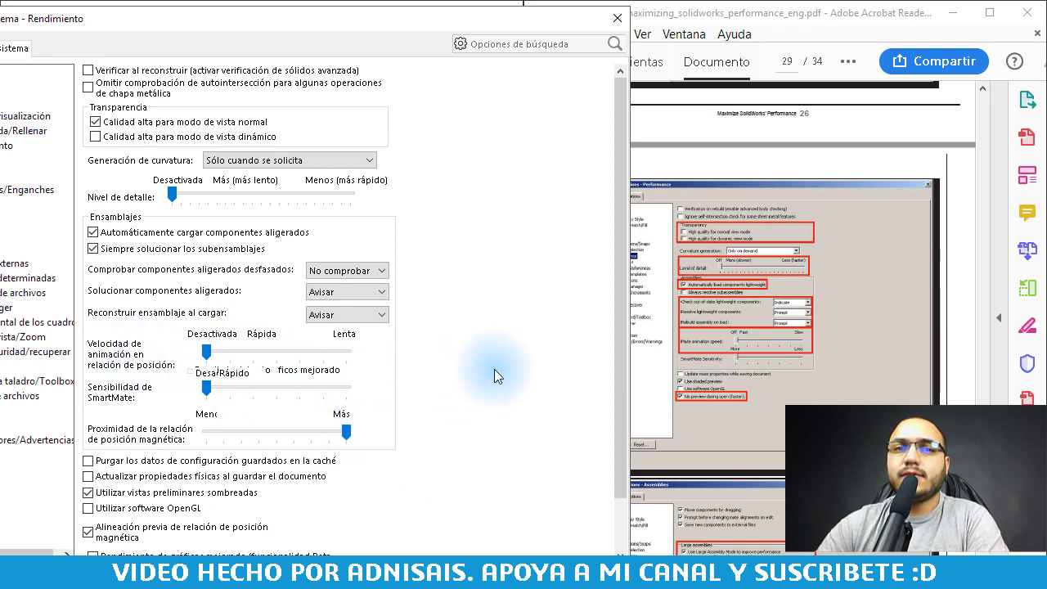
{"action": "left_click", "coordinate": [867, 384]}
{"action": "left_click", "coordinate": [460, 403]}
{"action": "scroll", "coordinate": [461, 402], "scroll_direction": "down", "scroll_amount": 1}
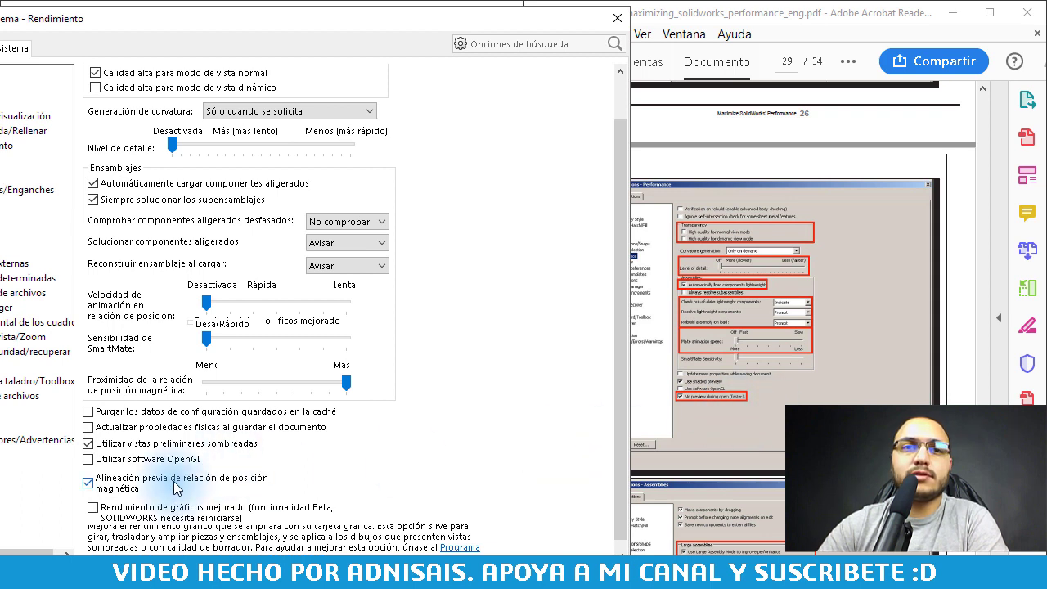
{"action": "scroll", "coordinate": [256, 460], "scroll_direction": "down", "scroll_amount": 1}
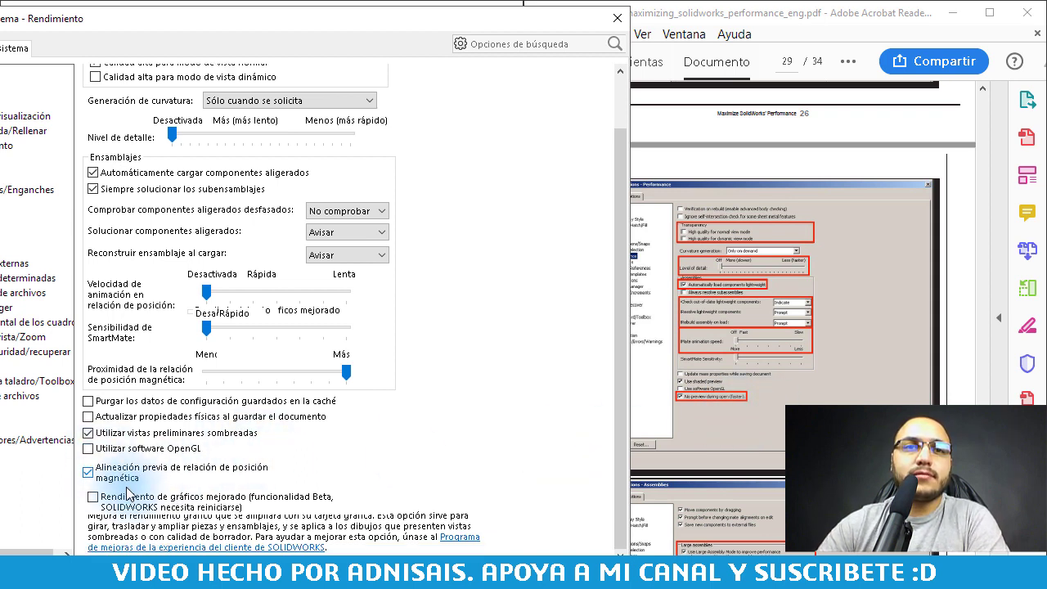
{"action": "left_click", "coordinate": [530, 311]}
{"action": "scroll", "coordinate": [865, 369], "scroll_direction": "down", "scroll_amount": 3}
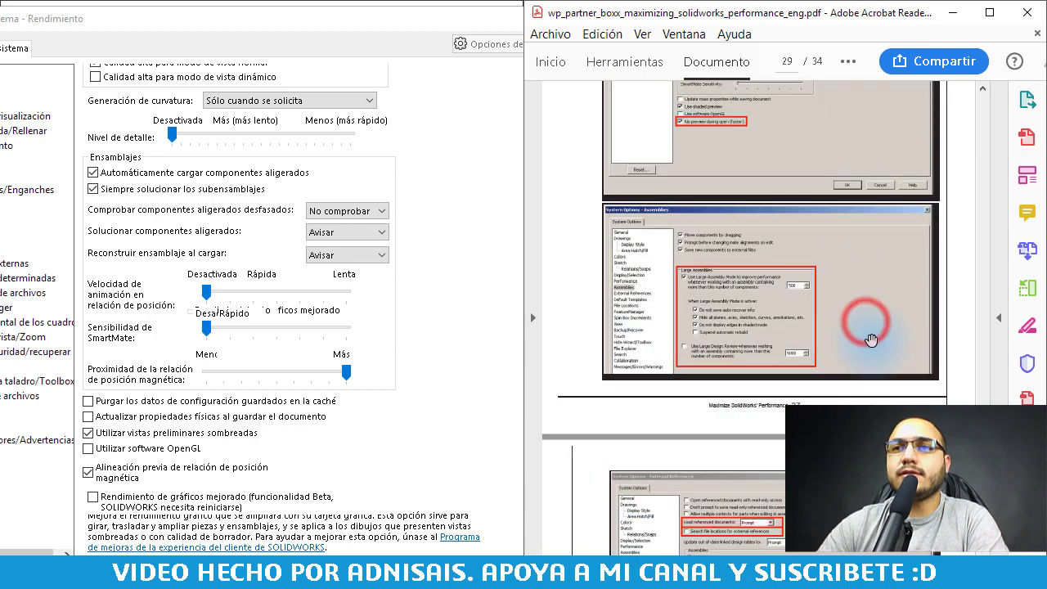
{"action": "scroll", "coordinate": [865, 352], "scroll_direction": "down", "scroll_amount": 2}
Step: Review the Assemblies options page alongside the guide's next page
{"action": "left_click_drag", "start_coordinate": [199, 23], "coordinate": [297, 23]}
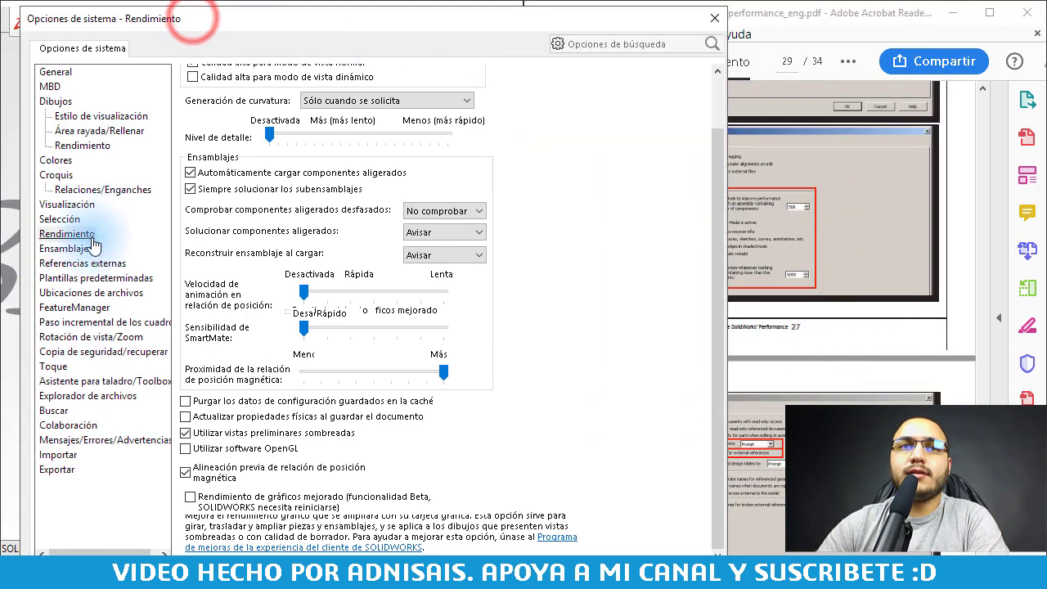
{"action": "left_click", "coordinate": [66, 248]}
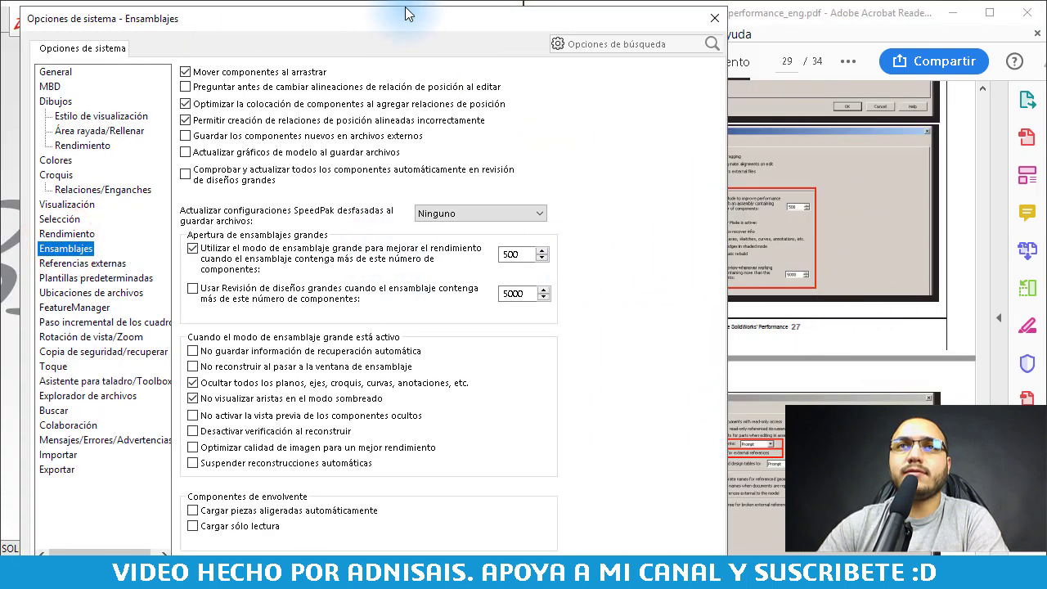
{"action": "left_click_drag", "start_coordinate": [428, 20], "coordinate": [387, 20]}
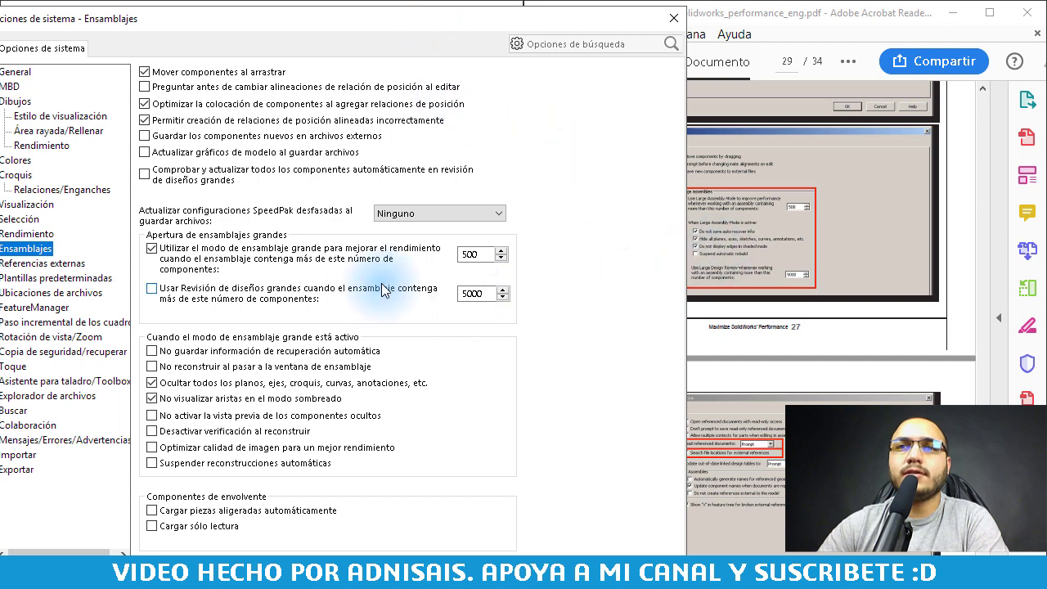
{"action": "left_click", "coordinate": [769, 239]}
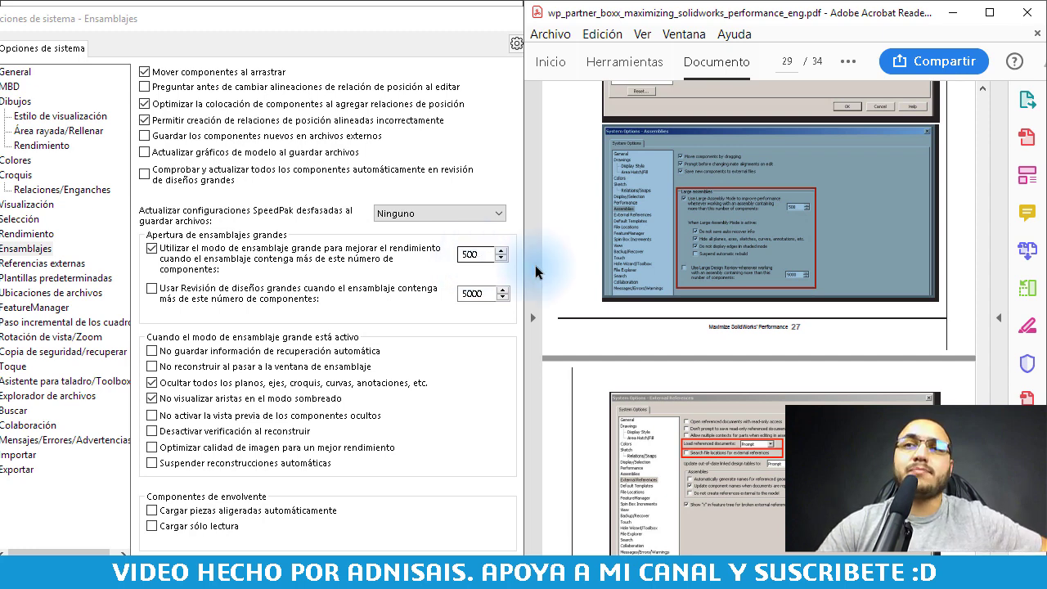
{"action": "left_click", "coordinate": [702, 284]}
{"action": "scroll", "coordinate": [668, 285], "scroll_direction": "down", "scroll_amount": 4}
{"action": "scroll", "coordinate": [668, 285], "scroll_direction": "down", "scroll_amount": 1}
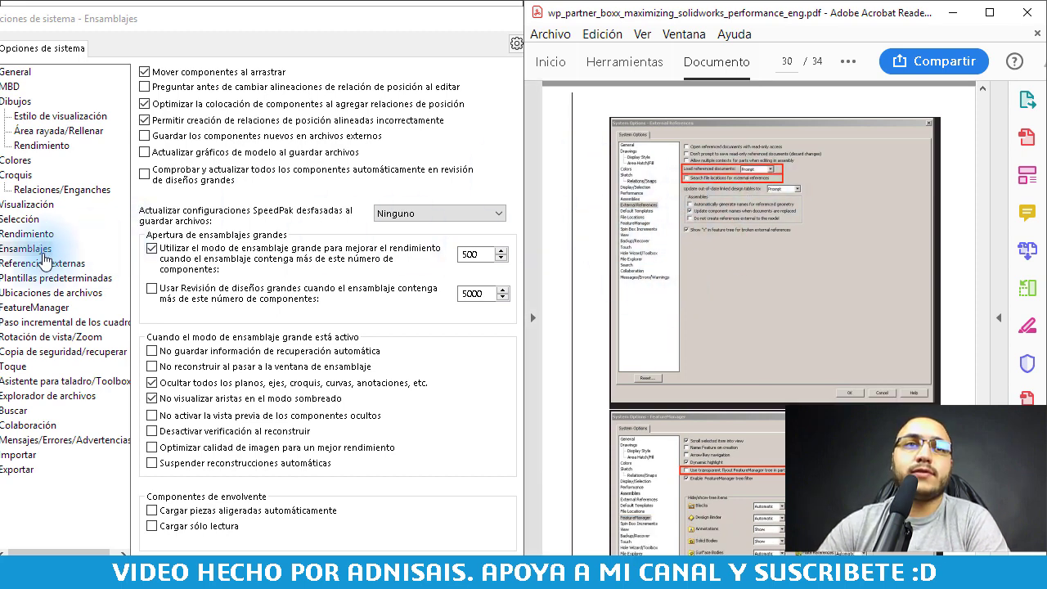
Step: Under External References, set Load referenced documents to Ninguno, then show the FeatureManager options
{"action": "left_click", "coordinate": [29, 262]}
{"action": "left_click", "coordinate": [350, 130]}
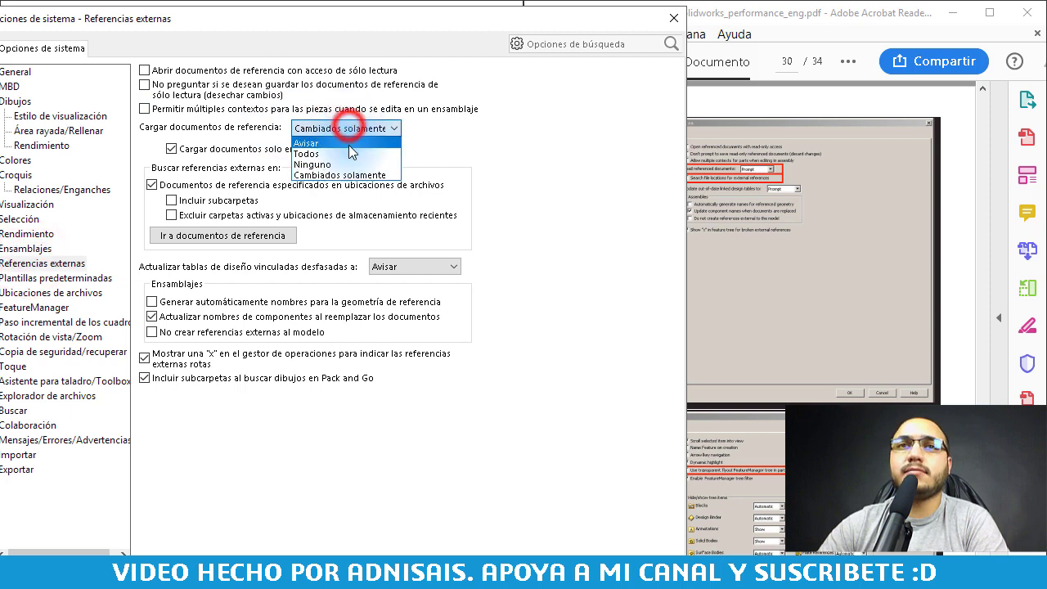
{"action": "left_click", "coordinate": [345, 144]}
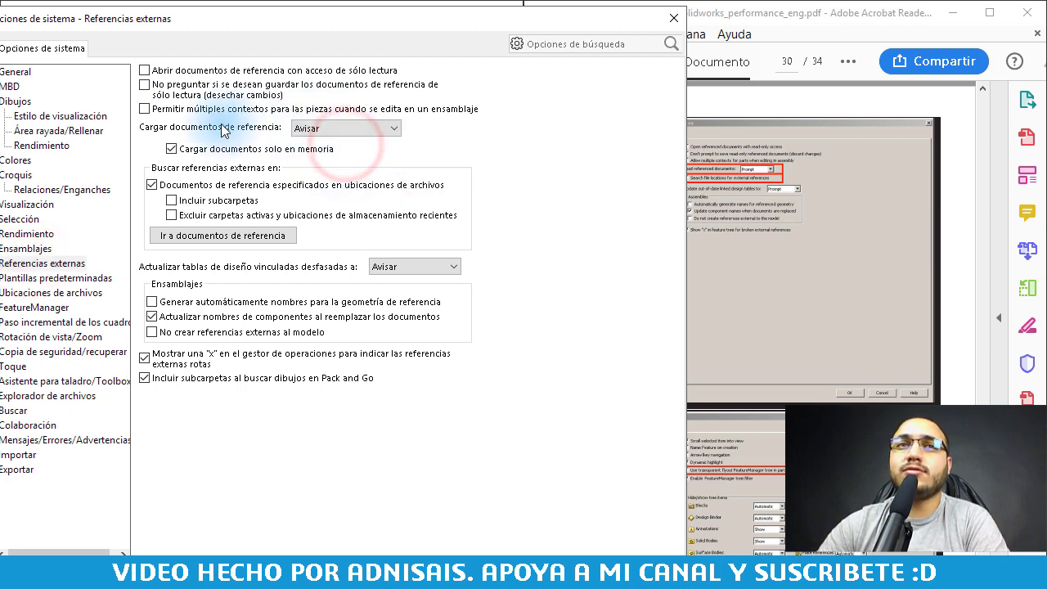
{"action": "left_click", "coordinate": [350, 128]}
{"action": "left_click", "coordinate": [345, 165]}
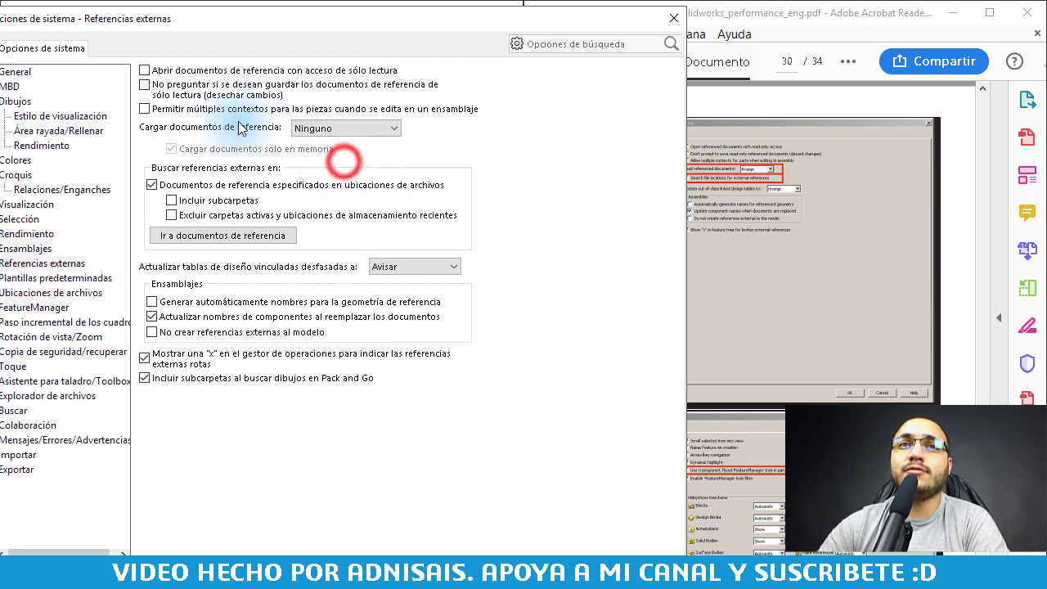
{"action": "left_click", "coordinate": [781, 213]}
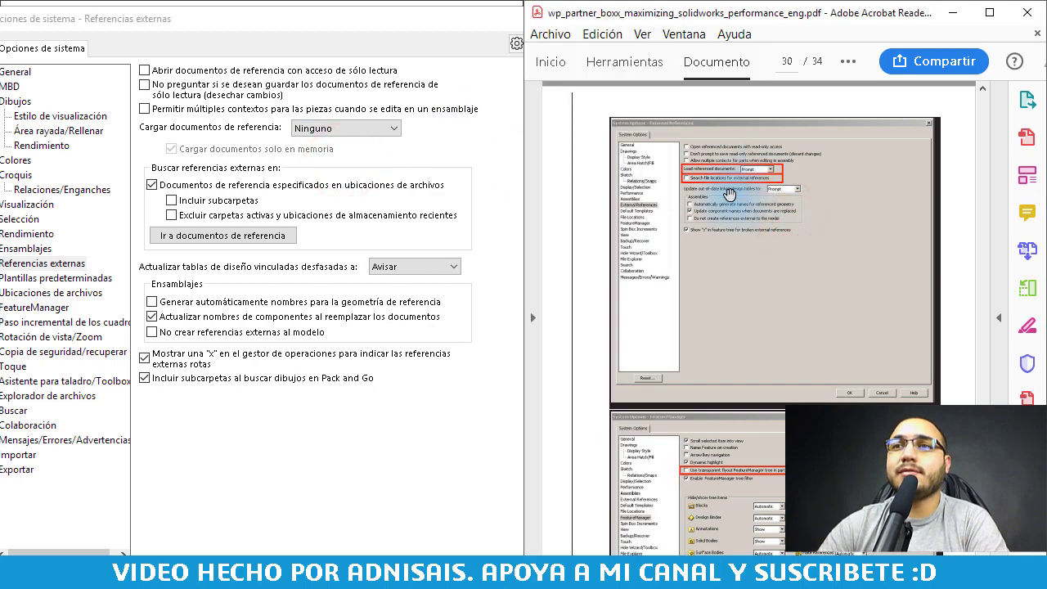
{"action": "left_click", "coordinate": [632, 204]}
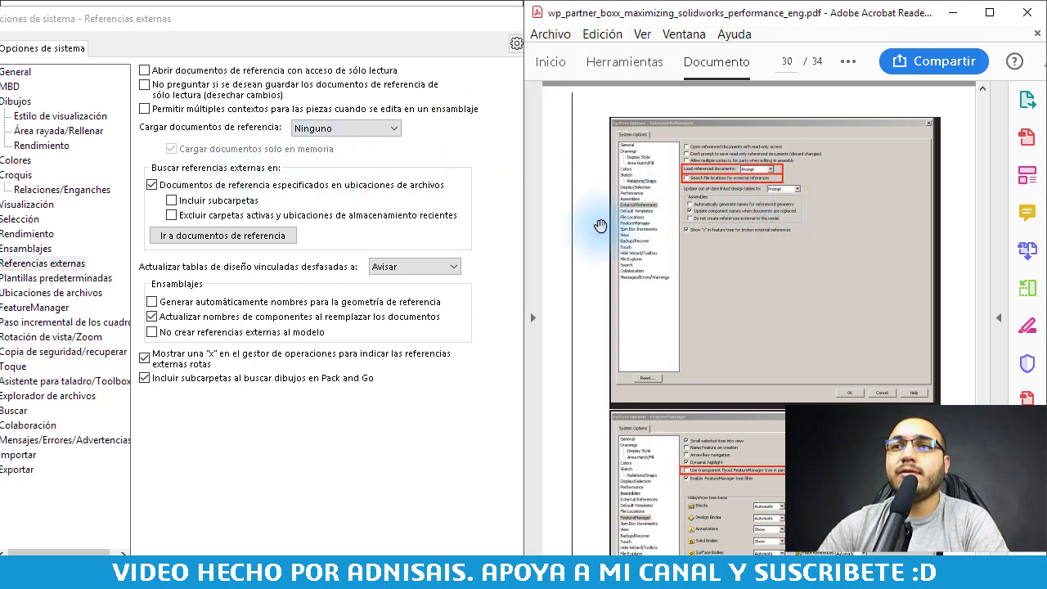
{"action": "scroll", "coordinate": [760, 234], "scroll_direction": "down", "scroll_amount": 5}
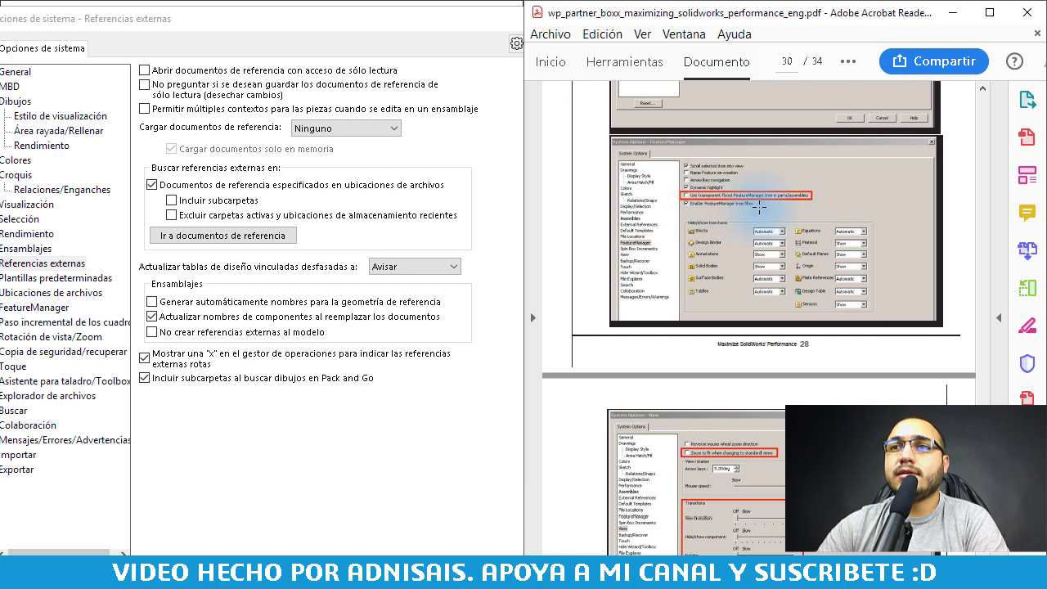
{"action": "left_click", "coordinate": [29, 310]}
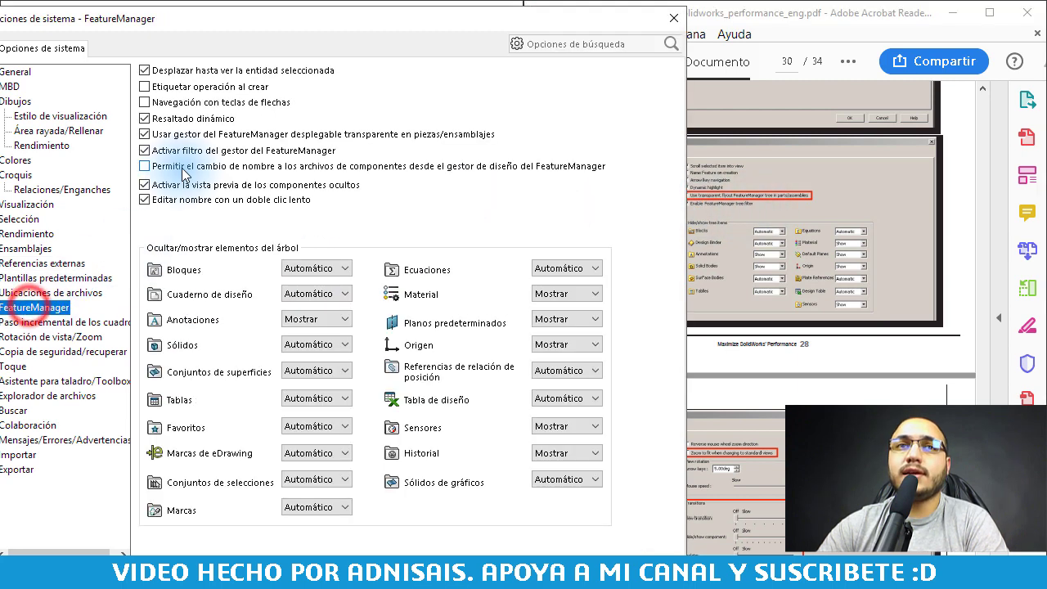
Step: Turn off the transparent flyout FeatureManager option
{"action": "left_click", "coordinate": [872, 216]}
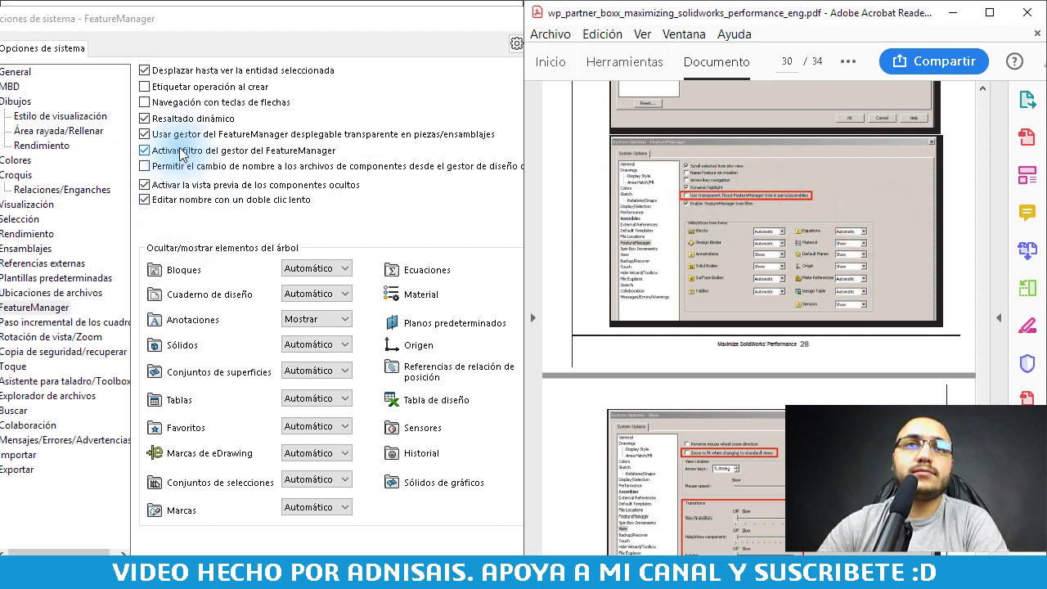
{"action": "left_click", "coordinate": [145, 134]}
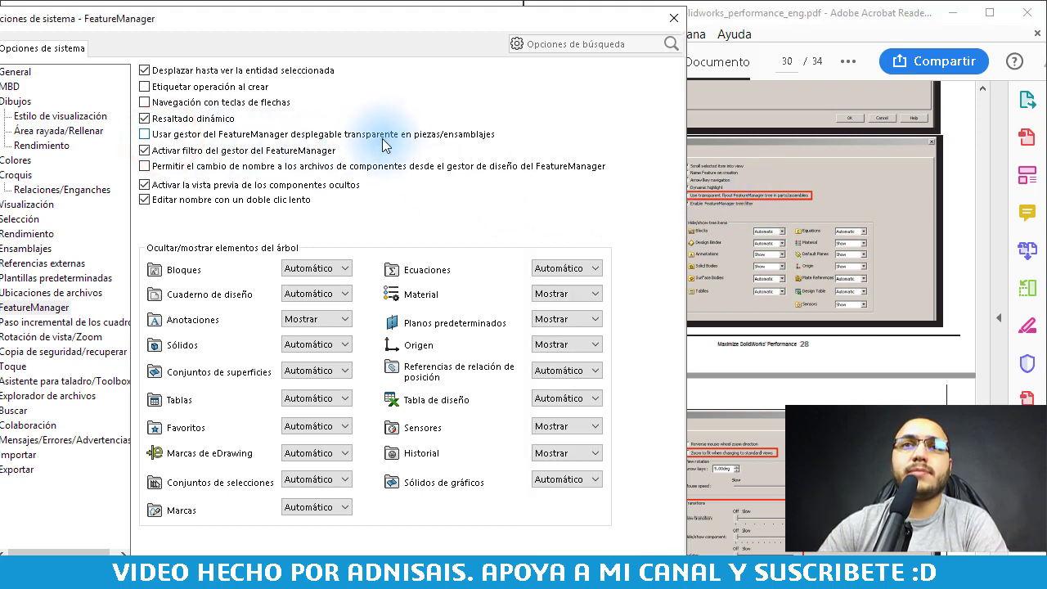
{"action": "left_click", "coordinate": [794, 234]}
{"action": "scroll", "coordinate": [794, 234], "scroll_direction": "down", "scroll_amount": 3}
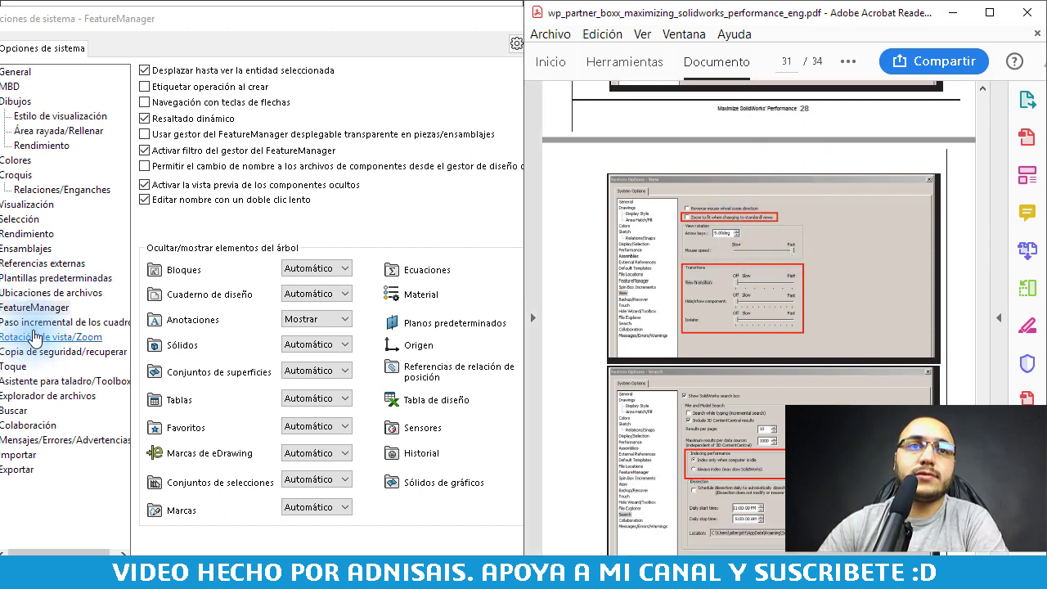
Step: In View Rotation/Zoom, disable zoom to fit on standard views and set all transitions to Off
{"action": "left_click", "coordinate": [54, 338]}
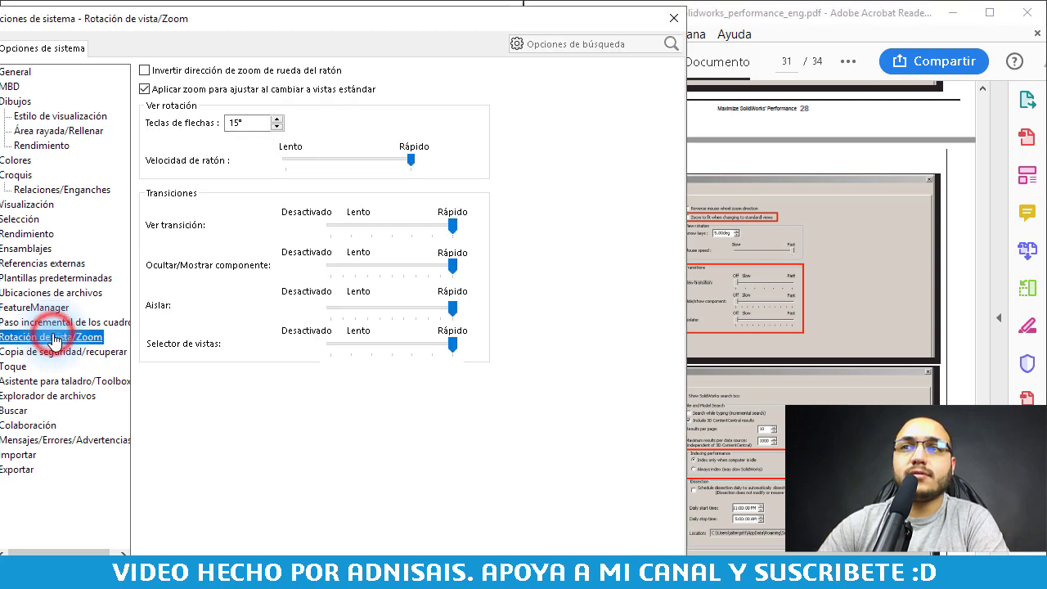
{"action": "left_click", "coordinate": [742, 234]}
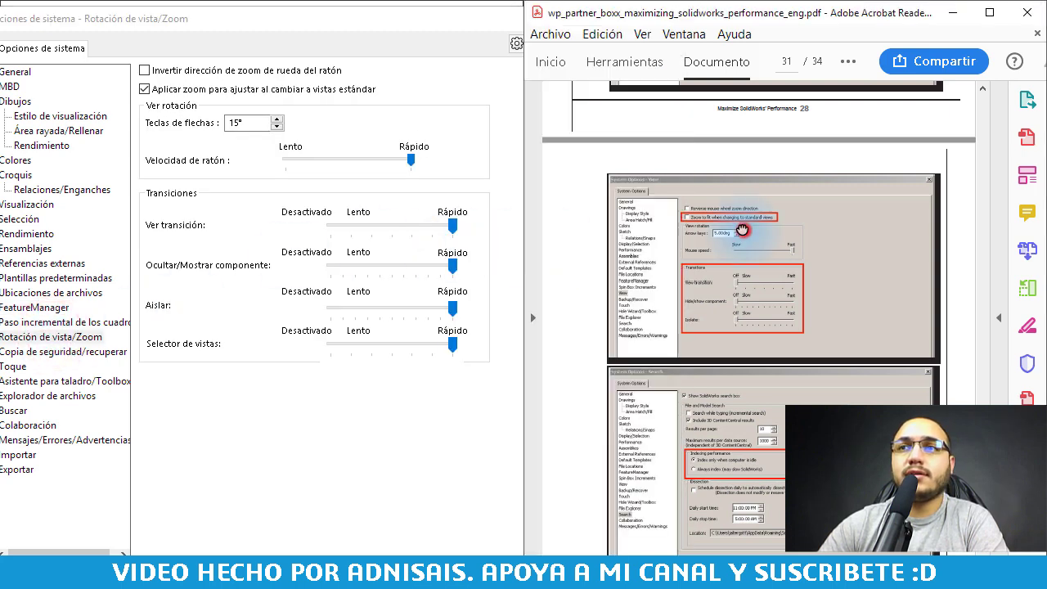
{"action": "left_click", "coordinate": [187, 89]}
{"action": "left_click", "coordinate": [814, 245]}
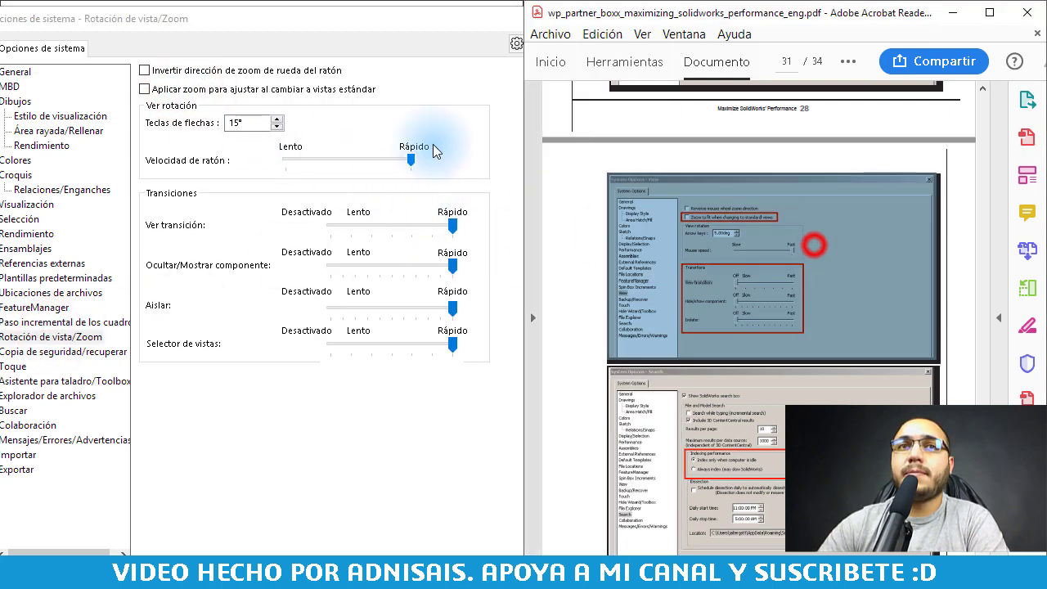
{"action": "left_click_drag", "start_coordinate": [452, 224], "coordinate": [330, 224]}
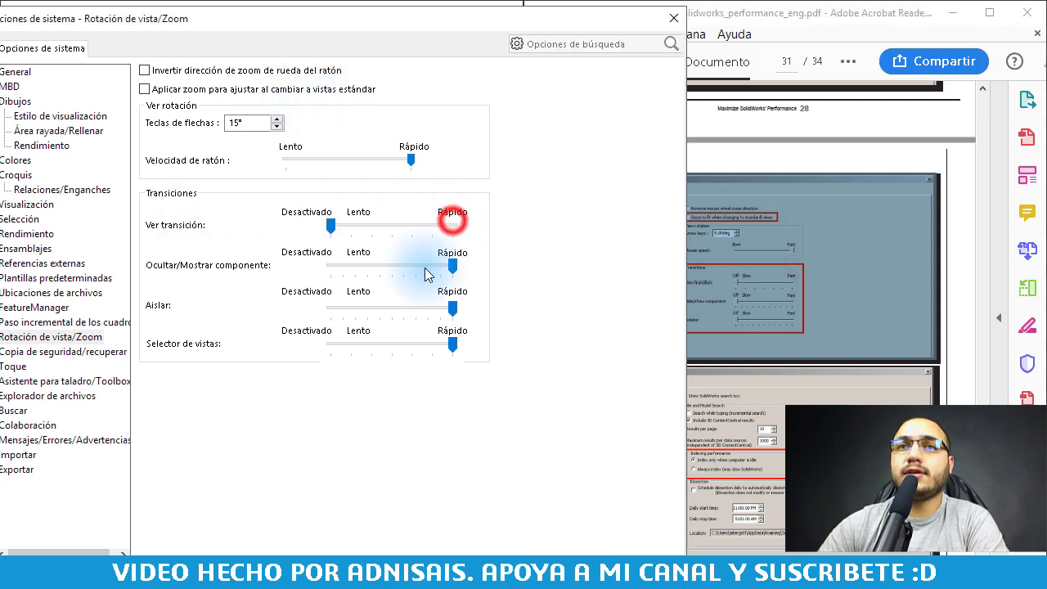
{"action": "left_click_drag", "start_coordinate": [452, 267], "coordinate": [330, 267]}
{"action": "left_click_drag", "start_coordinate": [452, 308], "coordinate": [206, 308]}
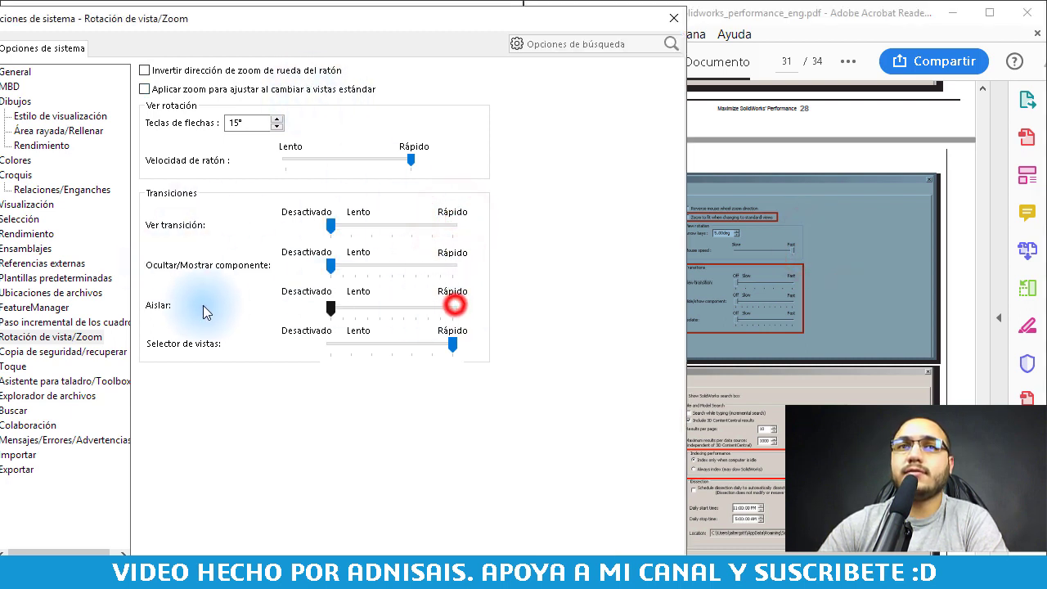
{"action": "left_click_drag", "start_coordinate": [452, 345], "coordinate": [331, 344]}
Step: Bring up the Search options page
{"action": "left_click", "coordinate": [759, 298]}
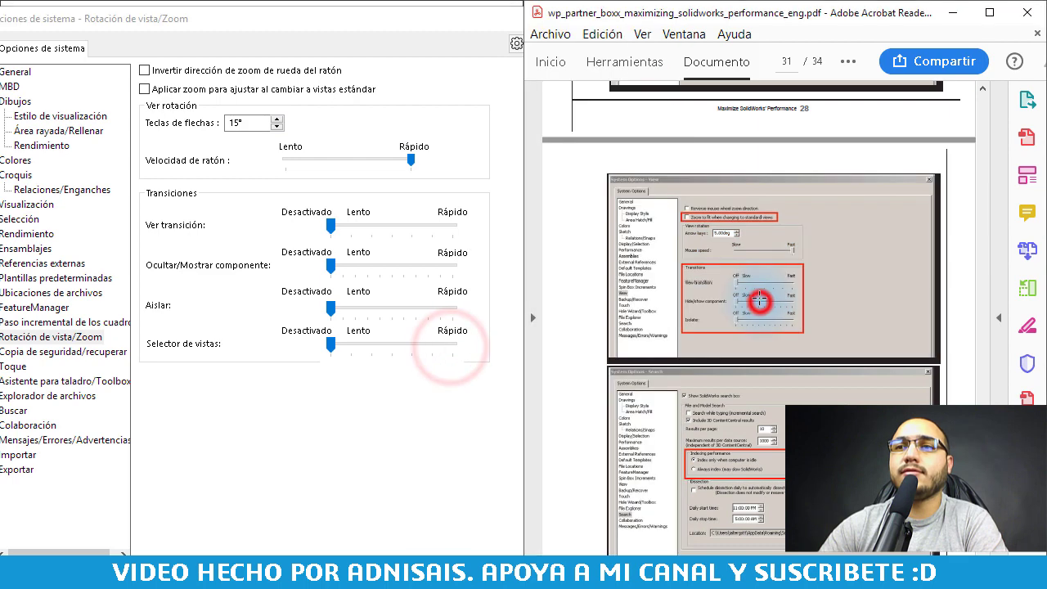
{"action": "scroll", "coordinate": [759, 298], "scroll_direction": "down", "scroll_amount": 2}
{"action": "scroll", "coordinate": [759, 298], "scroll_direction": "down", "scroll_amount": 3}
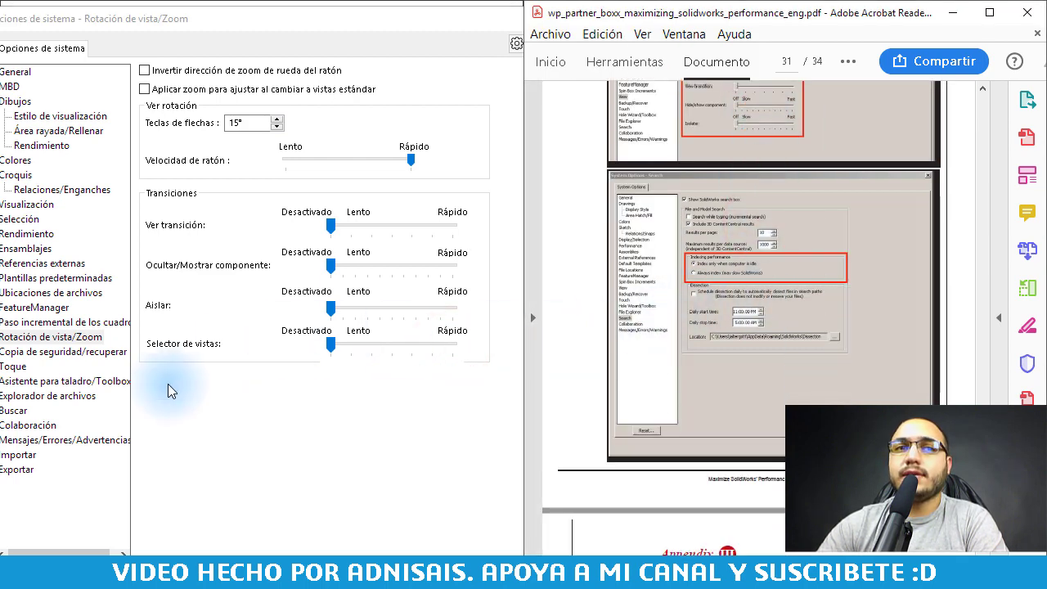
{"action": "left_click", "coordinate": [15, 409]}
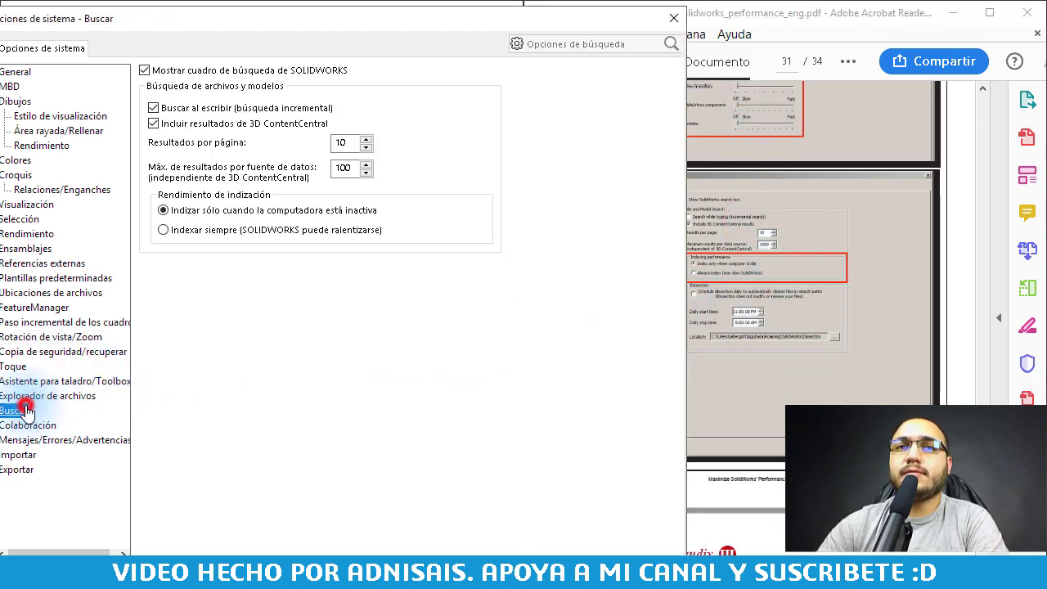
Step: Scroll through the performance guide PDF and minimize it
{"action": "left_click", "coordinate": [814, 293]}
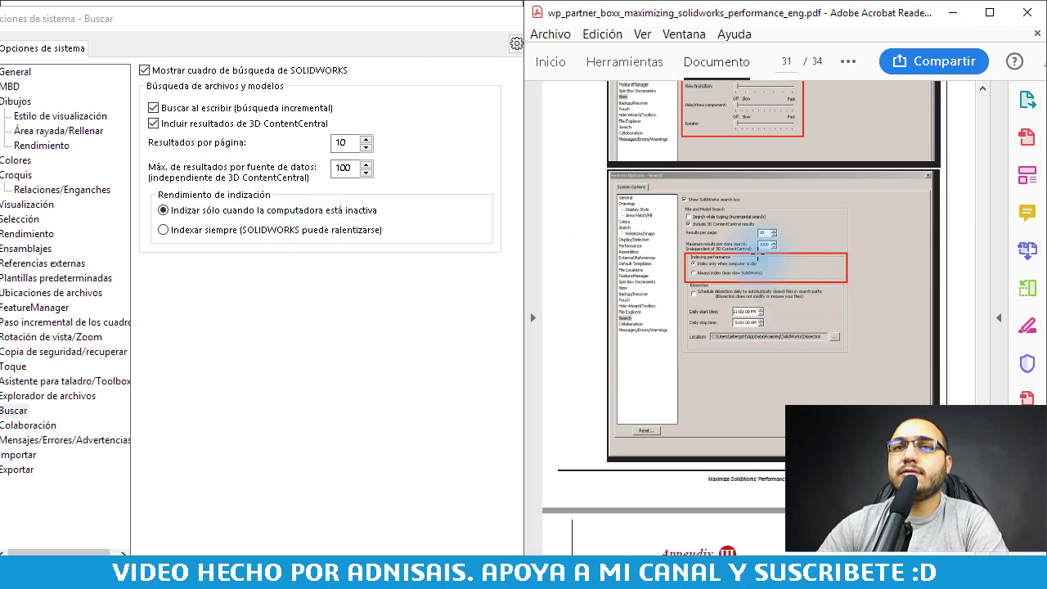
{"action": "scroll", "coordinate": [761, 275], "scroll_direction": "down", "scroll_amount": 6}
{"action": "scroll", "coordinate": [759, 261], "scroll_direction": "down", "scroll_amount": 8}
{"action": "scroll", "coordinate": [758, 261], "scroll_direction": "down", "scroll_amount": 4}
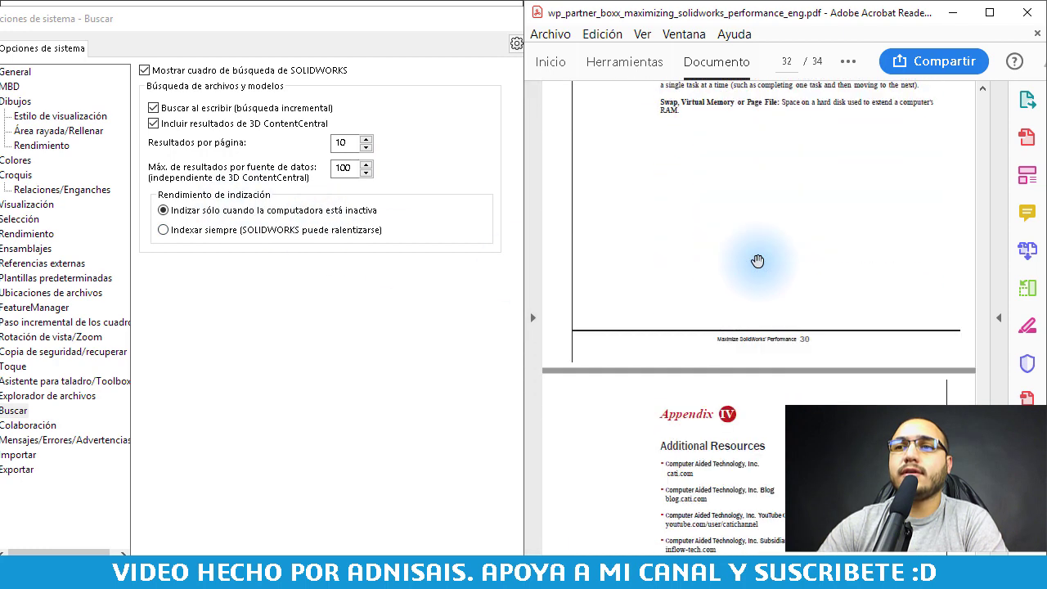
{"action": "left_click", "coordinate": [954, 14]}
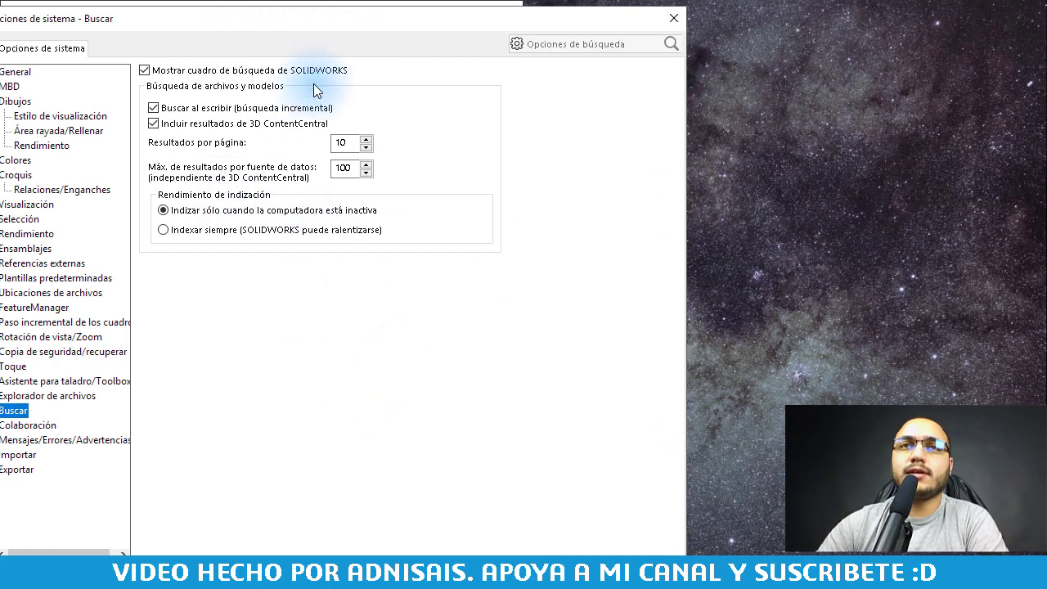
Step: Close System Options and open LDR.SLDASM from the recent documents
{"action": "left_click_drag", "start_coordinate": [405, 25], "coordinate": [444, 22]}
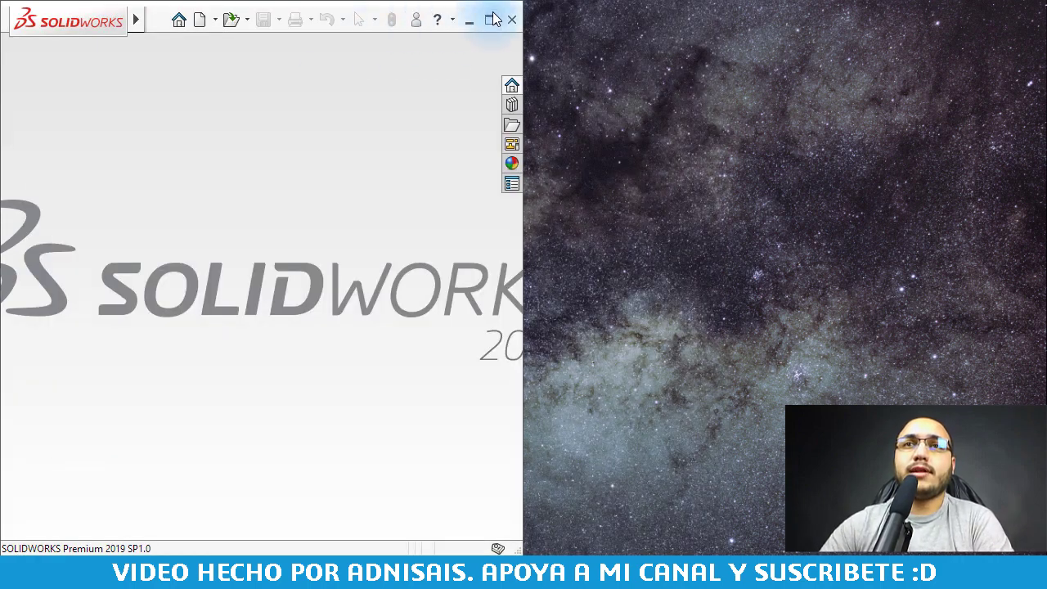
{"action": "left_click", "coordinate": [492, 12]}
{"action": "left_click", "coordinate": [484, 208]}
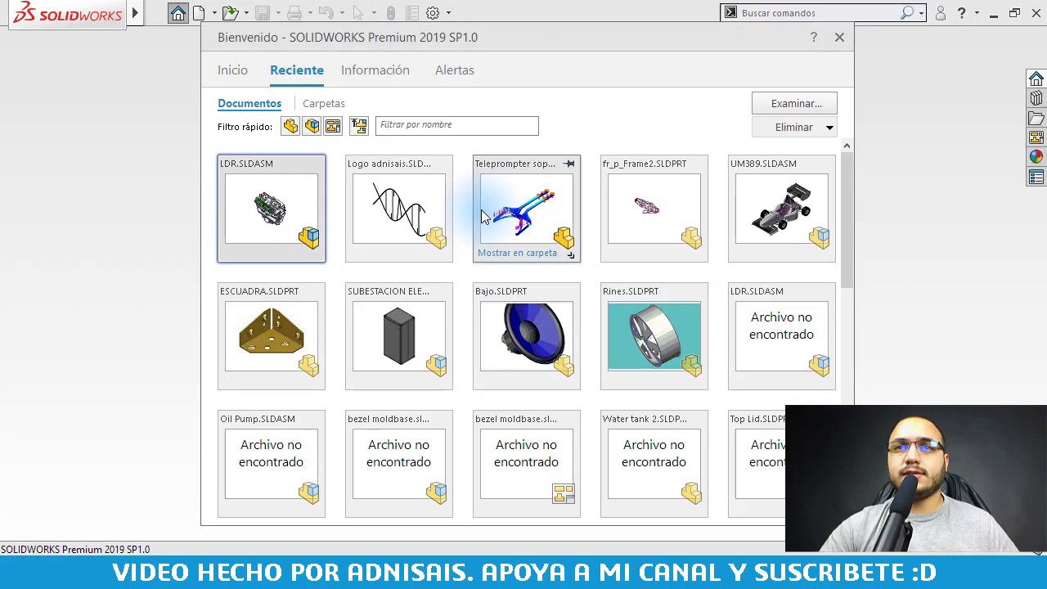
{"action": "left_click", "coordinate": [243, 201]}
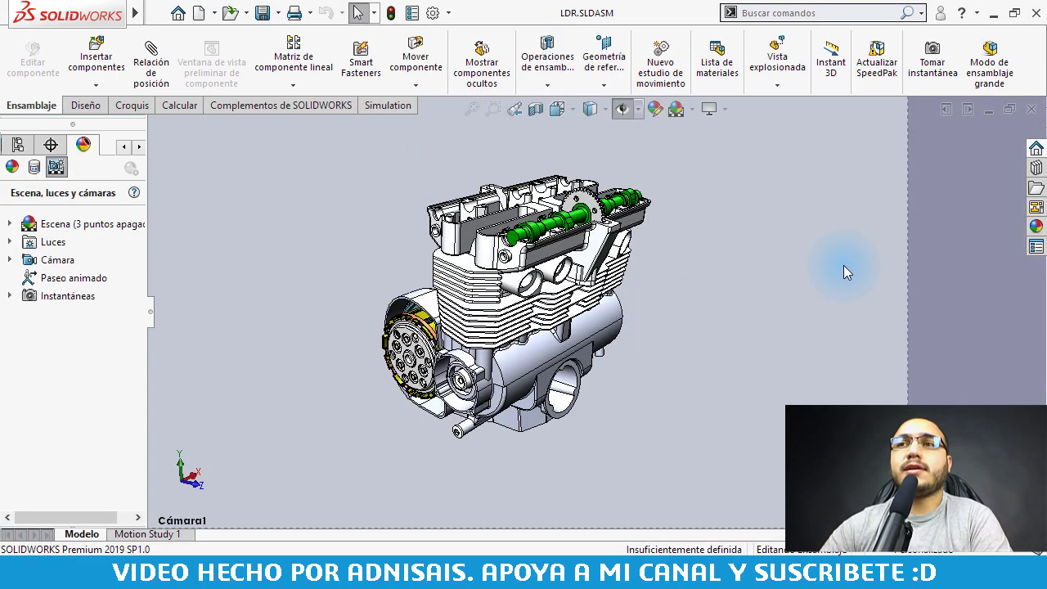
Step: Switch the engine assembly to the camera view and zoom in
{"action": "right_click", "coordinate": [952, 217]}
{"action": "left_click", "coordinate": [908, 379]}
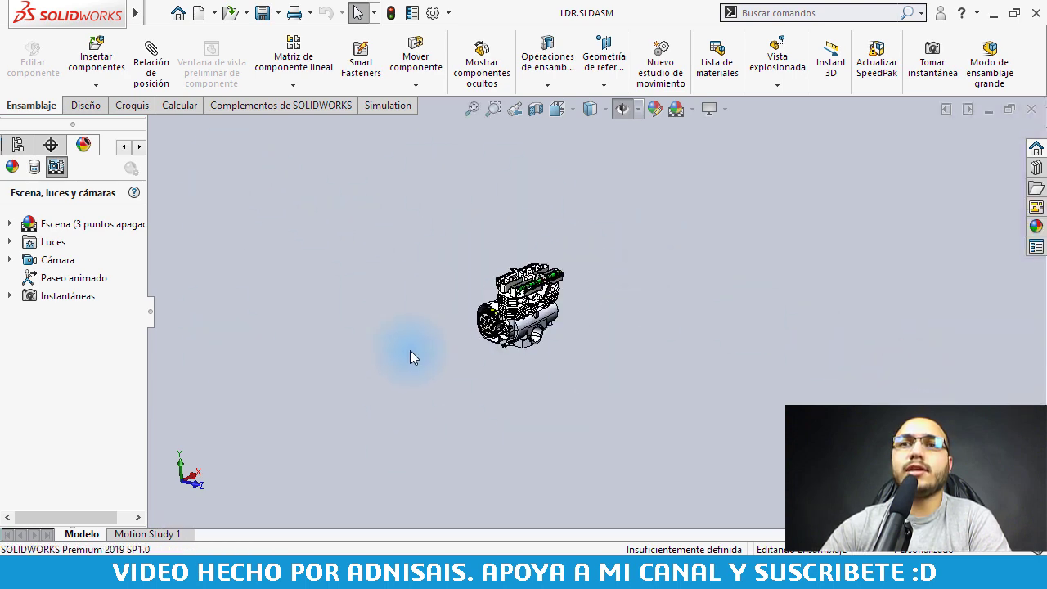
{"action": "scroll", "coordinate": [410, 350], "scroll_direction": "down", "scroll_amount": 2}
{"action": "scroll", "coordinate": [488, 178], "scroll_direction": "down", "scroll_amount": 3}
{"action": "scroll", "coordinate": [460, 235], "scroll_direction": "down", "scroll_amount": 3}
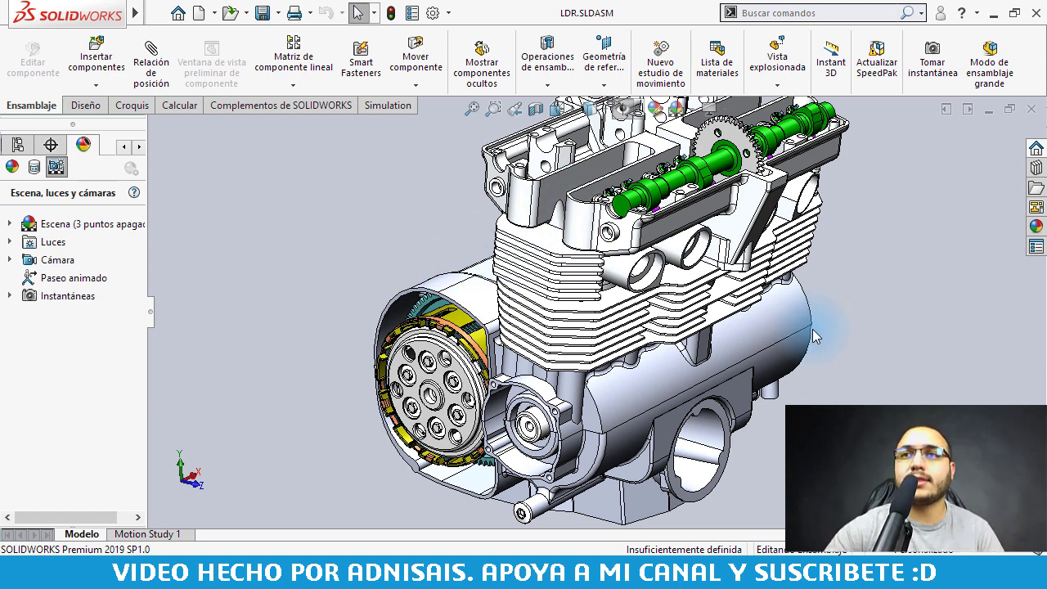
{"action": "scroll", "coordinate": [638, 294], "scroll_direction": "down", "scroll_amount": 2}
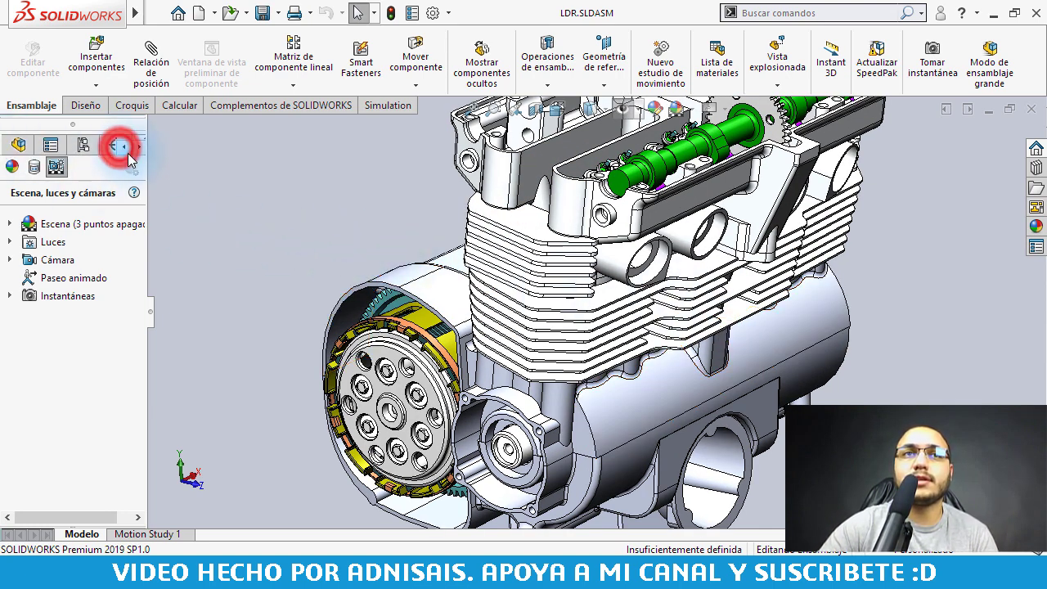
Step: Show the FeatureManager design tree in a narrower side panel
{"action": "left_click", "coordinate": [120, 147]}
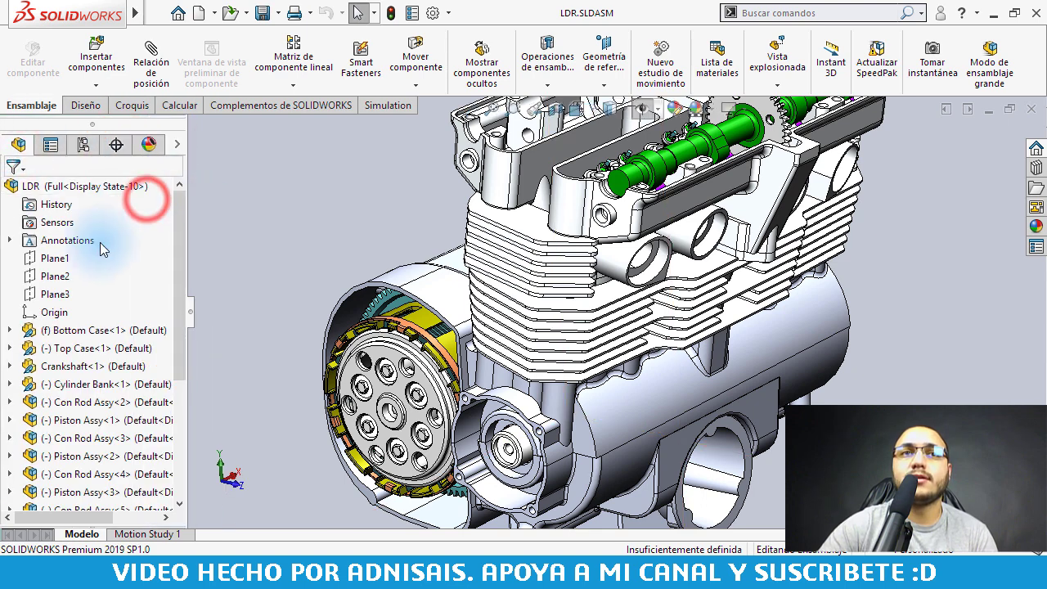
{"action": "left_click", "coordinate": [187, 199]}
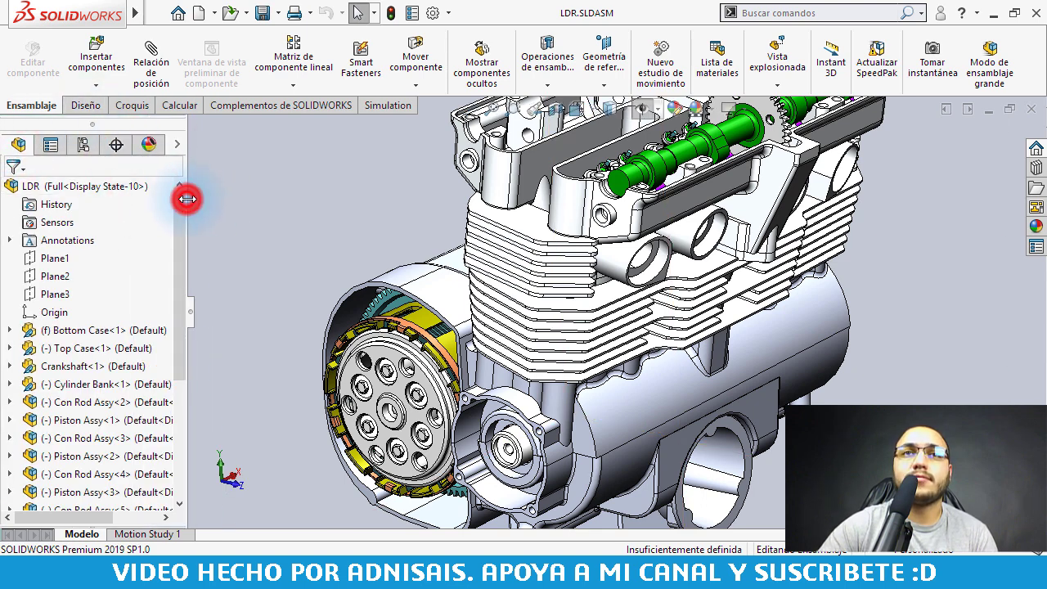
{"action": "mouse_move", "coordinate": [189, 202]}
{"action": "left_mouse_down"}
{"action": "mouse_move", "coordinate": [137, 208]}
{"action": "mouse_move", "coordinate": [138, 221]}
{"action": "left_mouse_up"}
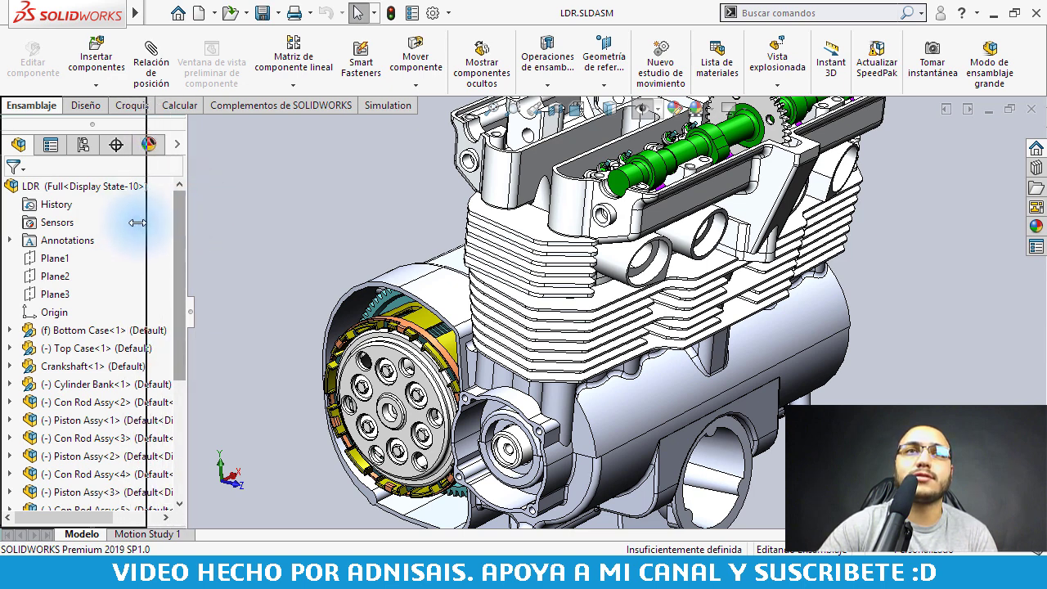
{"action": "left_click_drag", "start_coordinate": [137, 223], "coordinate": [138, 224]}
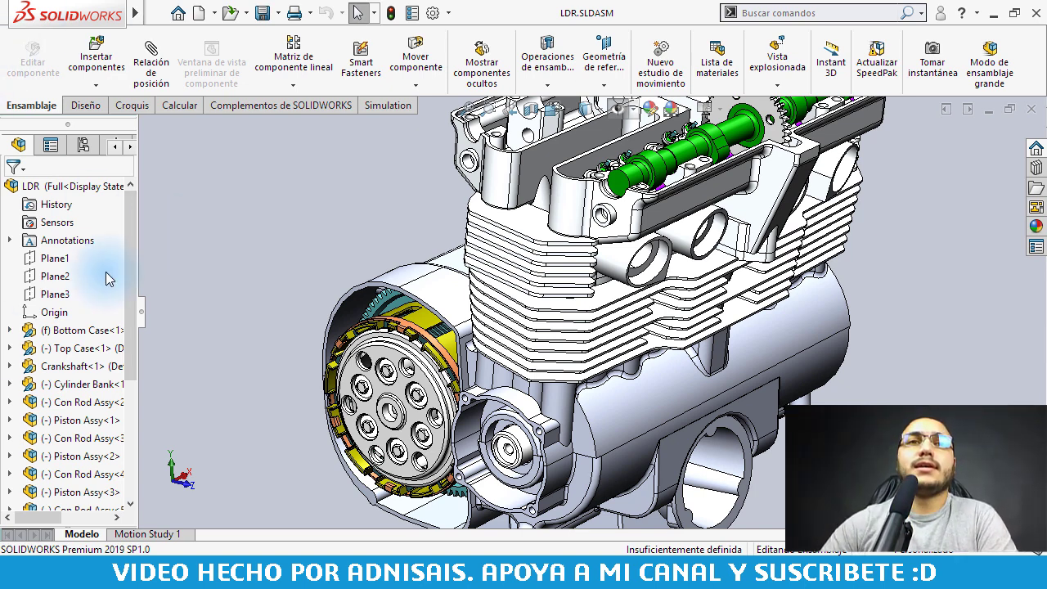
{"action": "left_click_drag", "start_coordinate": [136, 251], "coordinate": [130, 251]}
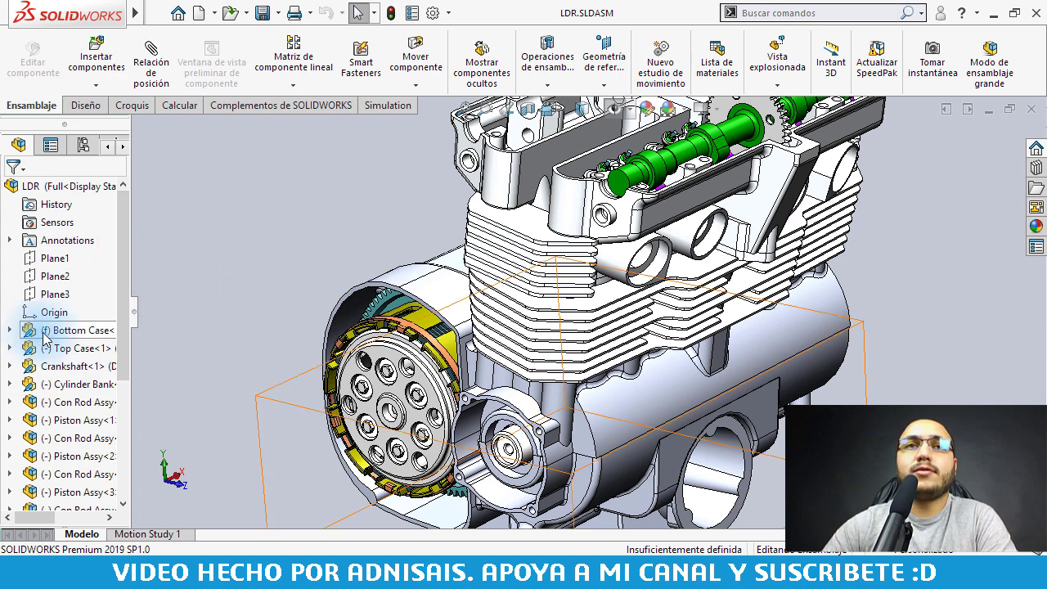
{"action": "left_click", "coordinate": [71, 335]}
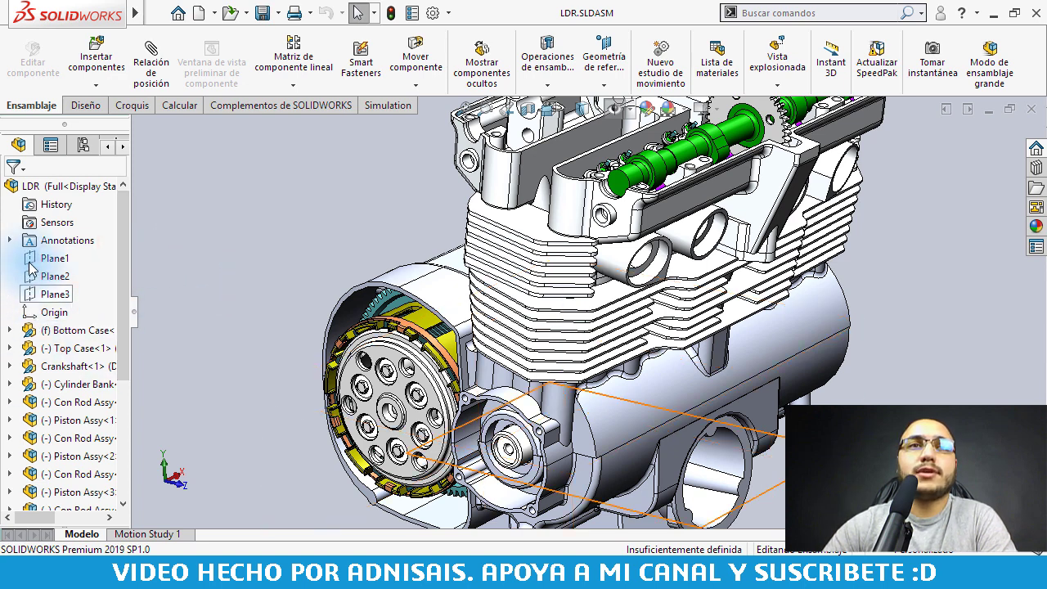
{"action": "left_click", "coordinate": [247, 215]}
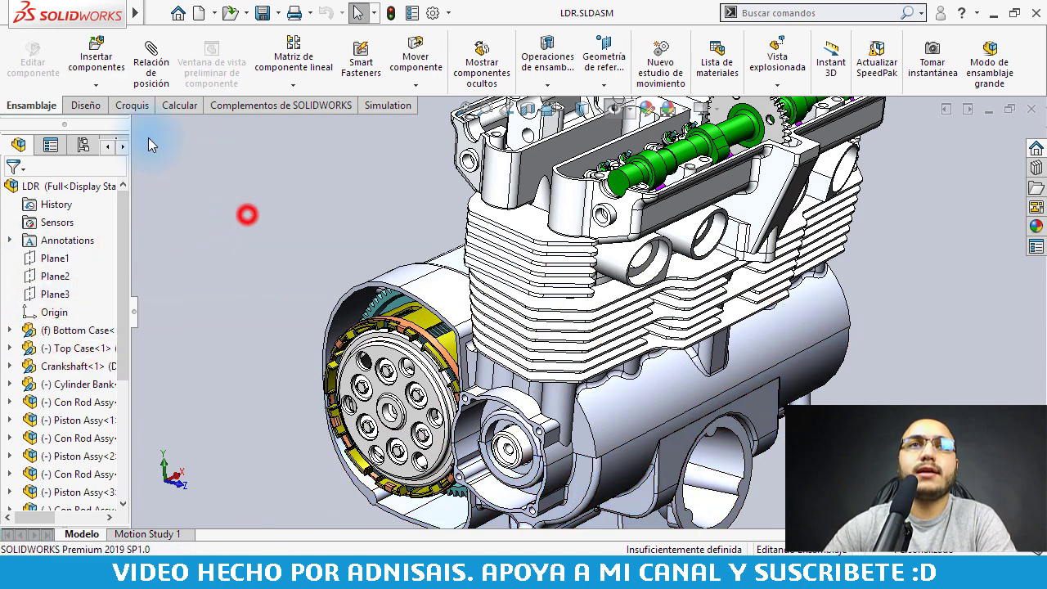
Step: Start a sketch on Plane1 and draw a rectangle left of the engine
{"action": "left_click", "coordinate": [54, 257]}
{"action": "left_click", "coordinate": [70, 237]}
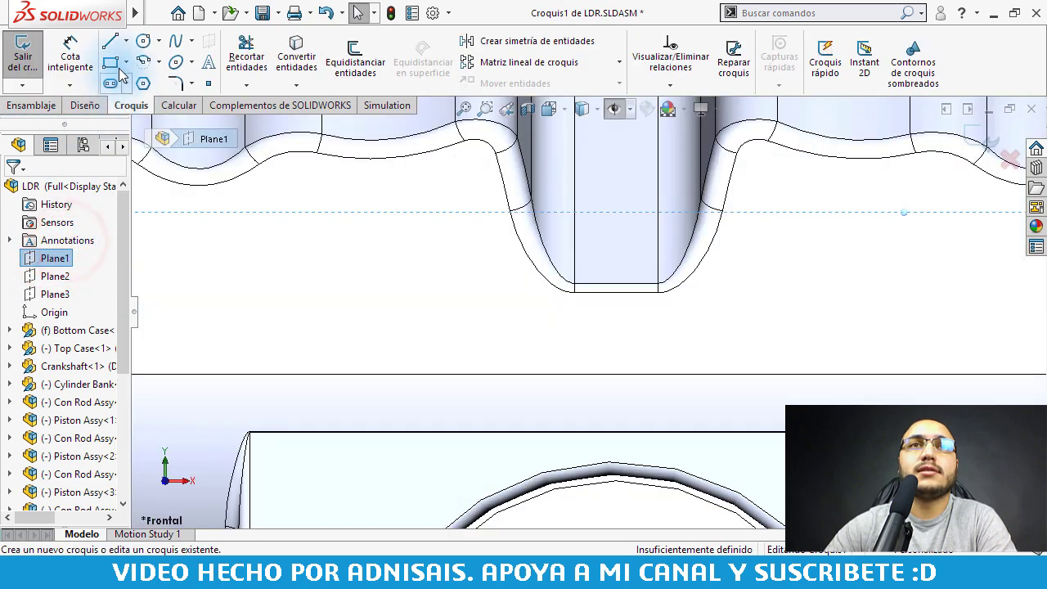
{"action": "left_click", "coordinate": [112, 63]}
{"action": "left_click", "coordinate": [626, 315]}
{"action": "scroll", "coordinate": [626, 315], "scroll_direction": "up", "scroll_amount": 3}
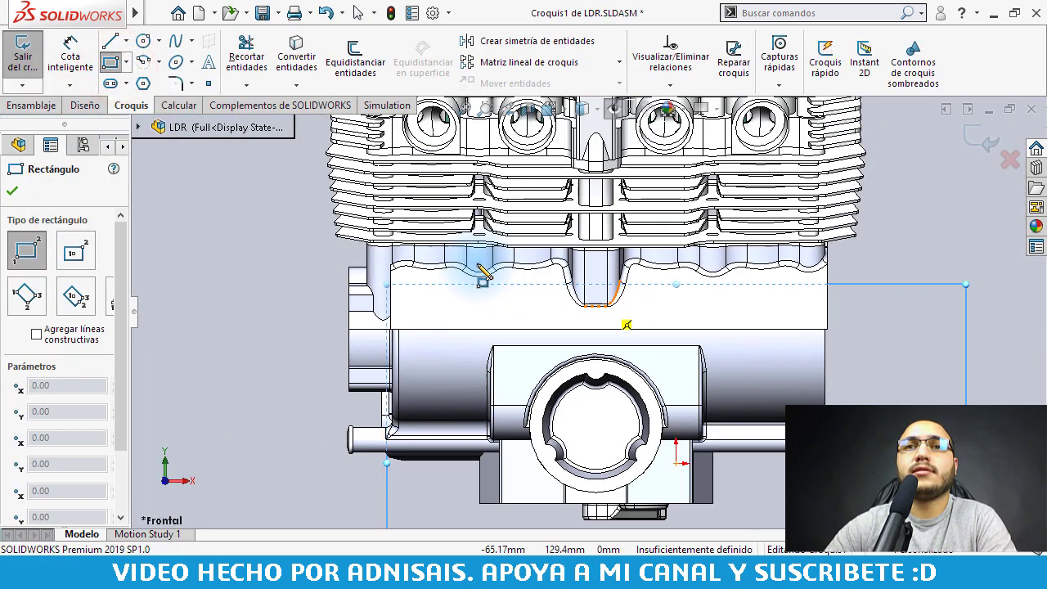
{"action": "left_click", "coordinate": [479, 280]}
{"action": "left_click", "coordinate": [361, 331]}
{"action": "left_click", "coordinate": [12, 190]}
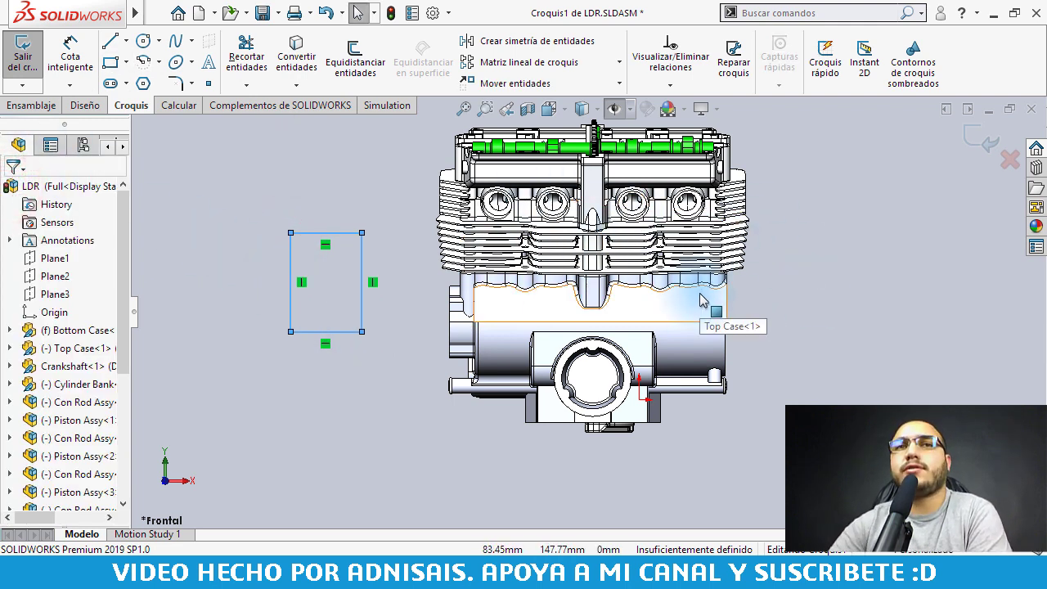
{"action": "left_click", "coordinate": [36, 107]}
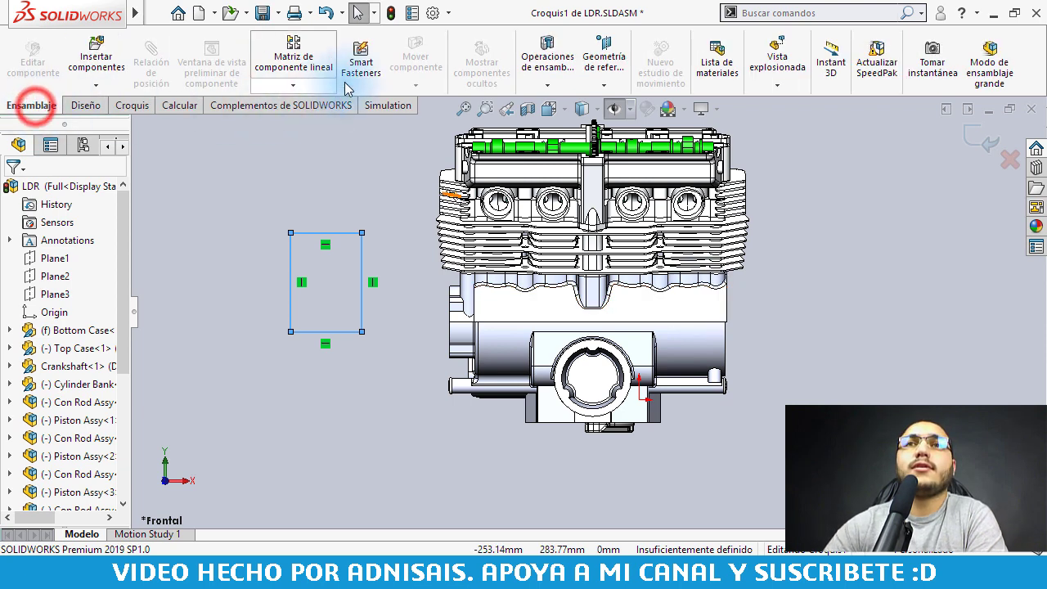
{"action": "left_click", "coordinate": [548, 58]}
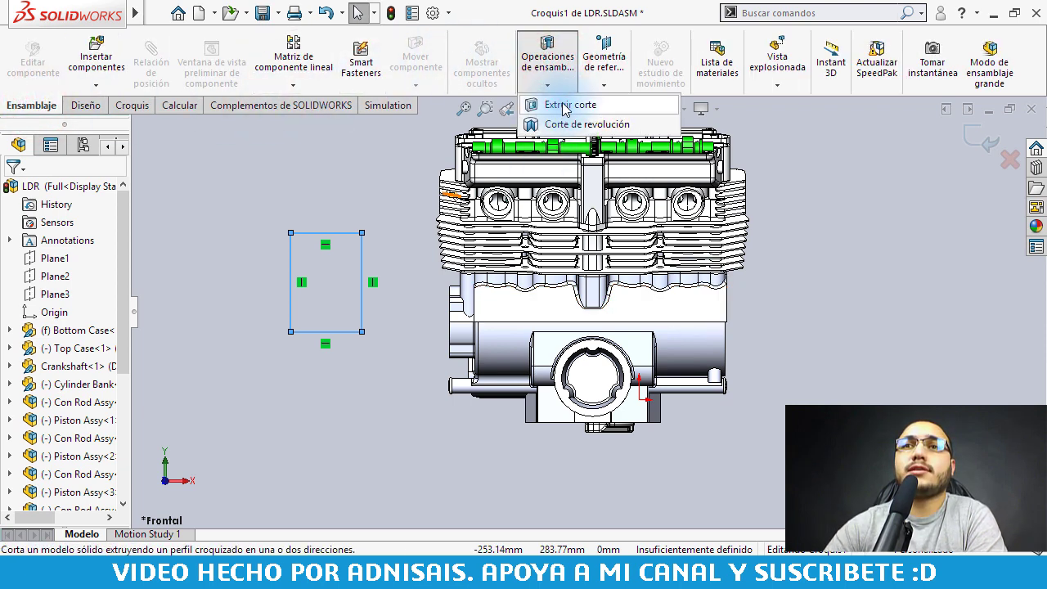
{"action": "left_click", "coordinate": [565, 106]}
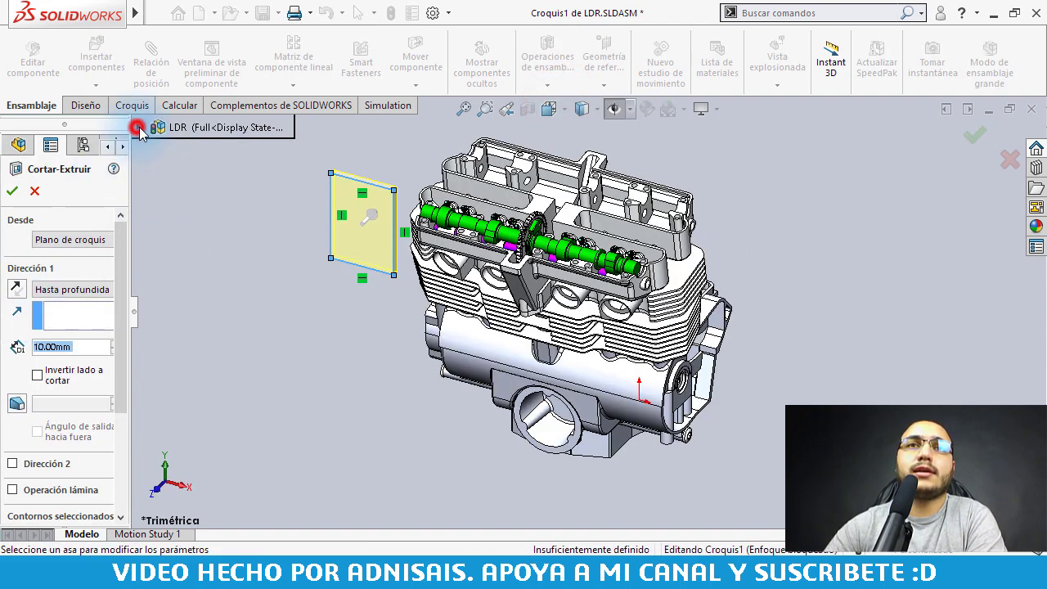
{"action": "left_click", "coordinate": [137, 127]}
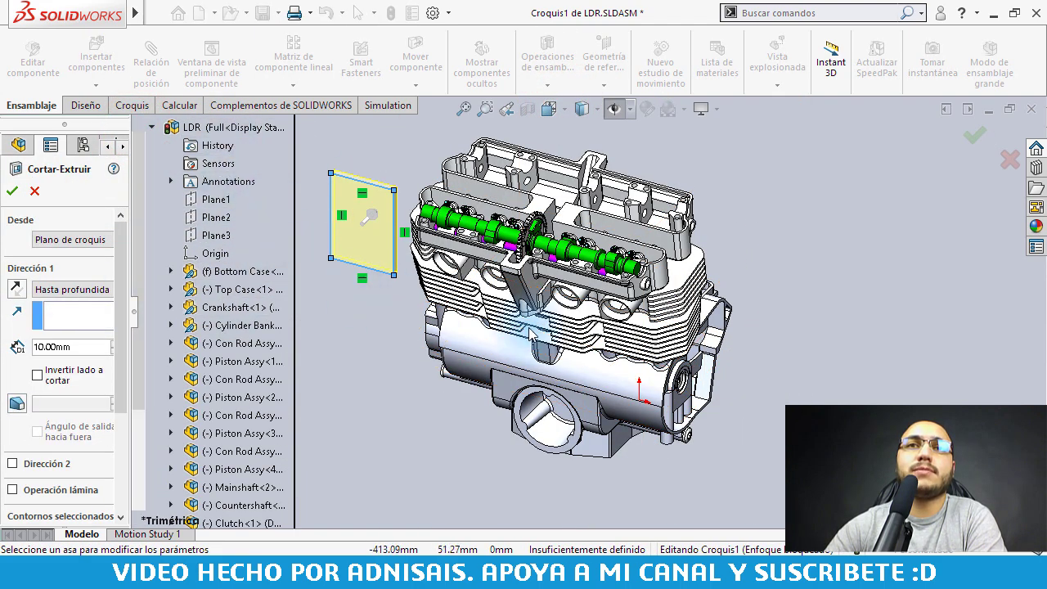
{"action": "scroll", "coordinate": [531, 334], "scroll_direction": "up", "scroll_amount": 2}
{"action": "mouse_move", "coordinate": [552, 311]}
{"action": "middle_mouse_down"}
{"action": "mouse_move", "coordinate": [619, 311]}
{"action": "mouse_move", "coordinate": [479, 315]}
{"action": "mouse_move", "coordinate": [263, 272]}
{"action": "middle_mouse_up"}
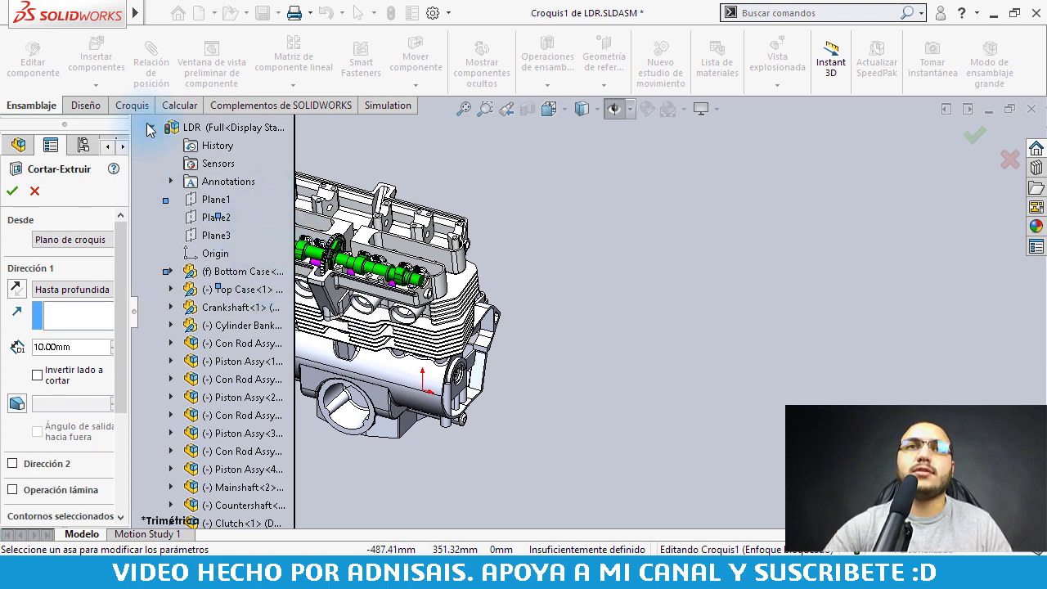
{"action": "left_click", "coordinate": [150, 128]}
{"action": "left_click", "coordinate": [150, 128]}
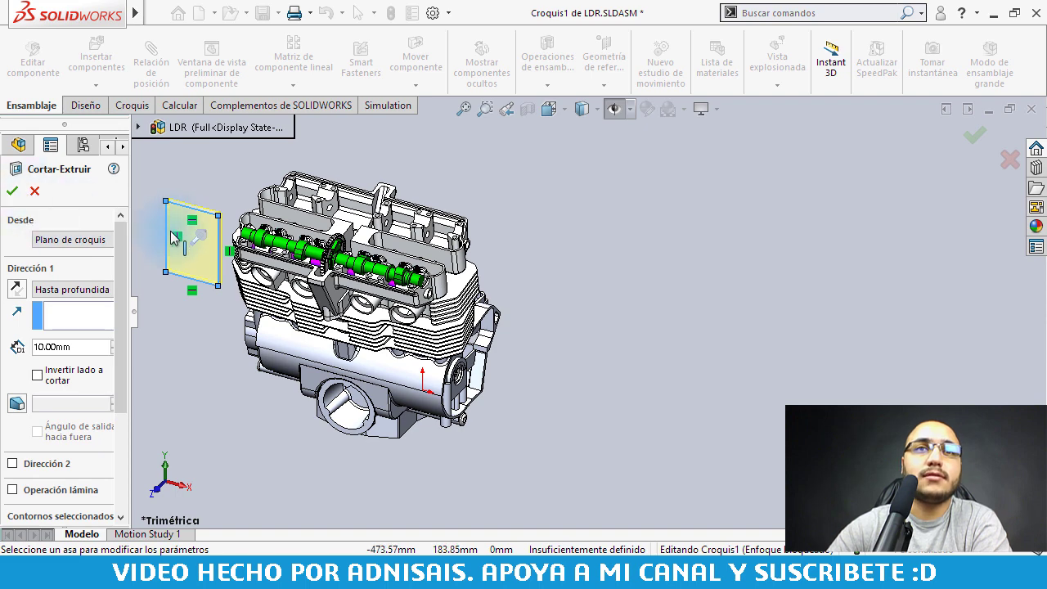
{"action": "scroll", "coordinate": [164, 233], "scroll_direction": "down", "scroll_amount": 2}
{"action": "scroll", "coordinate": [230, 245], "scroll_direction": "down", "scroll_amount": 2}
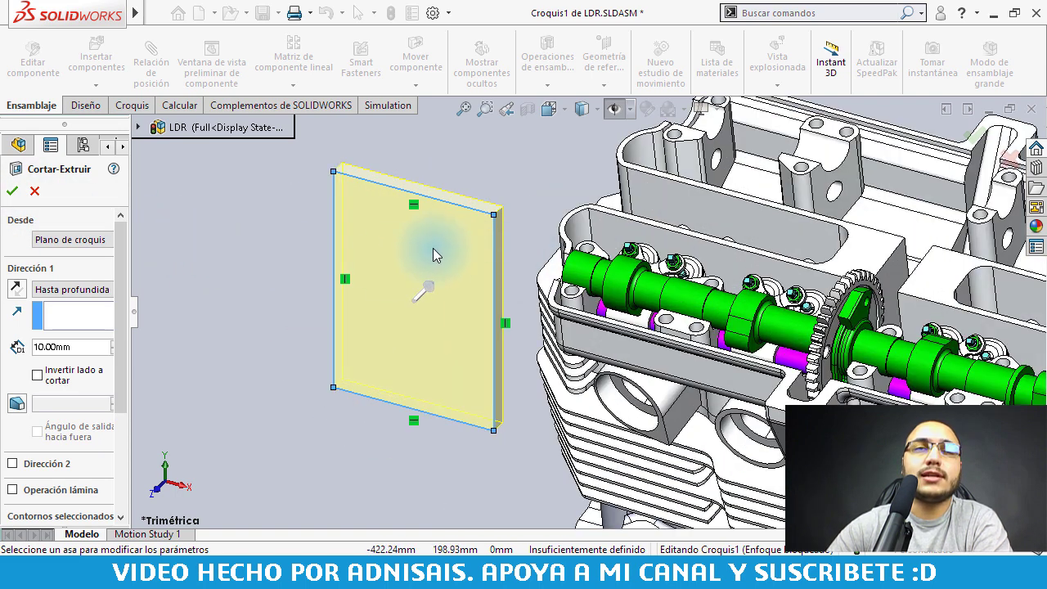
{"action": "left_click", "coordinate": [335, 274]}
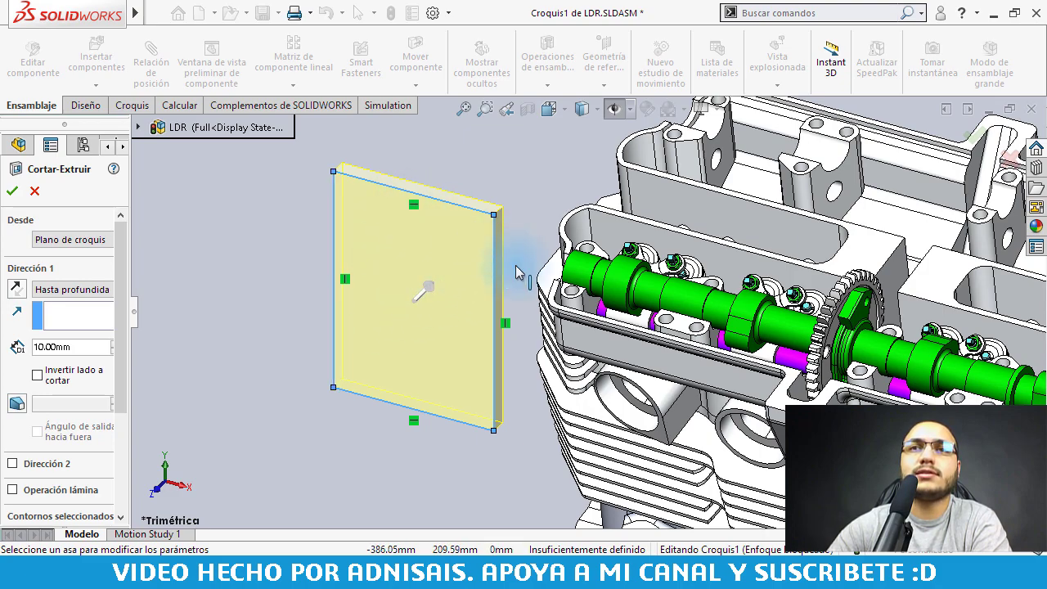
{"action": "mouse_move", "coordinate": [668, 320]}
{"action": "middle_mouse_down"}
{"action": "mouse_move", "coordinate": [484, 342]}
{"action": "mouse_move", "coordinate": [427, 300]}
{"action": "mouse_move", "coordinate": [474, 264]}
{"action": "mouse_move", "coordinate": [510, 275]}
{"action": "middle_mouse_up"}
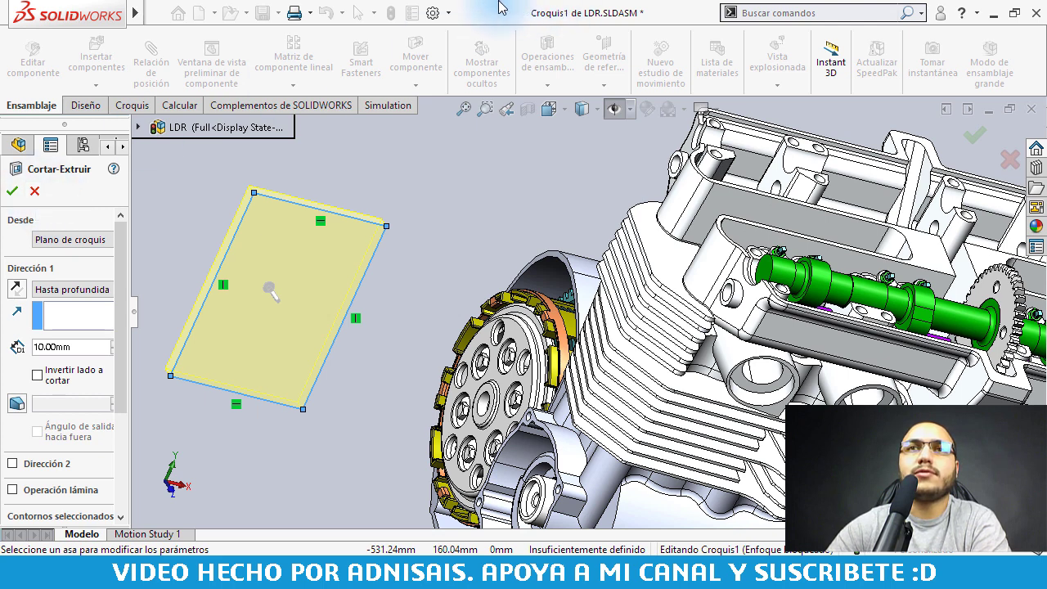
Step: Cancel the Cut-Extrude and uncheck 'Calidad alta para modo de vista normal' under Rendimiento
{"action": "left_click", "coordinate": [431, 13]}
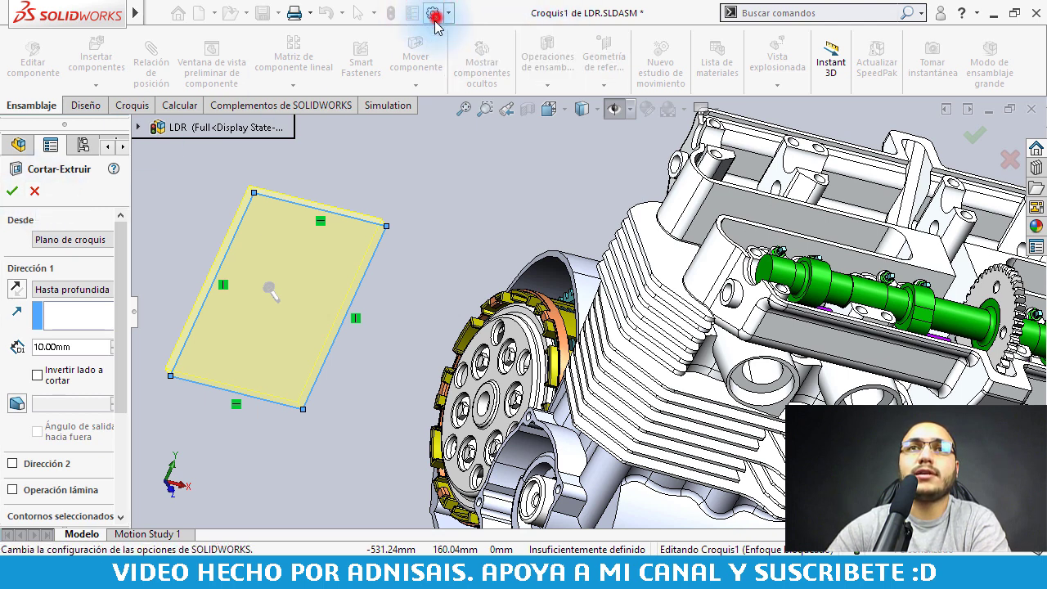
{"action": "left_click", "coordinate": [34, 191]}
{"action": "left_click", "coordinate": [433, 13]}
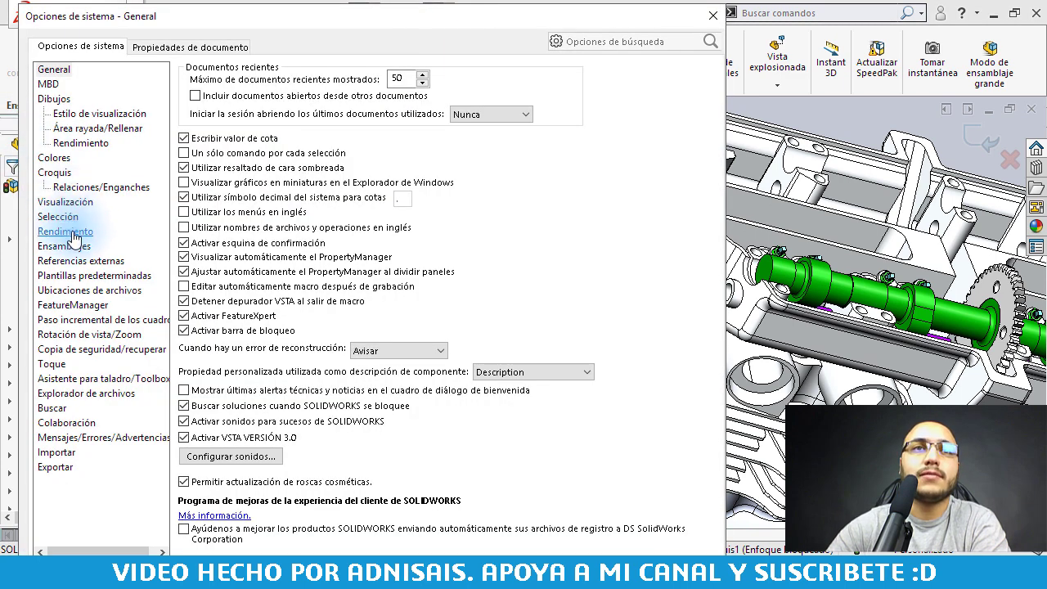
{"action": "left_click", "coordinate": [71, 202]}
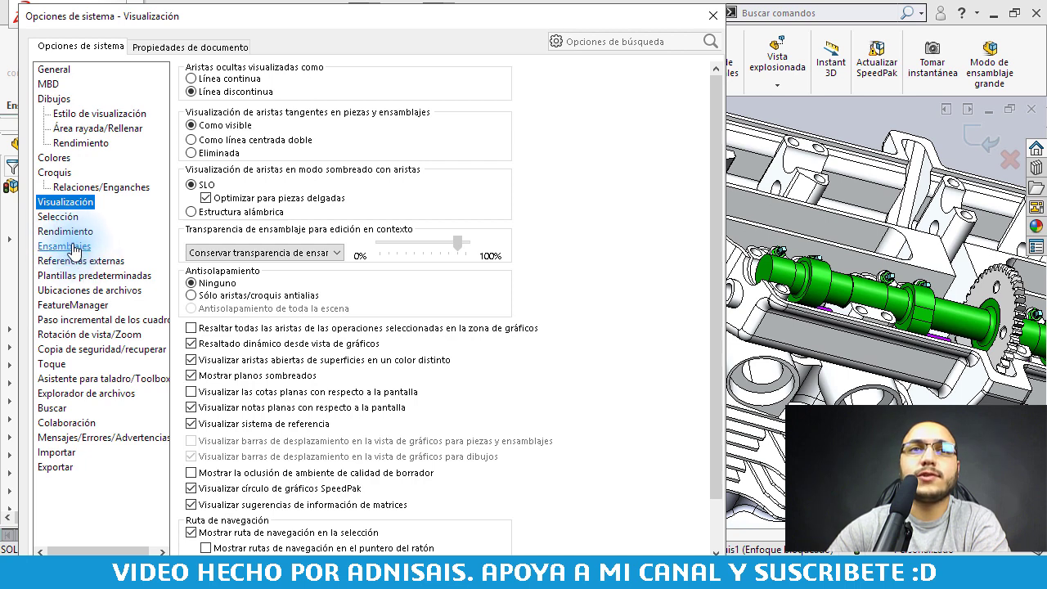
{"action": "left_click", "coordinate": [64, 218]}
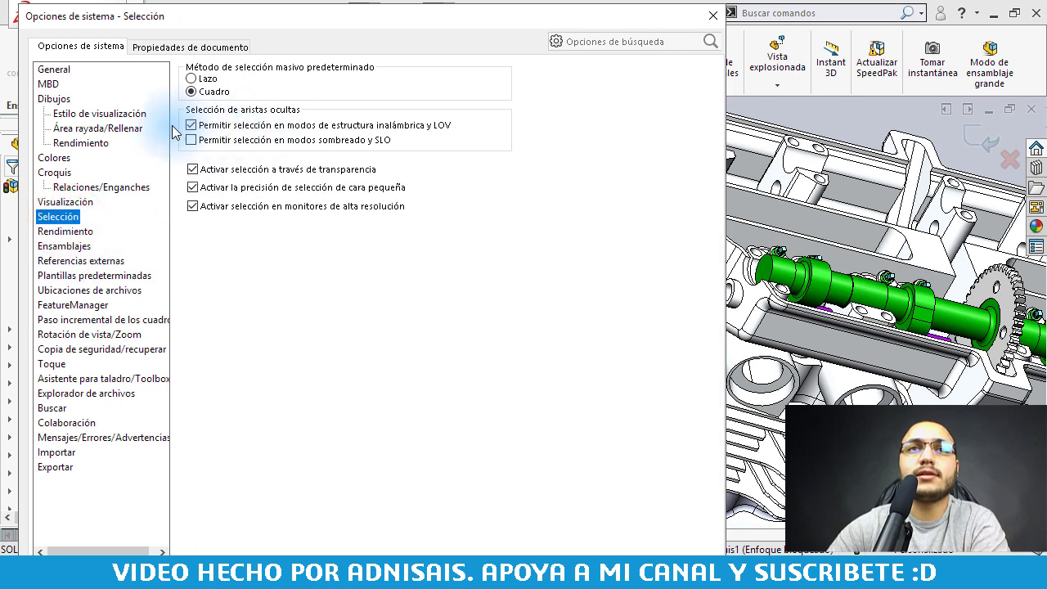
{"action": "left_click", "coordinate": [66, 231]}
{"action": "left_click", "coordinate": [212, 120]}
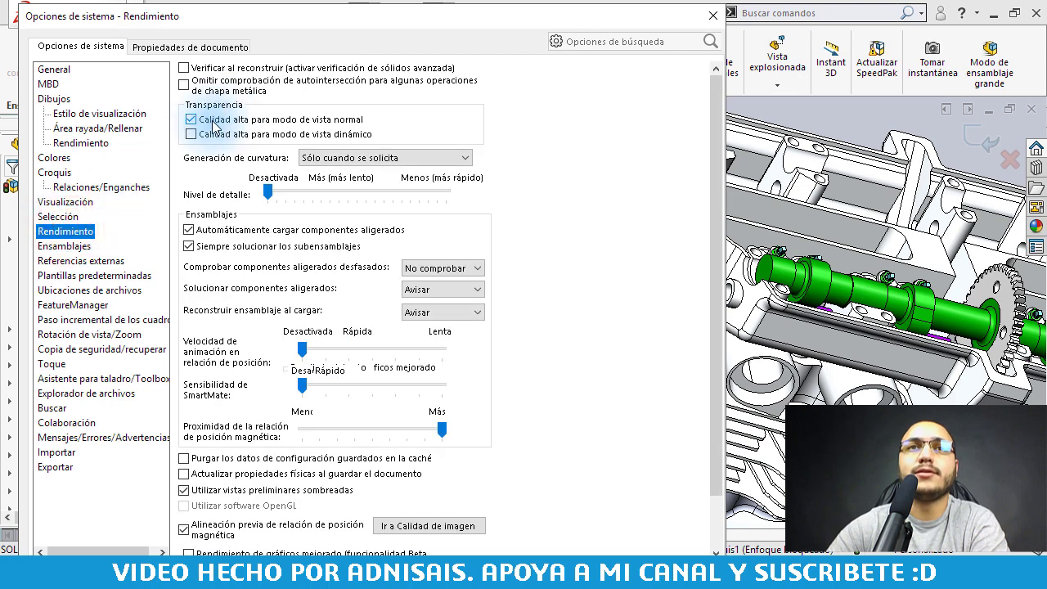
{"action": "key", "text": "Return"}
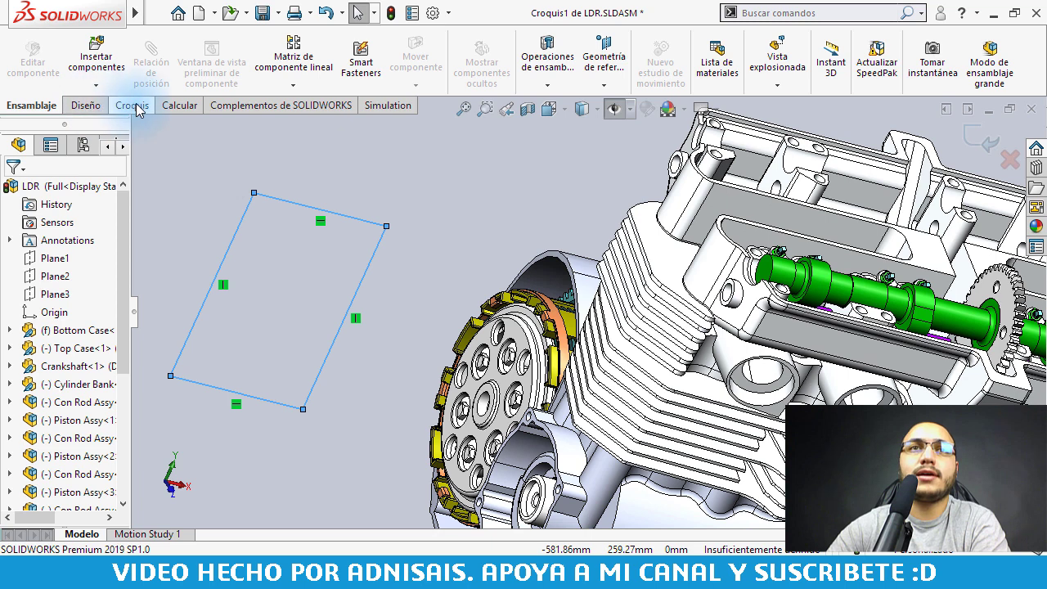
{"action": "left_click", "coordinate": [563, 86]}
{"action": "left_click", "coordinate": [565, 104]}
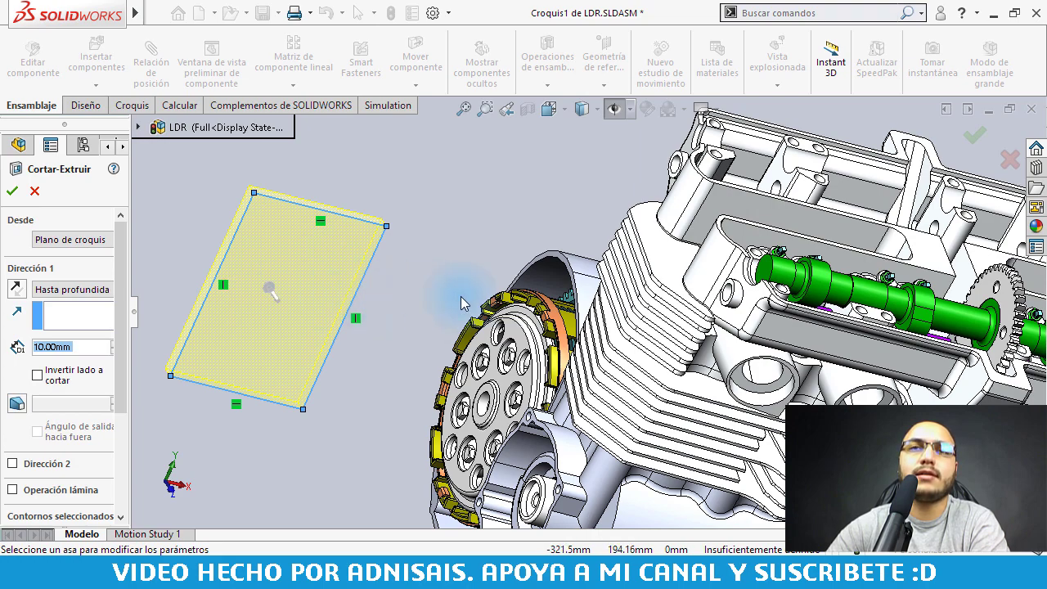
{"action": "middle_click_drag", "start_coordinate": [476, 272], "coordinate": [484, 269]}
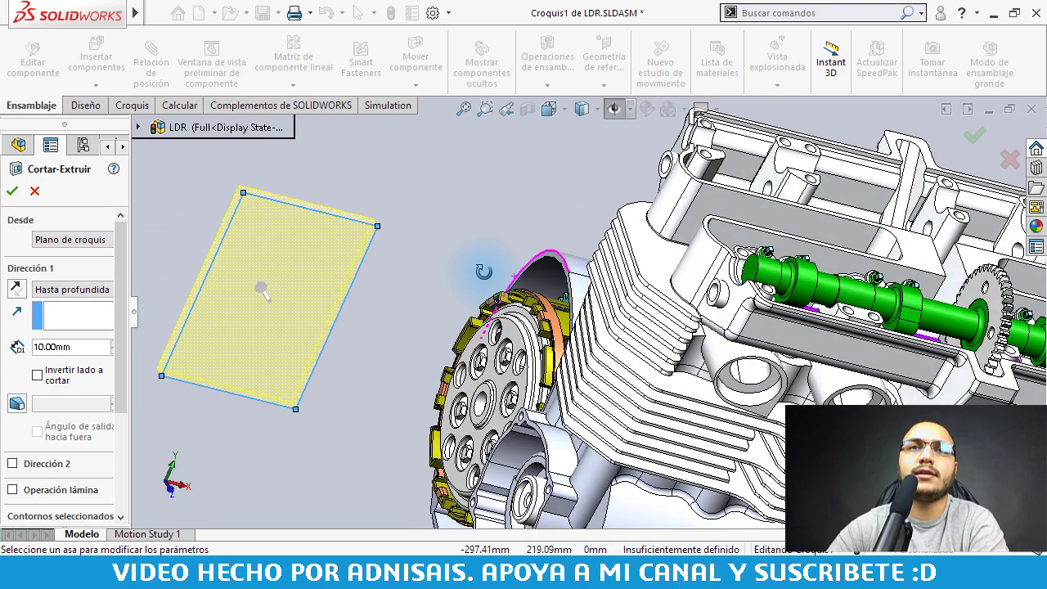
{"action": "left_click", "coordinate": [34, 191]}
{"action": "mouse_move", "coordinate": [424, 215]}
{"action": "middle_mouse_down"}
{"action": "mouse_move", "coordinate": [488, 223]}
{"action": "mouse_move", "coordinate": [374, 229]}
{"action": "mouse_move", "coordinate": [491, 238]}
{"action": "middle_mouse_up"}
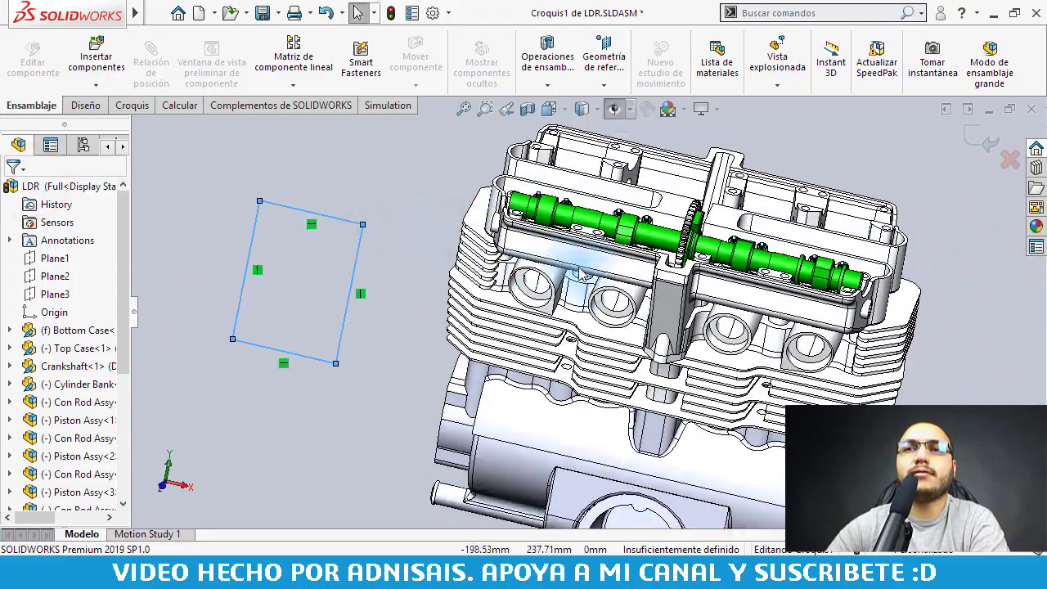
{"action": "mouse_move", "coordinate": [573, 278]}
{"action": "middle_mouse_down"}
{"action": "mouse_move", "coordinate": [552, 258]}
{"action": "mouse_move", "coordinate": [573, 290]}
{"action": "middle_mouse_up"}
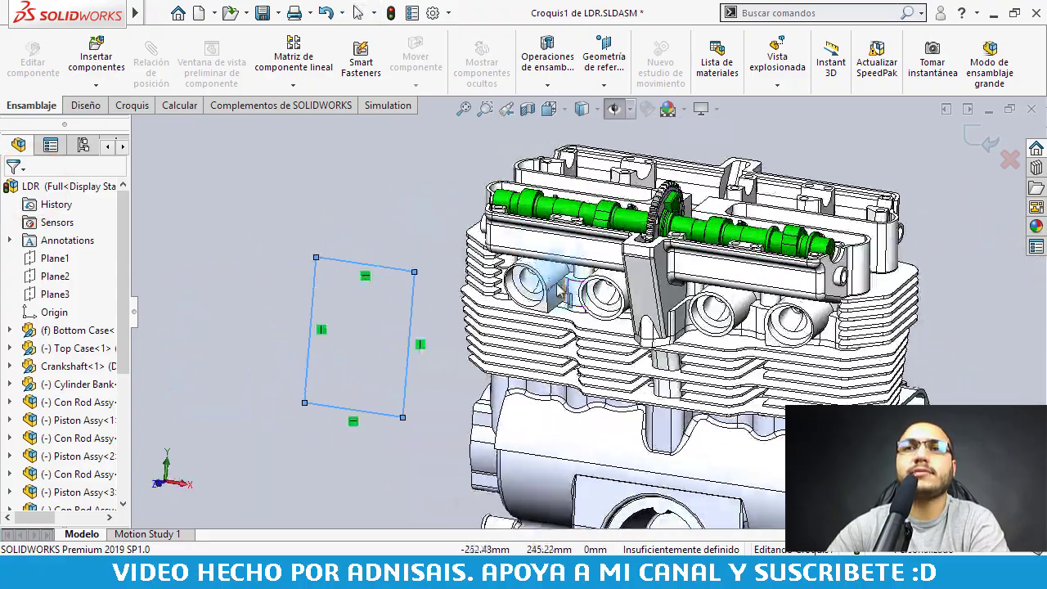
{"action": "scroll", "coordinate": [584, 303], "scroll_direction": "up", "scroll_amount": 2}
{"action": "scroll", "coordinate": [583, 302], "scroll_direction": "up", "scroll_amount": 2}
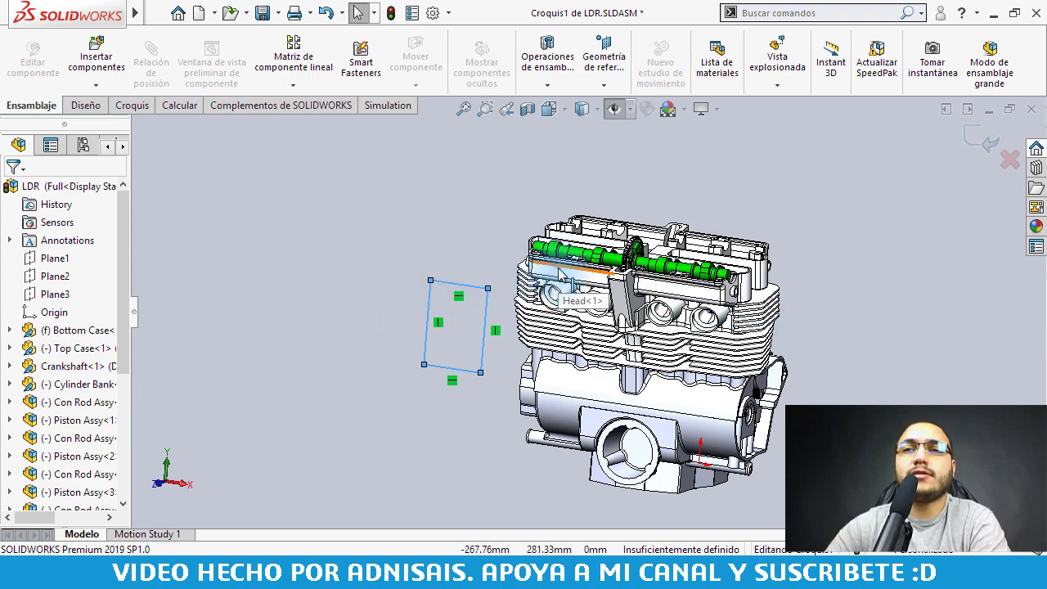
{"action": "mouse_move", "coordinate": [705, 323]}
{"action": "middle_mouse_down"}
{"action": "mouse_move", "coordinate": [737, 327]}
{"action": "mouse_move", "coordinate": [794, 363]}
{"action": "mouse_move", "coordinate": [787, 388]}
{"action": "middle_mouse_up"}
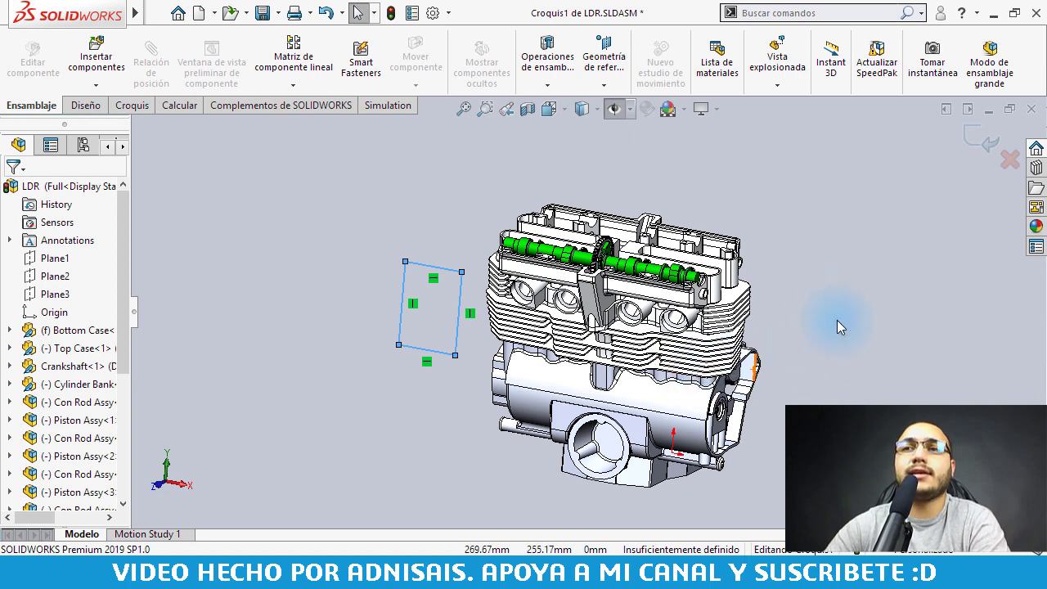
{"action": "left_click", "coordinate": [820, 302]}
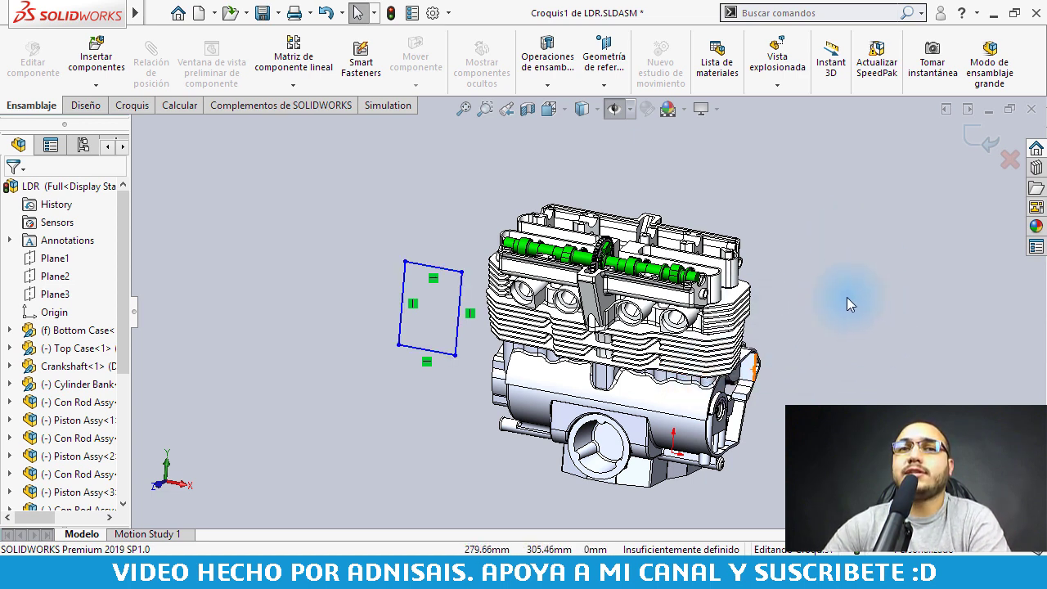
{"action": "left_click", "coordinate": [54, 331]}
Step: Open the Bottom Case part in its own window and orbit it
{"action": "right_click", "coordinate": [54, 331]}
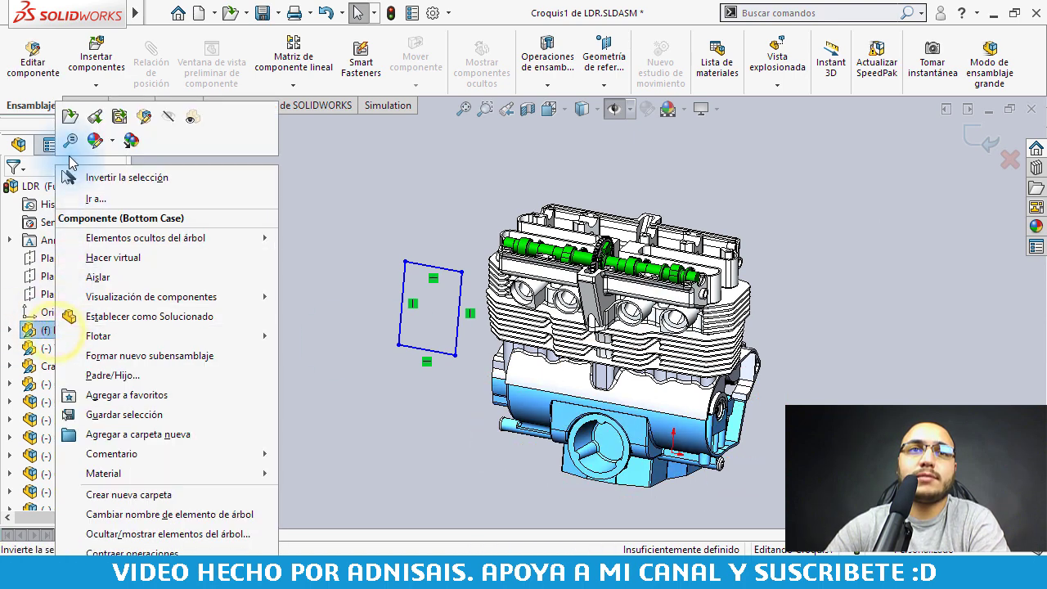
{"action": "left_click", "coordinate": [71, 117]}
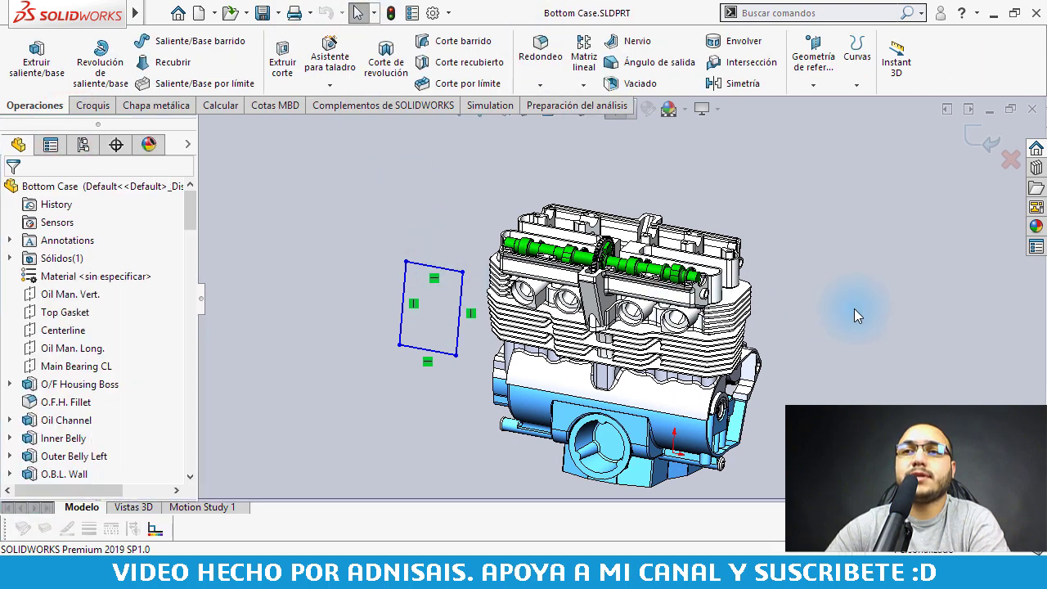
{"action": "mouse_move", "coordinate": [369, 298]}
{"action": "middle_mouse_down"}
{"action": "mouse_move", "coordinate": [527, 222]}
{"action": "mouse_move", "coordinate": [343, 254]}
{"action": "middle_mouse_up"}
{"action": "scroll", "coordinate": [678, 328], "scroll_direction": "down", "scroll_amount": 3}
{"action": "scroll", "coordinate": [560, 237], "scroll_direction": "up", "scroll_amount": 3}
{"action": "scroll", "coordinate": [253, 260], "scroll_direction": "down", "scroll_amount": 2}
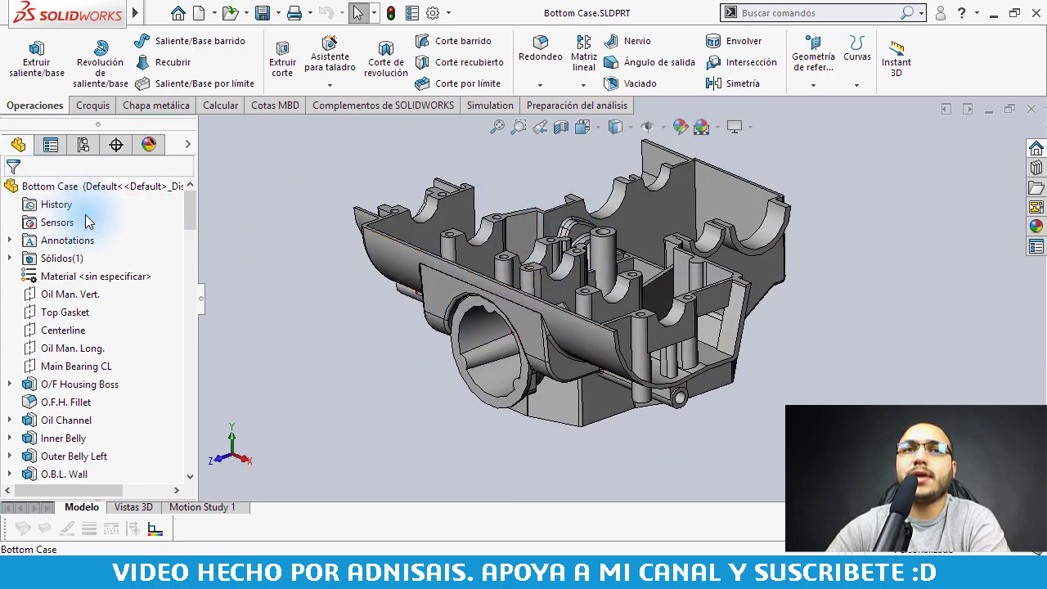
Step: Rebuild the Bottom Case part with Ctrl+Q, then open and close System Options unchanged
{"action": "mouse_move", "coordinate": [191, 206]}
{"action": "left_mouse_down"}
{"action": "mouse_move", "coordinate": [189, 446]}
{"action": "mouse_move", "coordinate": [197, 353]}
{"action": "mouse_move", "coordinate": [184, 196]}
{"action": "left_mouse_up"}
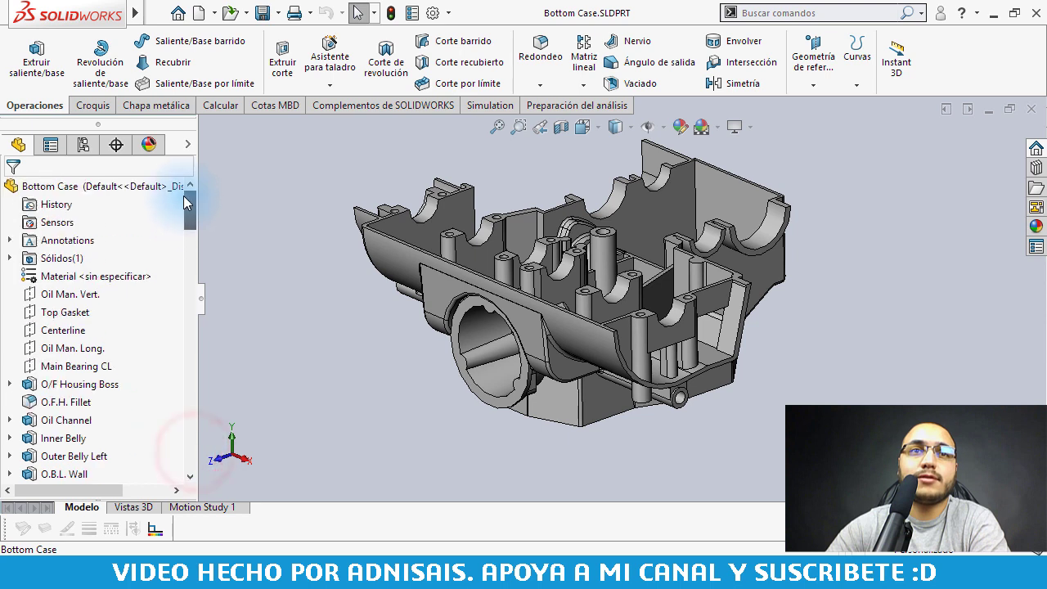
{"action": "left_click", "coordinate": [234, 281]}
{"action": "key", "text": "ctrl+q"}
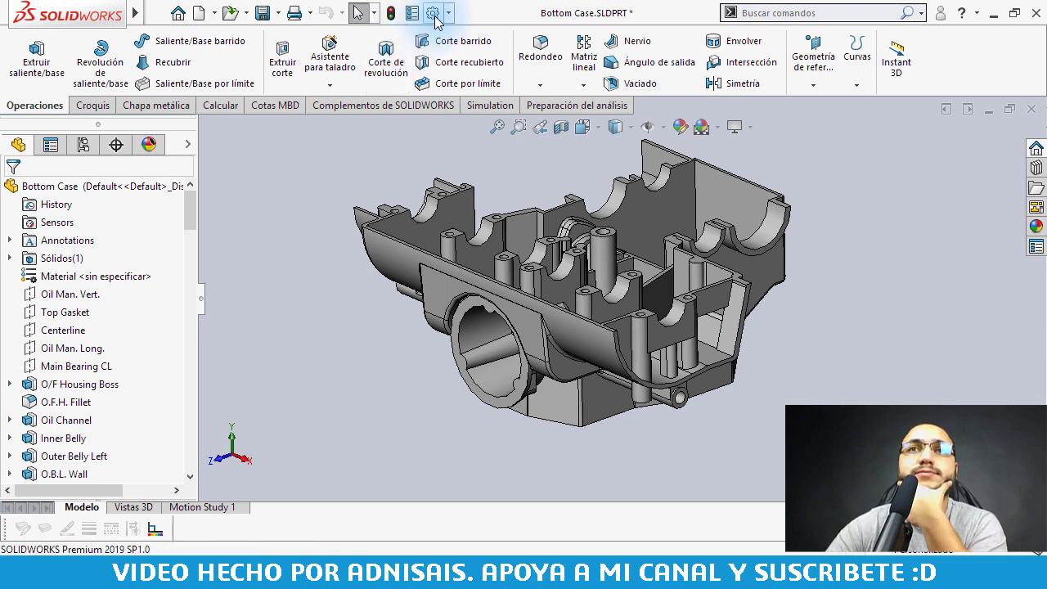
{"action": "left_click", "coordinate": [432, 12]}
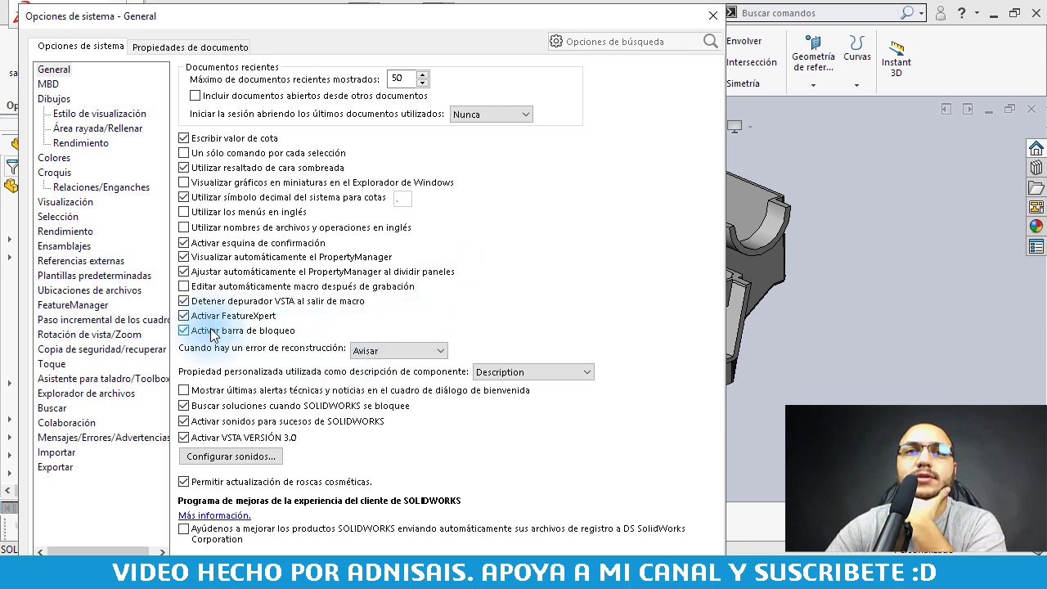
{"action": "left_click", "coordinate": [711, 17]}
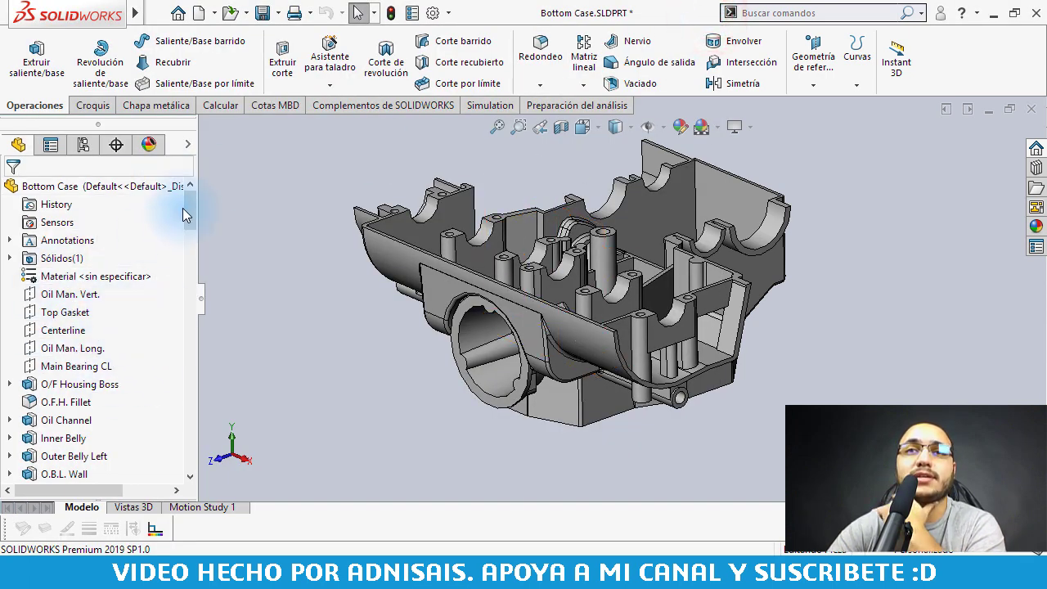
Step: Scroll down the Bottom Case feature tree to review its fillets
{"action": "left_click_drag", "start_coordinate": [186, 211], "coordinate": [187, 227]}
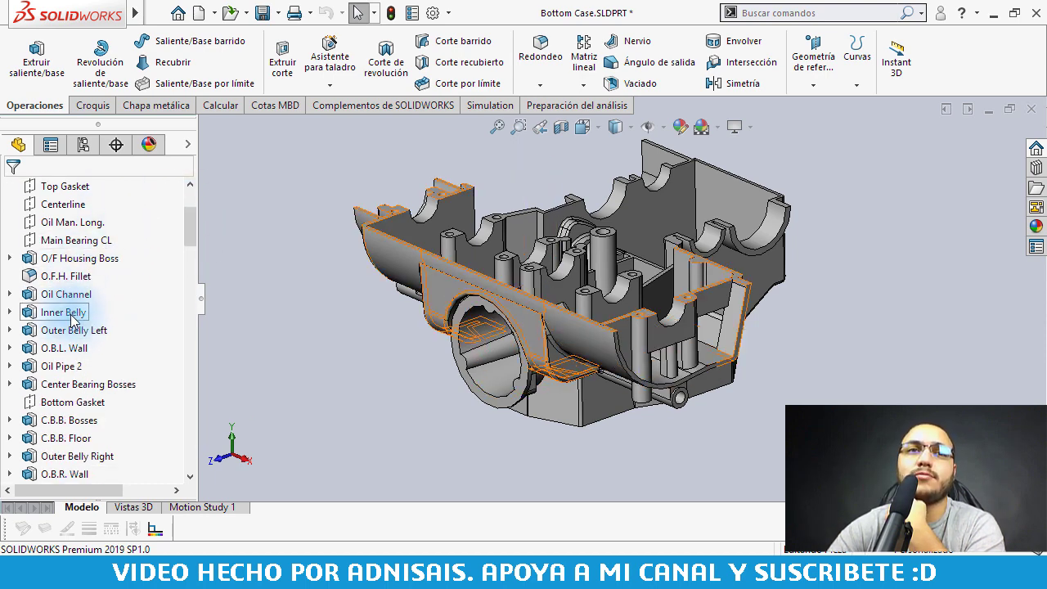
{"action": "left_click_drag", "start_coordinate": [189, 227], "coordinate": [184, 440]}
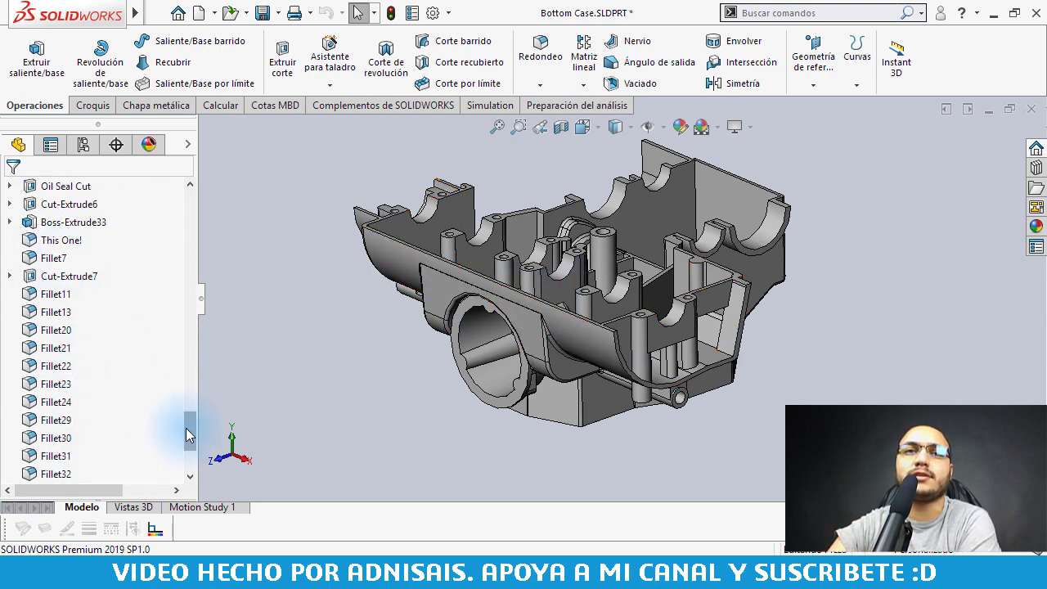
{"action": "left_click_drag", "start_coordinate": [188, 434], "coordinate": [193, 457]}
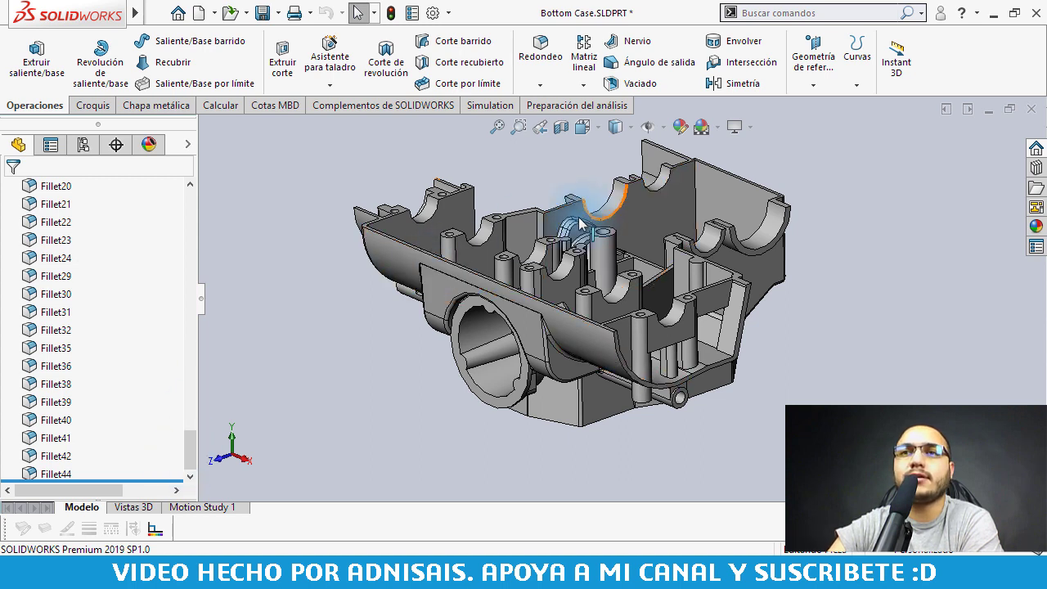
{"action": "left_click", "coordinate": [274, 193]}
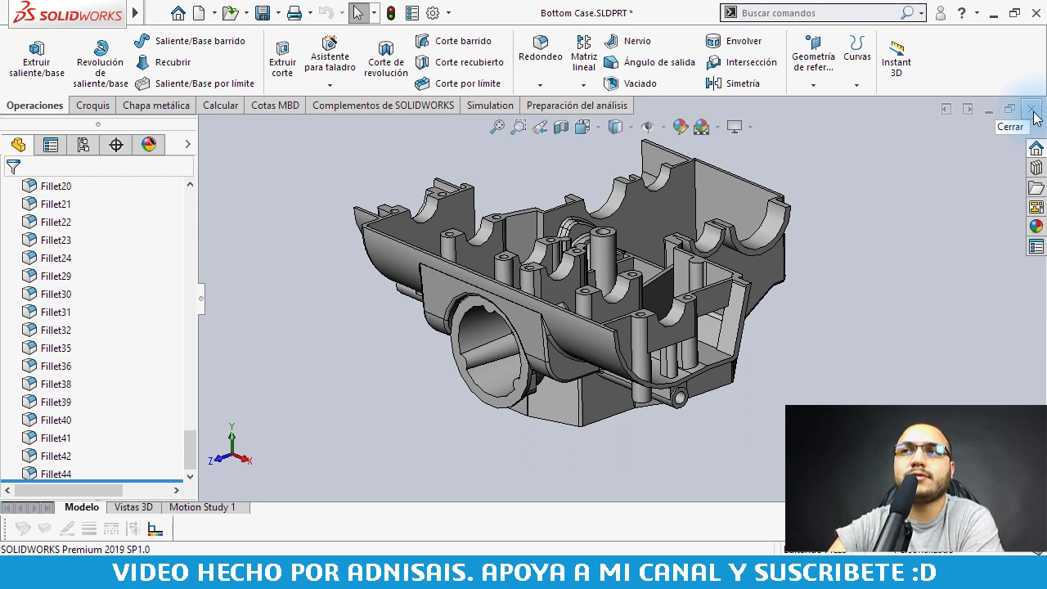
Step: Close the Bottom Case part and the engine assembly without saving
{"action": "left_click", "coordinate": [1034, 117]}
{"action": "left_click", "coordinate": [545, 281]}
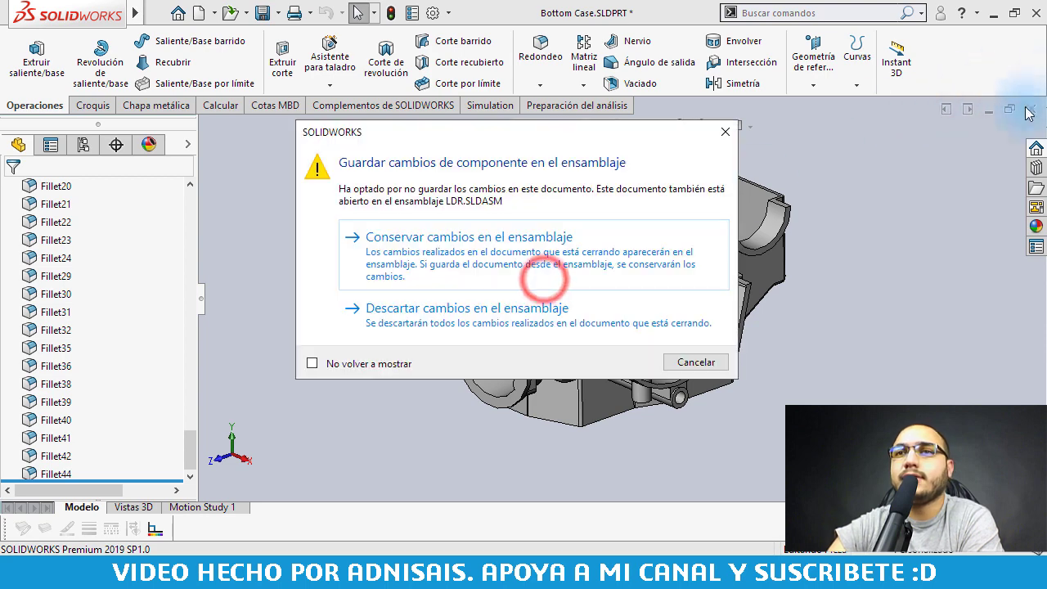
{"action": "left_click", "coordinate": [461, 320]}
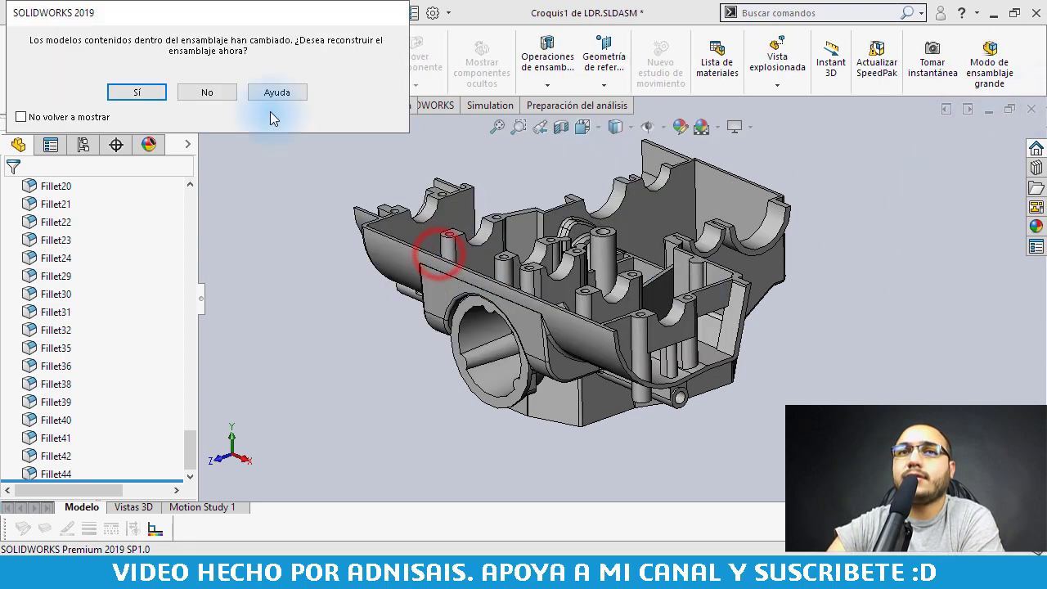
{"action": "left_click", "coordinate": [131, 95]}
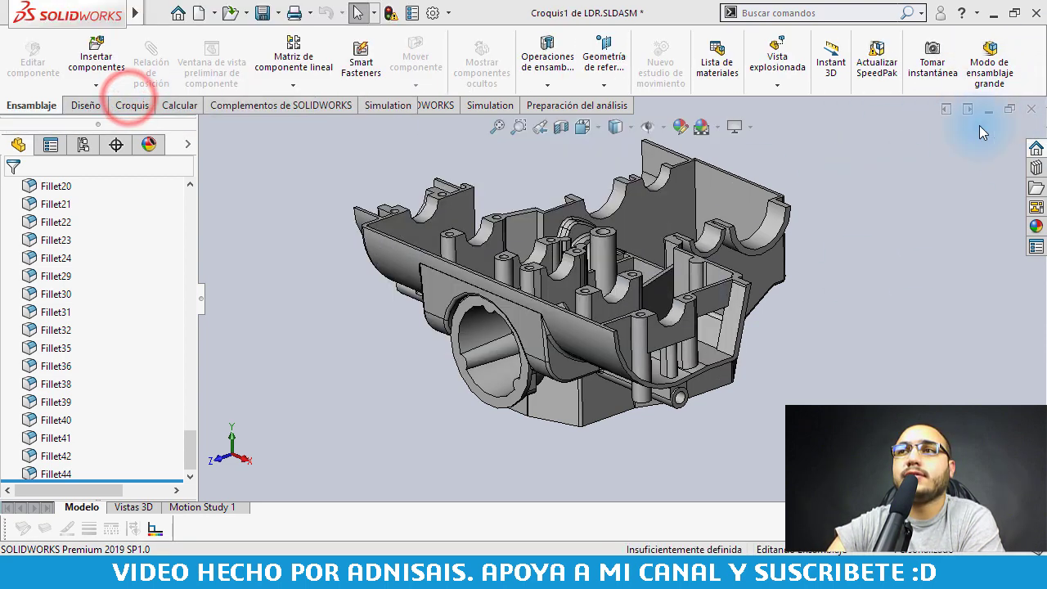
{"action": "left_click", "coordinate": [1032, 110]}
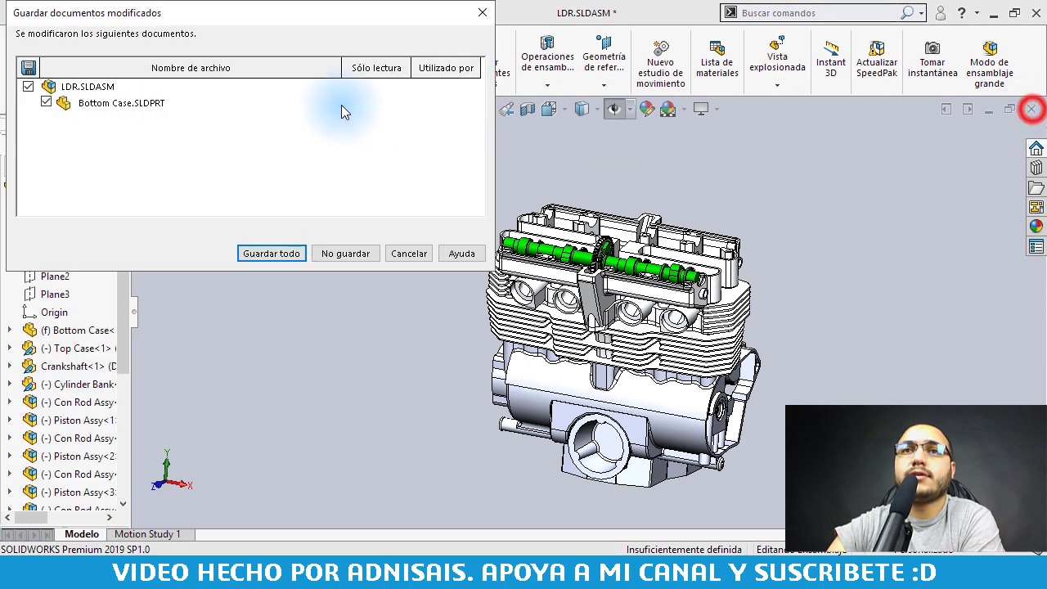
{"action": "left_click", "coordinate": [345, 254]}
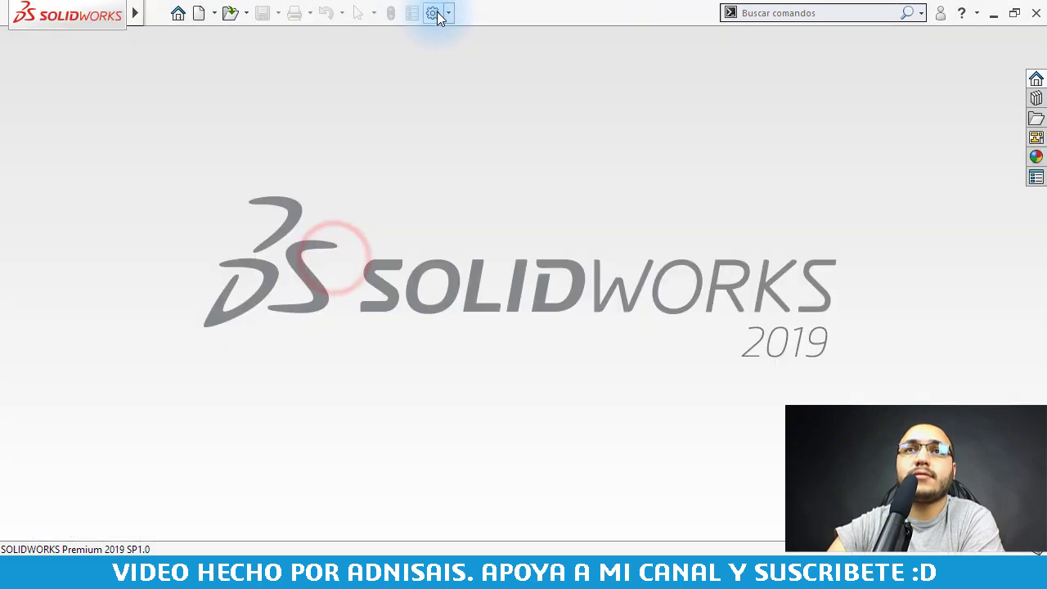
Step: Reset every system option to factory defaults with Restablecer todas las opciones
{"action": "left_click", "coordinate": [437, 12]}
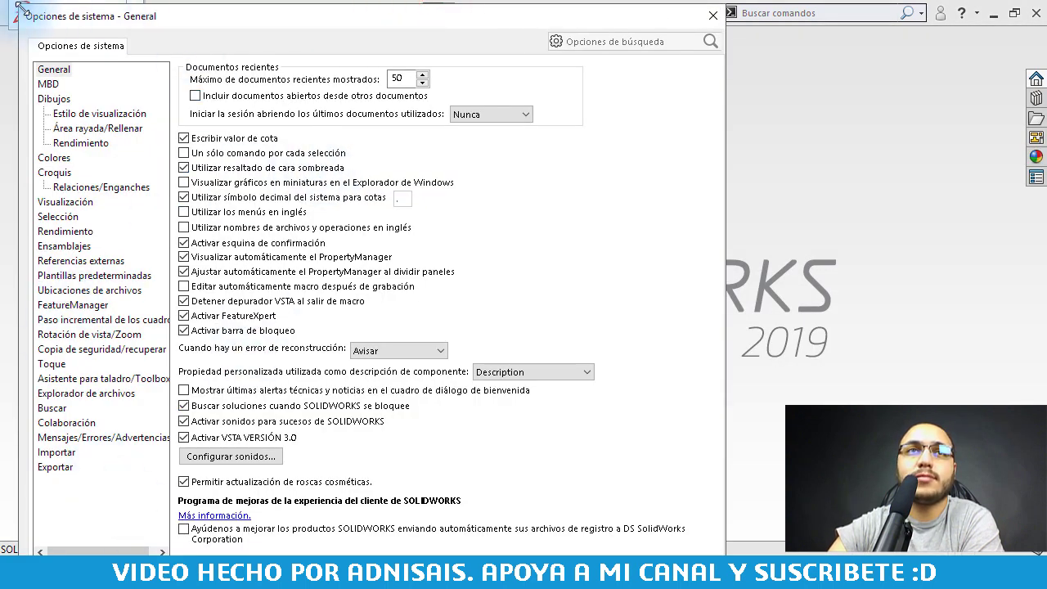
{"action": "left_click_drag", "start_coordinate": [152, 16], "coordinate": [198, 13]}
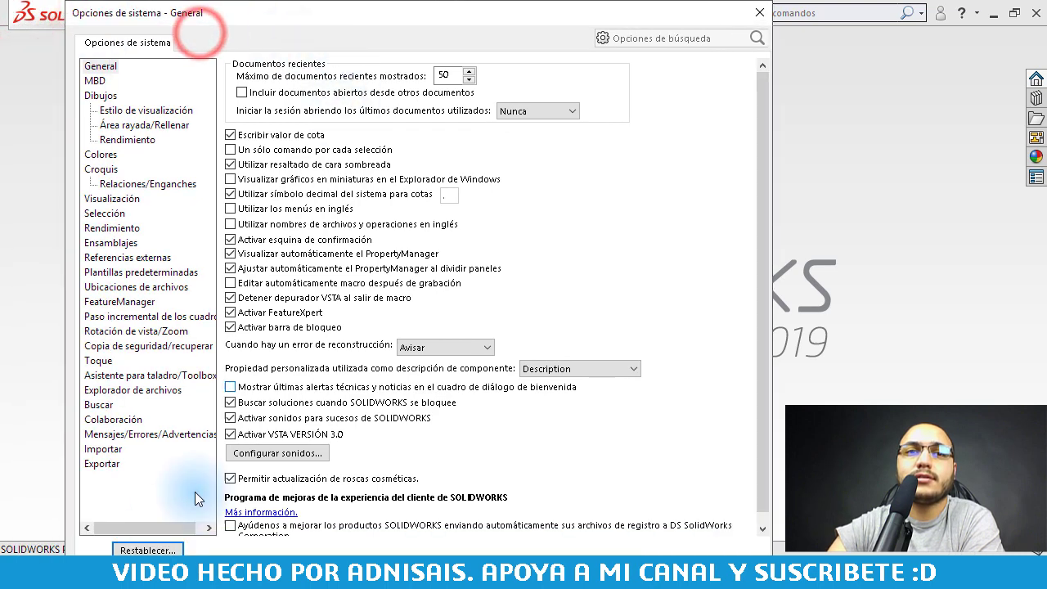
{"action": "left_click", "coordinate": [149, 549]}
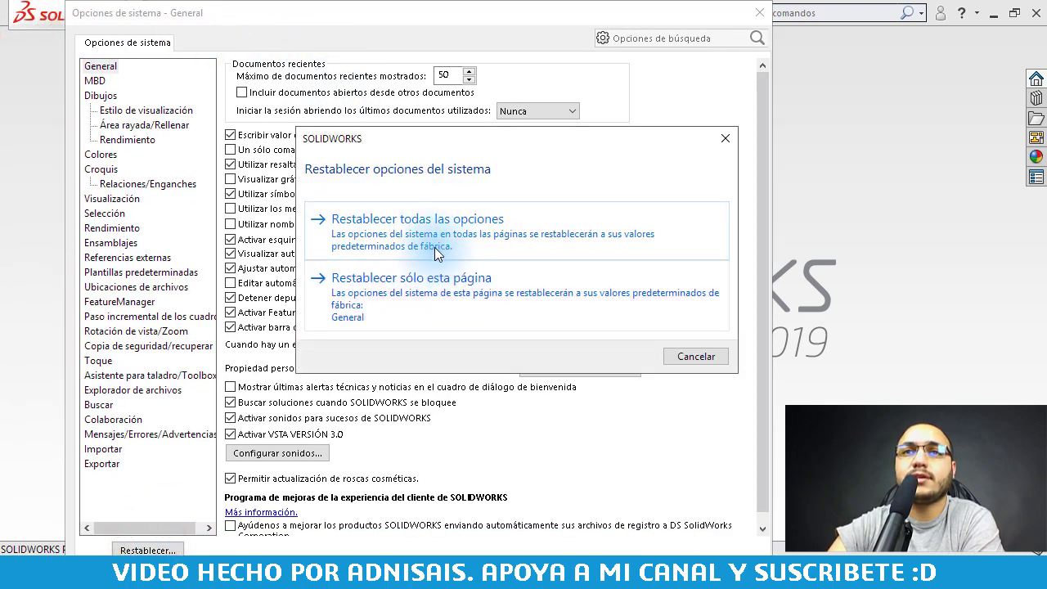
{"action": "left_click", "coordinate": [435, 218]}
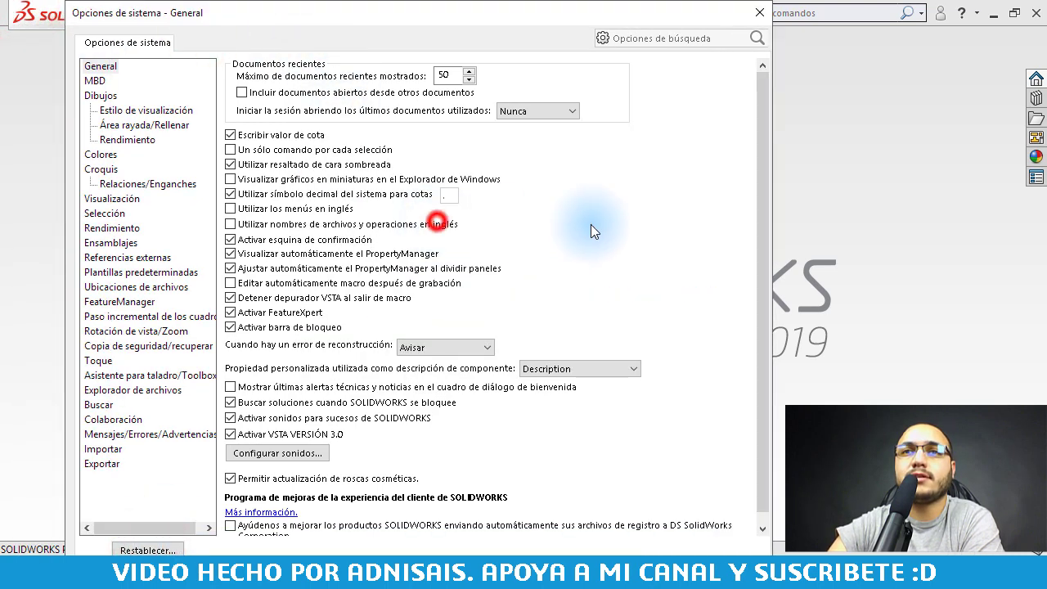
{"action": "left_click", "coordinate": [760, 13]}
{"action": "left_click", "coordinate": [165, 13]}
{"action": "left_click", "coordinate": [285, 151]}
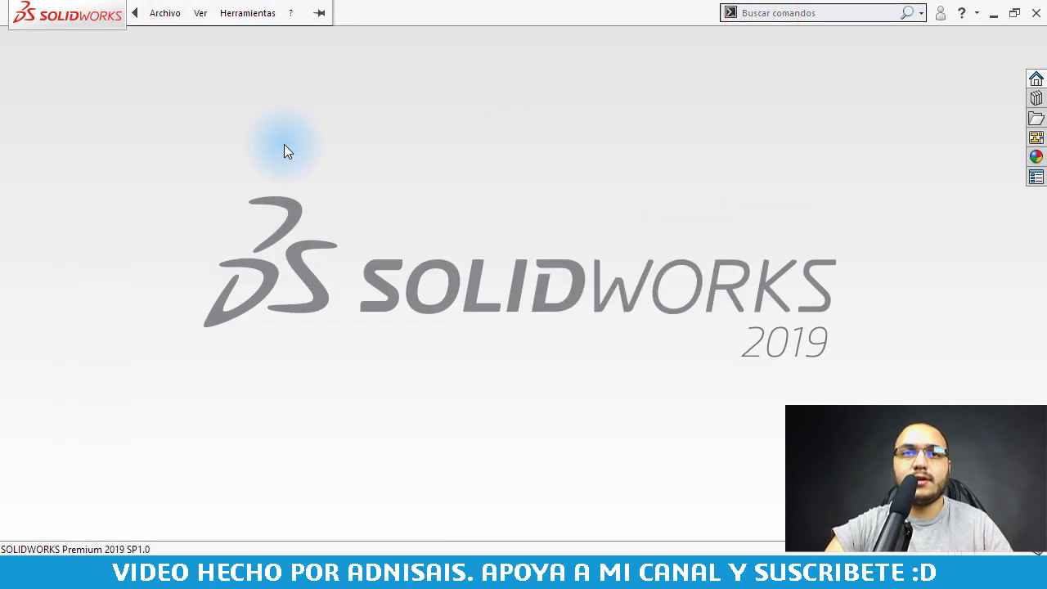
Step: Open LDR.SLDASM in camera view, accept the scene background, and apply the 3 puntos apagados scene
{"action": "double_click", "coordinate": [238, 211]}
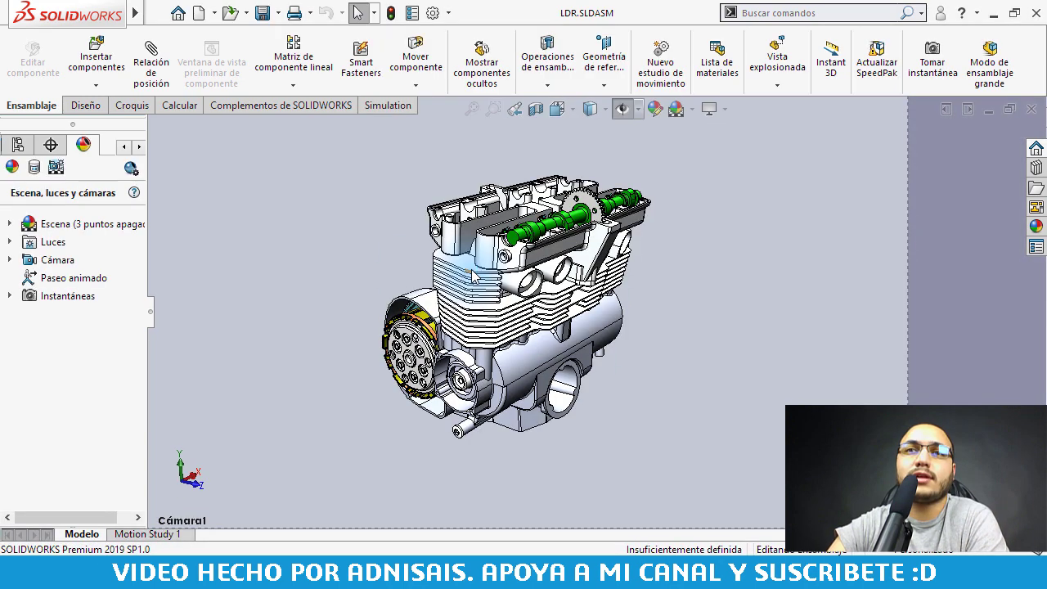
{"action": "right_click", "coordinate": [846, 214]}
{"action": "left_click", "coordinate": [893, 362]}
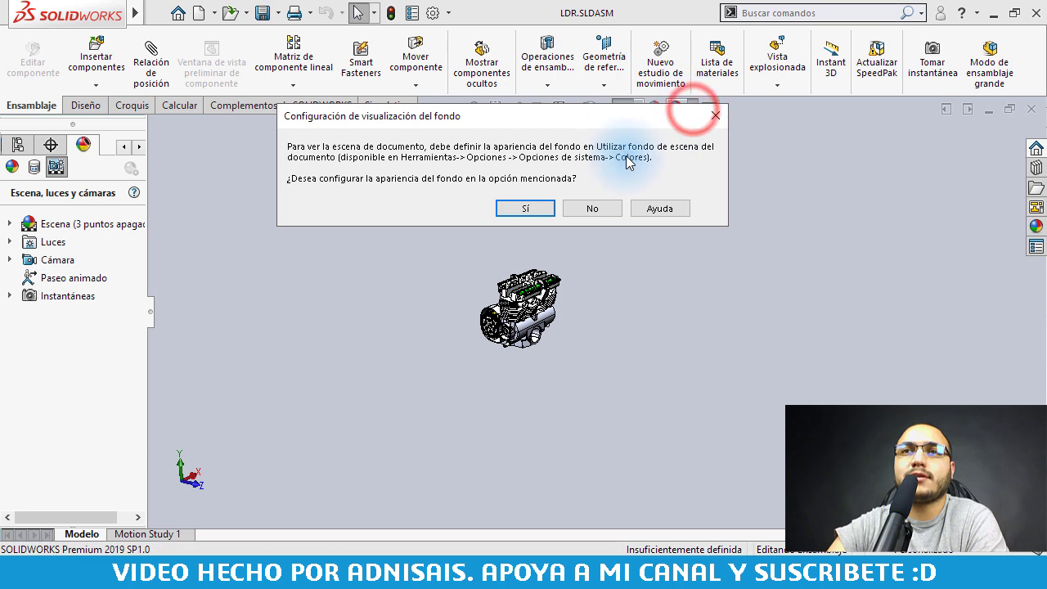
{"action": "left_click", "coordinate": [541, 209]}
{"action": "left_click", "coordinate": [767, 149]}
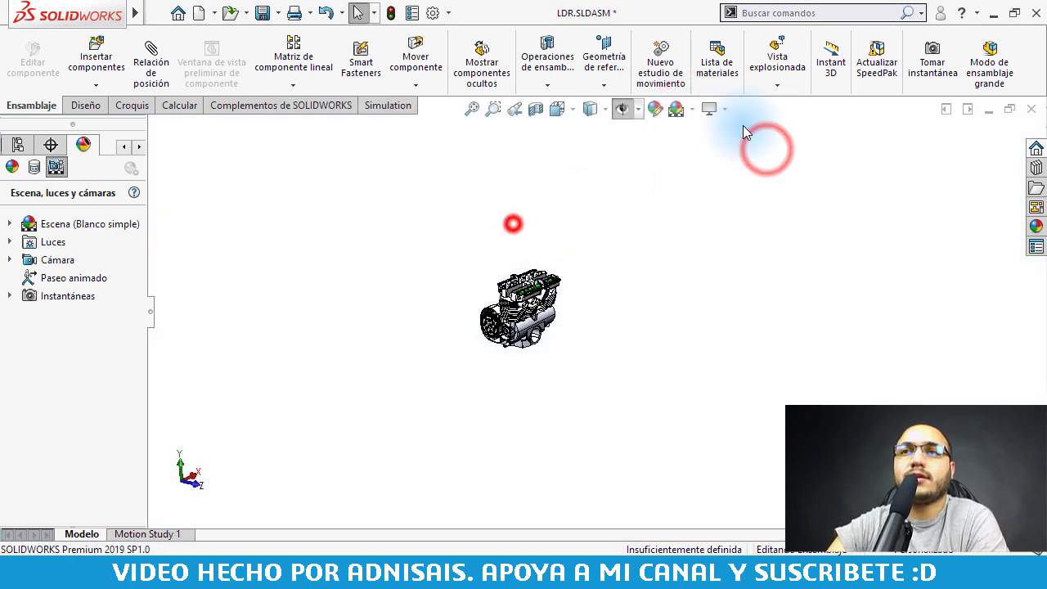
{"action": "left_click", "coordinate": [684, 110]}
{"action": "left_click", "coordinate": [698, 128]}
Step: Fit the whole engine in view, then zoom in on it
{"action": "middle_click", "coordinate": [526, 222]}
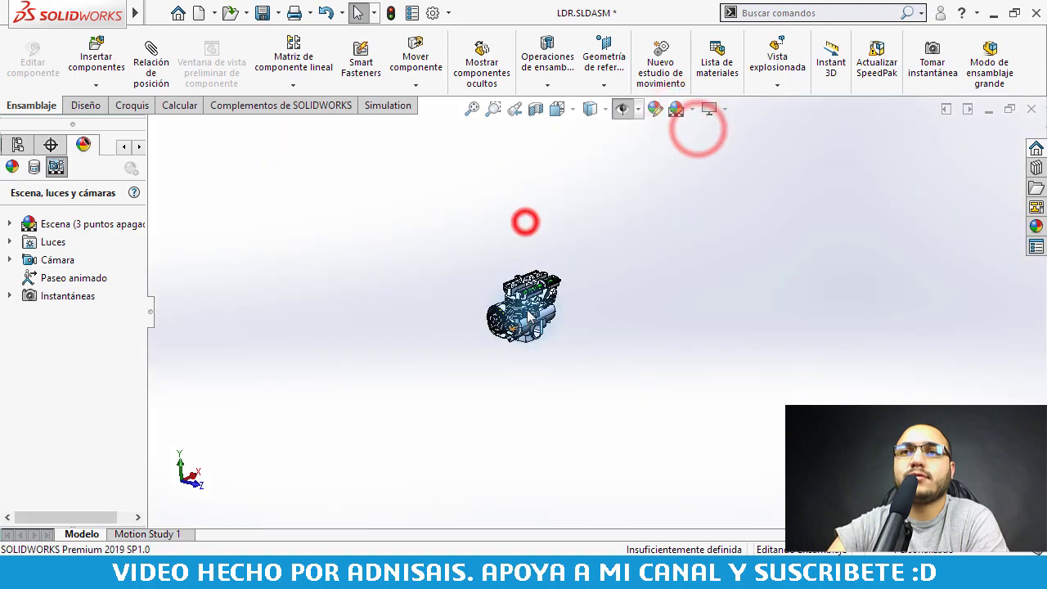
{"action": "scroll", "coordinate": [589, 262], "scroll_direction": "down", "scroll_amount": 2}
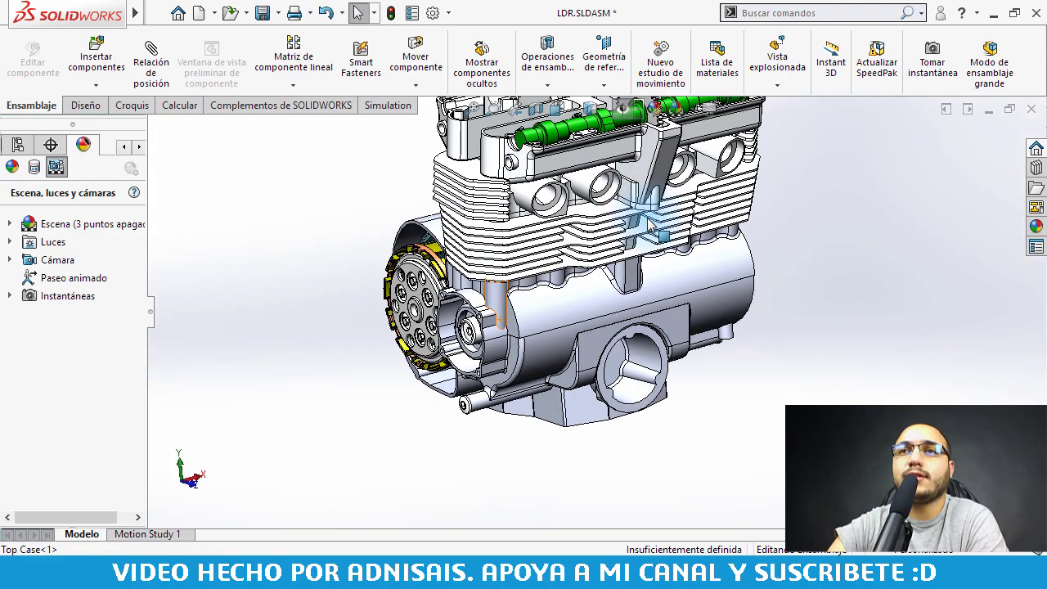
{"action": "scroll", "coordinate": [646, 164], "scroll_direction": "down", "scroll_amount": 2}
{"action": "scroll", "coordinate": [638, 107], "scroll_direction": "down", "scroll_amount": 1}
{"action": "scroll", "coordinate": [702, 147], "scroll_direction": "down", "scroll_amount": 2}
{"action": "scroll", "coordinate": [701, 147], "scroll_direction": "up", "scroll_amount": 3}
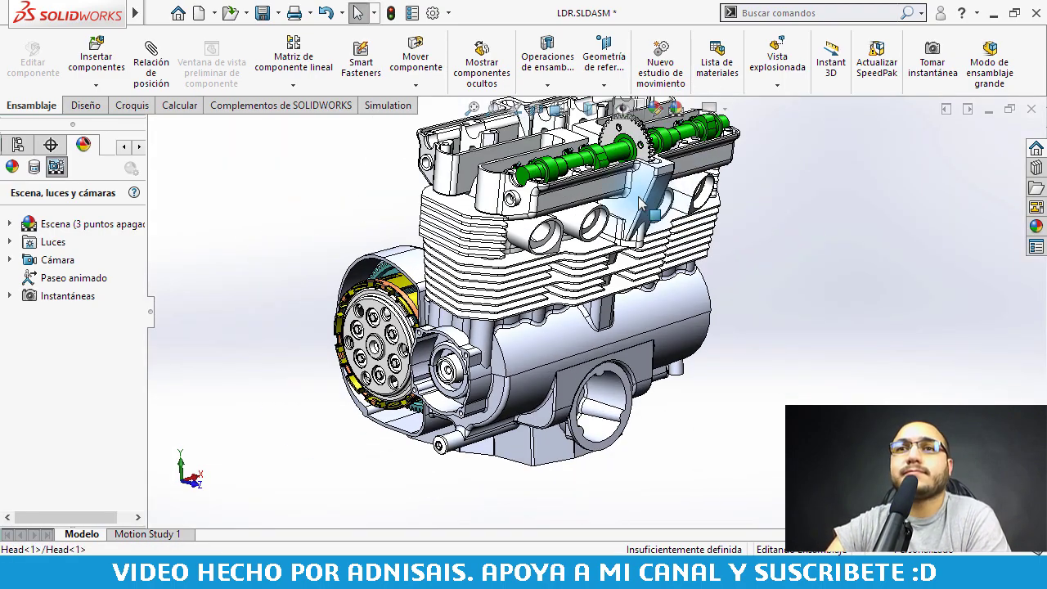
{"action": "scroll", "coordinate": [671, 205], "scroll_direction": "up", "scroll_amount": 2}
Step: Widen the side panel and show the assembly's component tree
{"action": "left_click", "coordinate": [293, 199]}
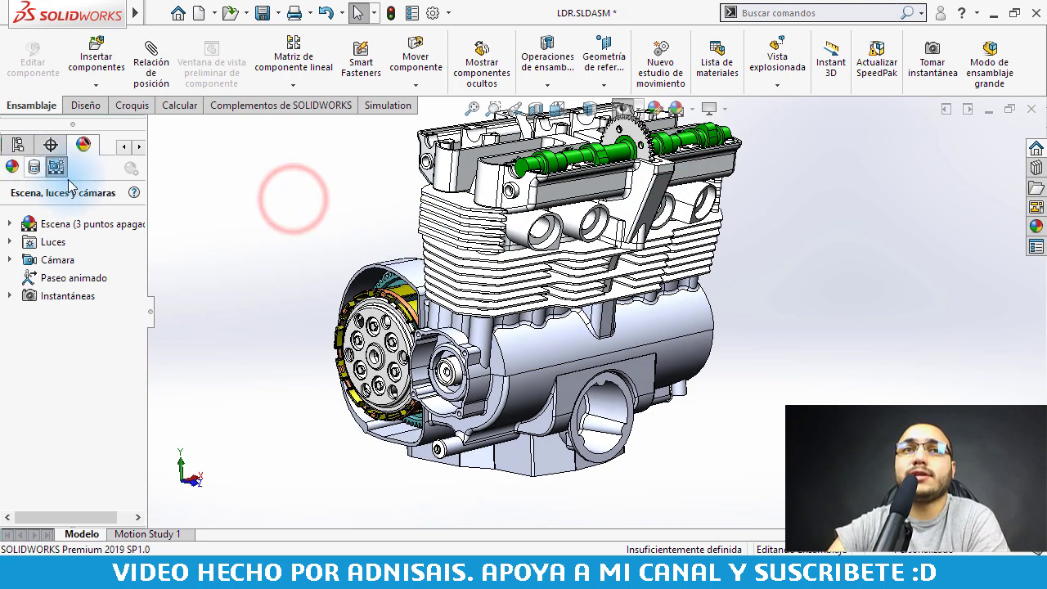
{"action": "left_click_drag", "start_coordinate": [147, 147], "coordinate": [250, 148]}
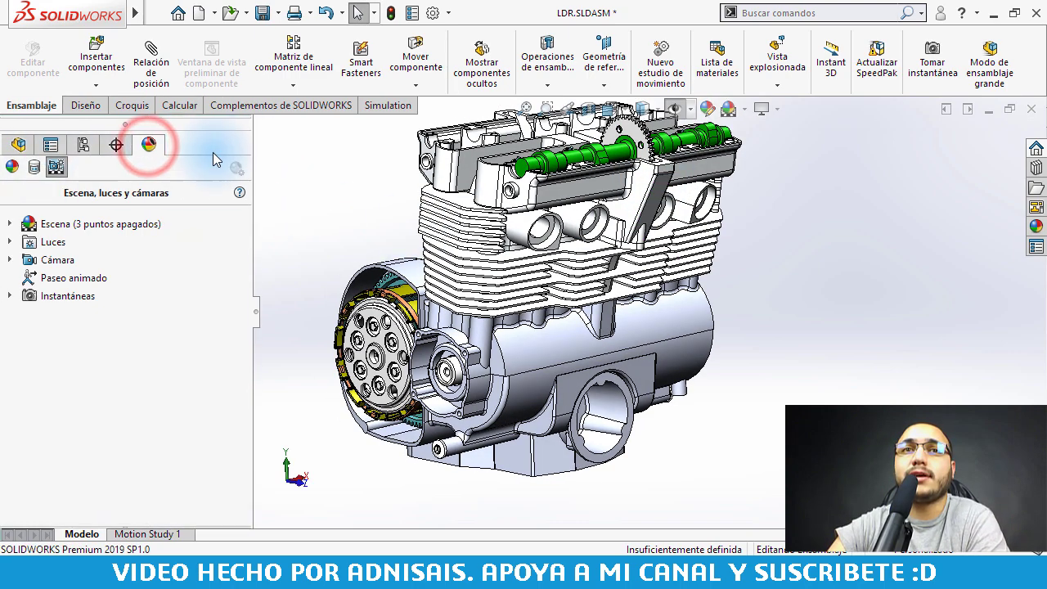
{"action": "left_click", "coordinate": [18, 144]}
{"action": "left_click", "coordinate": [321, 169]}
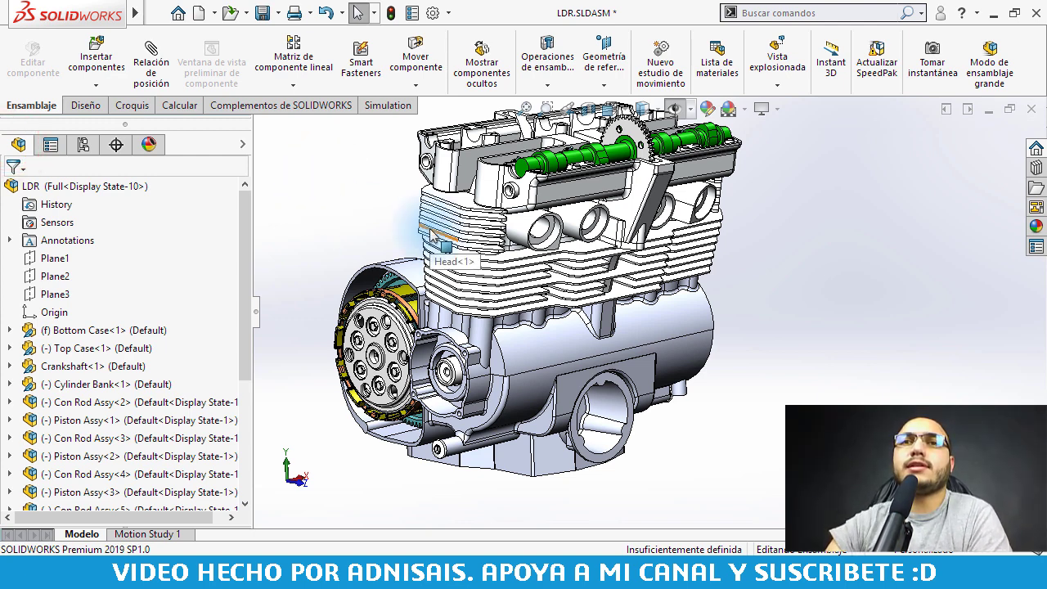
{"action": "left_click", "coordinate": [368, 203]}
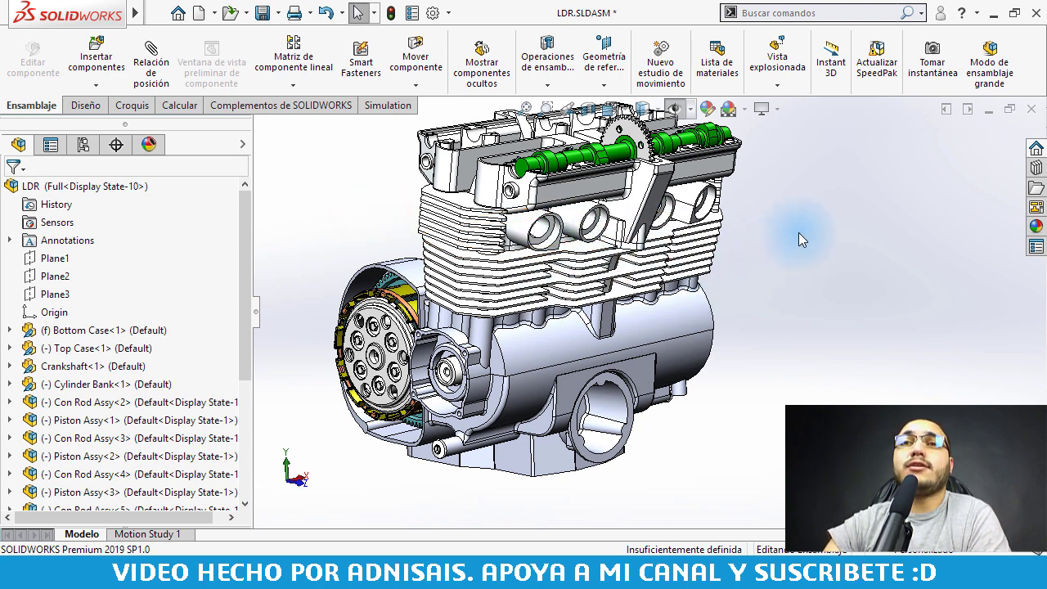
Step: Orbit the engine model to a few new viewing angles
{"action": "middle_click_drag", "start_coordinate": [646, 245], "coordinate": [619, 256]}
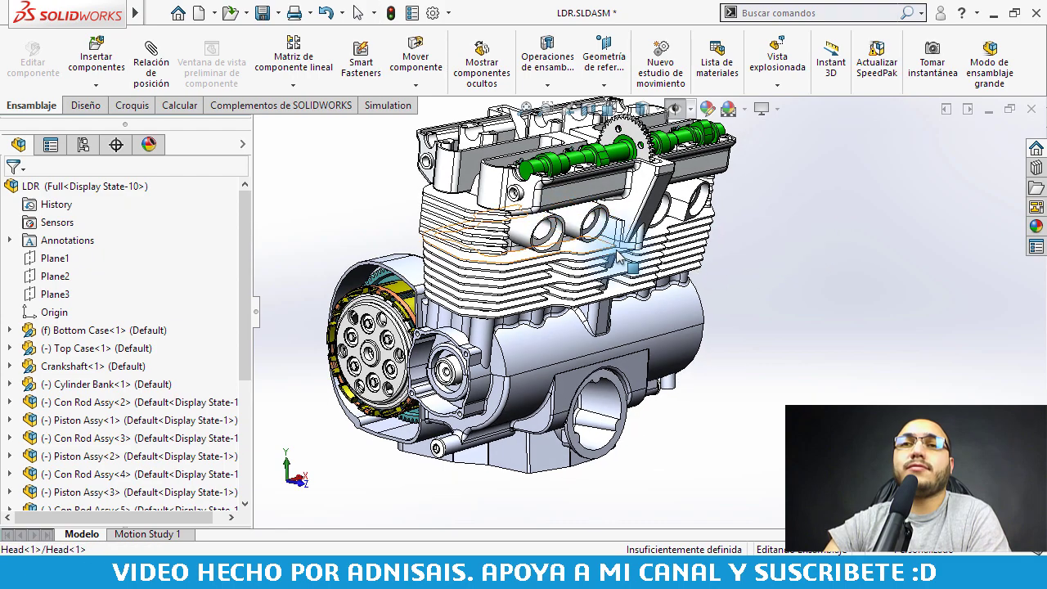
{"action": "middle_click_drag", "start_coordinate": [701, 234], "coordinate": [462, 286]}
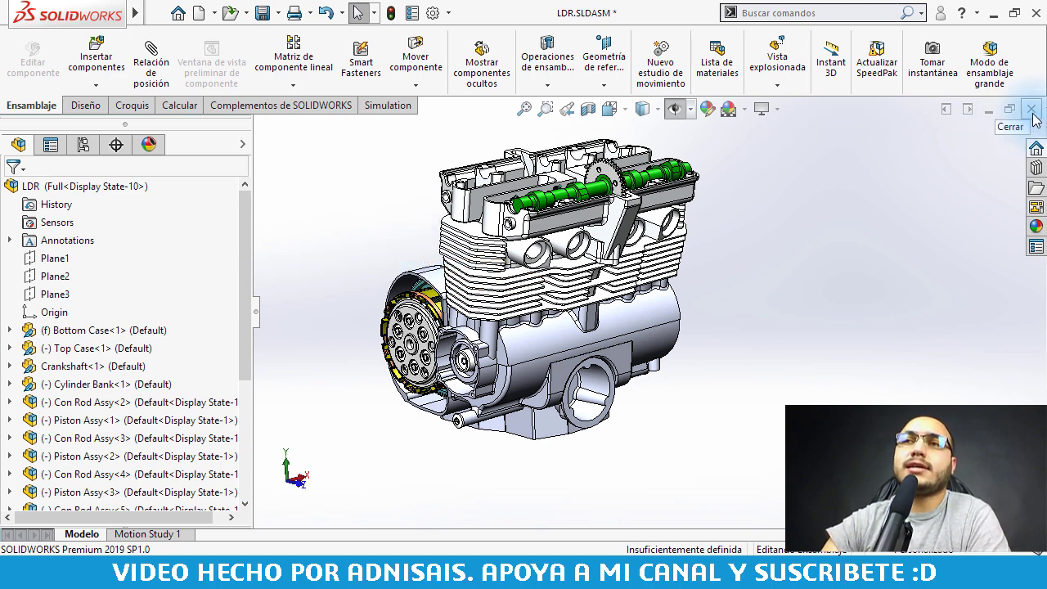
{"action": "middle_click_drag", "start_coordinate": [478, 233], "coordinate": [488, 249]}
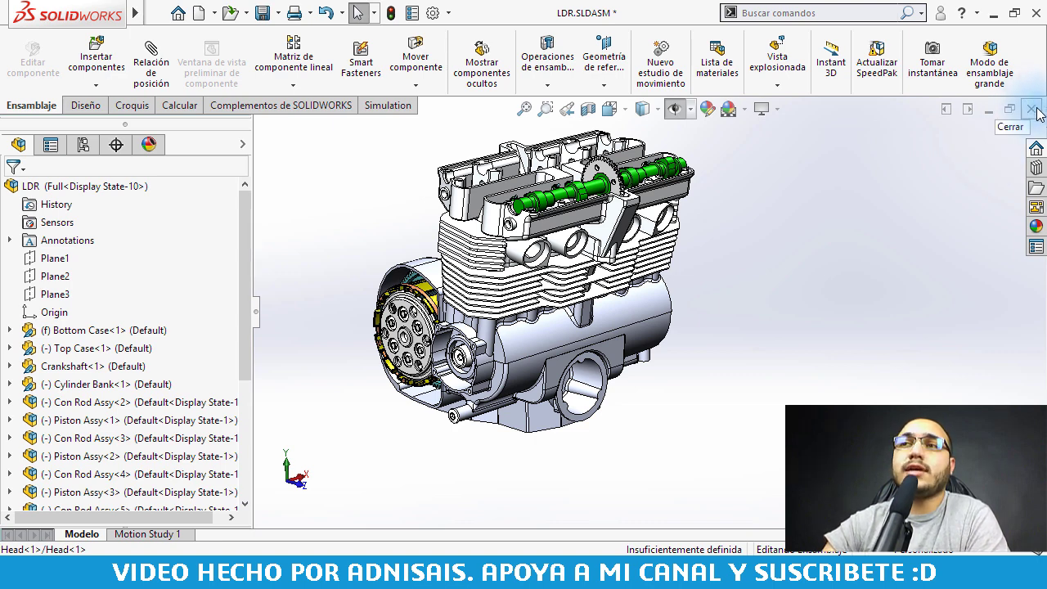
Step: Close the engine assembly without saving and review the reset Rendimiento options
{"action": "left_click", "coordinate": [1035, 110]}
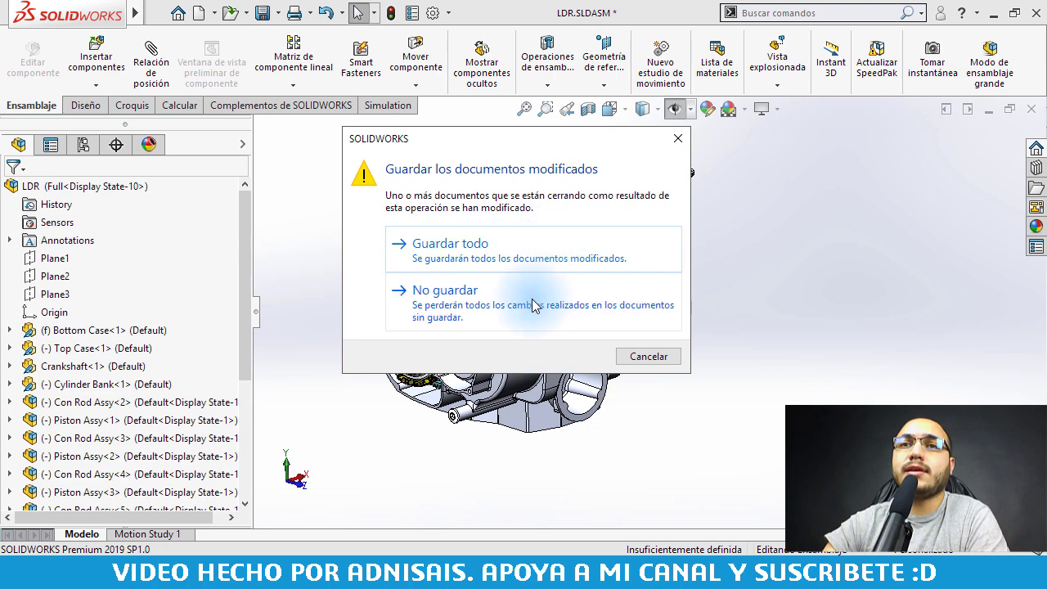
{"action": "left_click", "coordinate": [533, 304]}
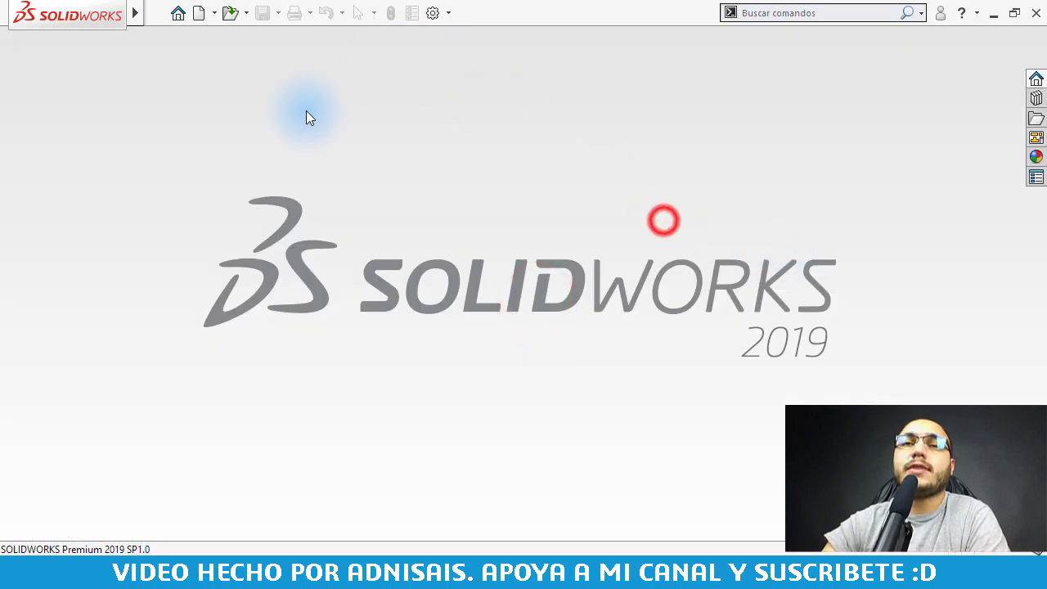
{"action": "left_click", "coordinate": [431, 14]}
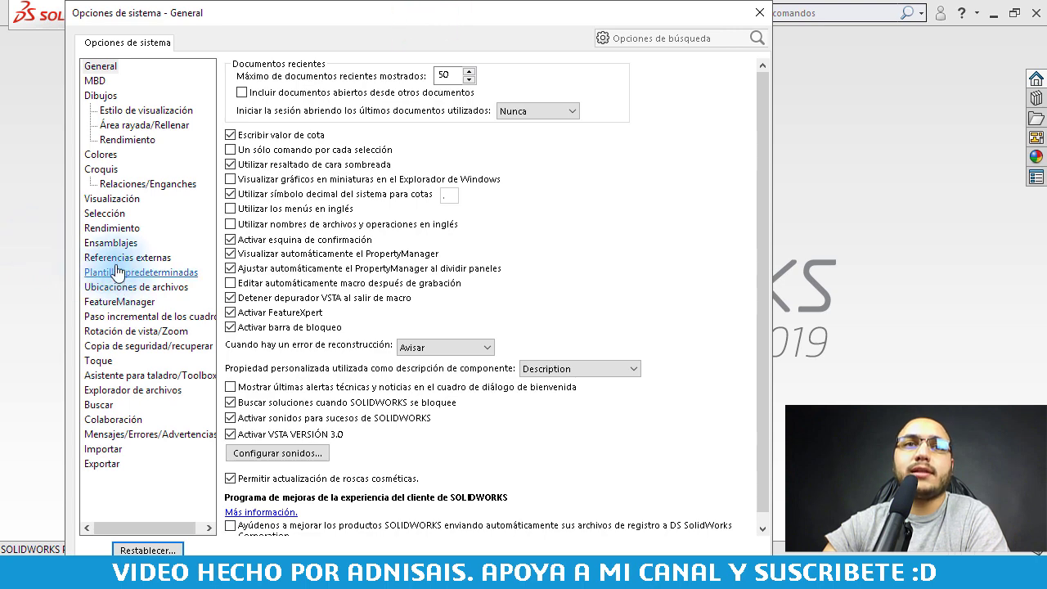
{"action": "left_click", "coordinate": [112, 229]}
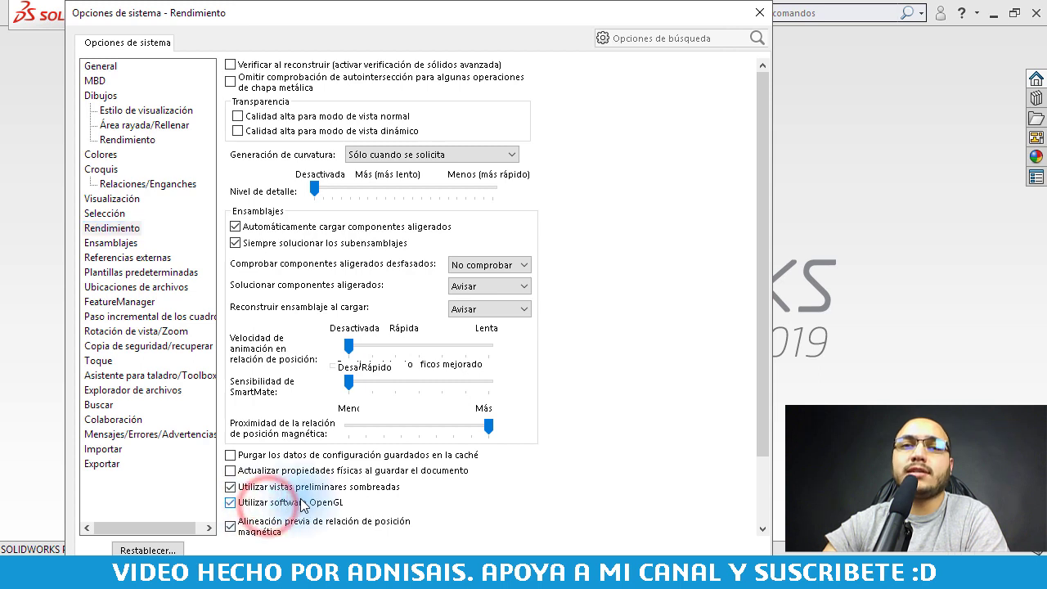
{"action": "key", "text": "Return"}
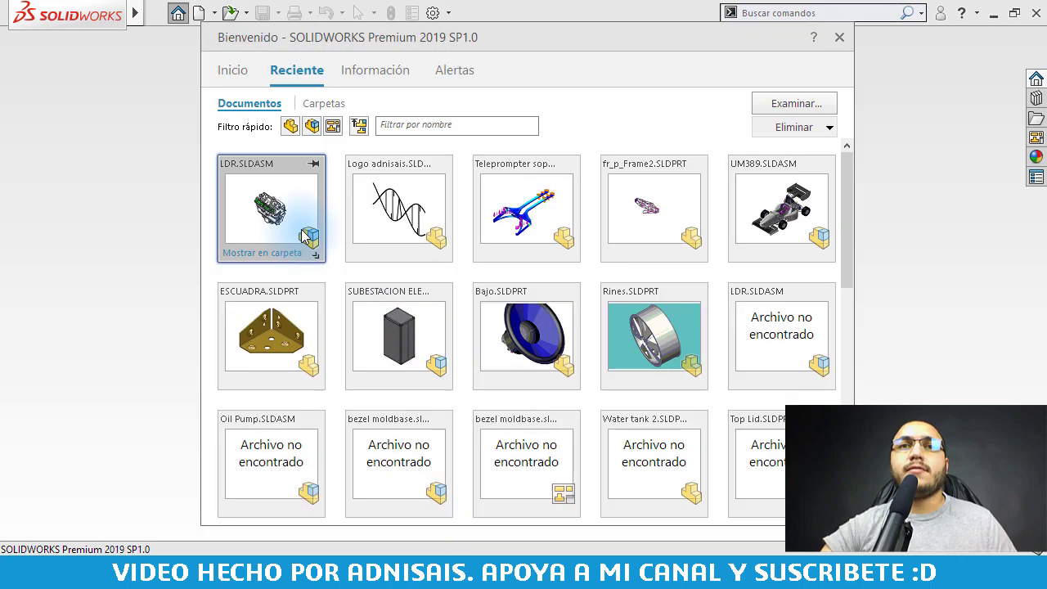
Step: Reopen LDR.SLDASM and leave the saved camera view via Orientación de vista
{"action": "left_click", "coordinate": [289, 215]}
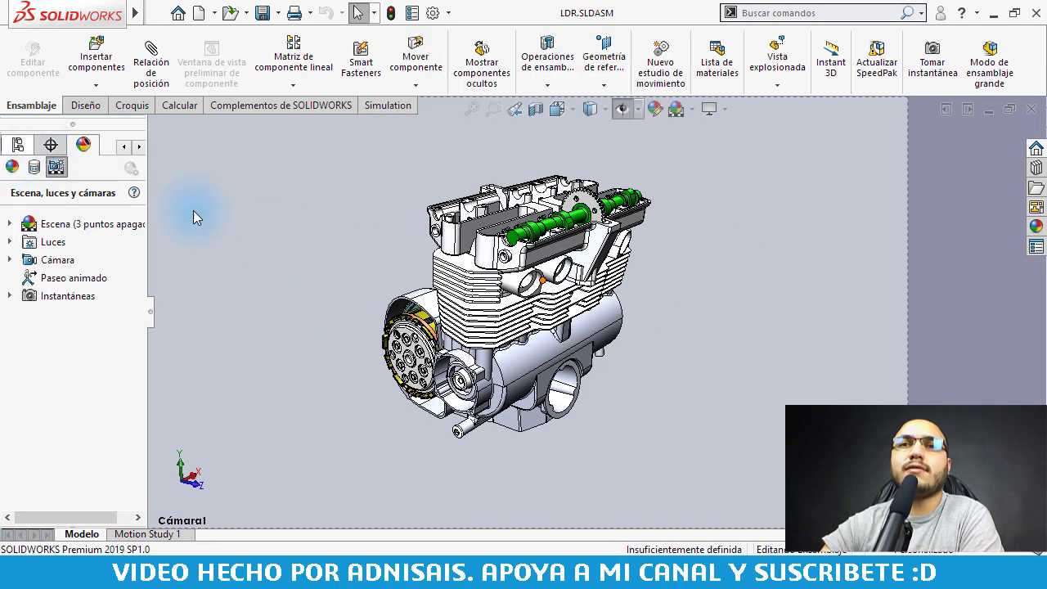
{"action": "right_click", "coordinate": [939, 296]}
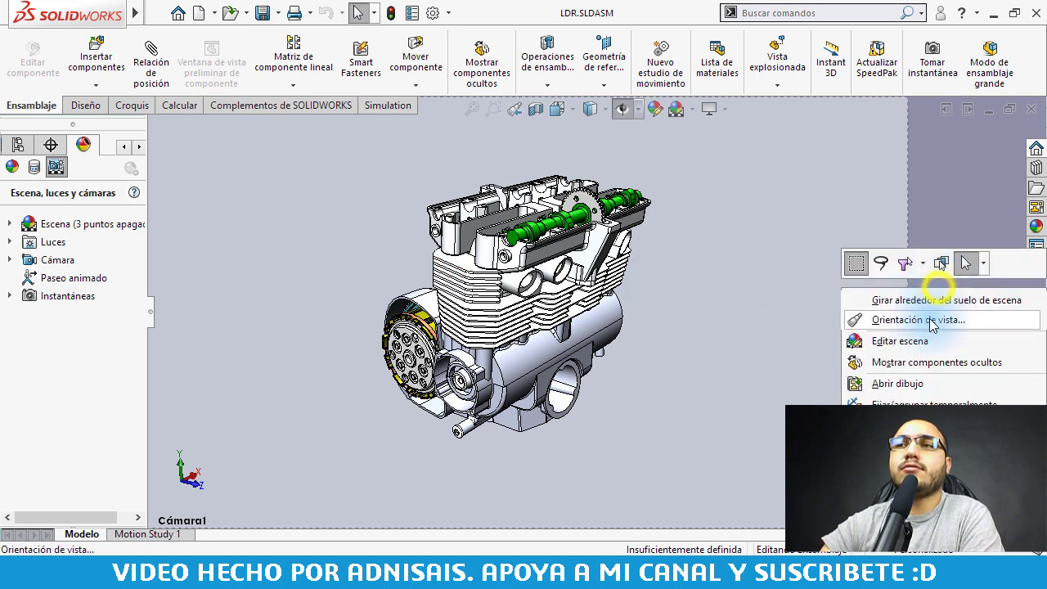
{"action": "left_click", "coordinate": [936, 264]}
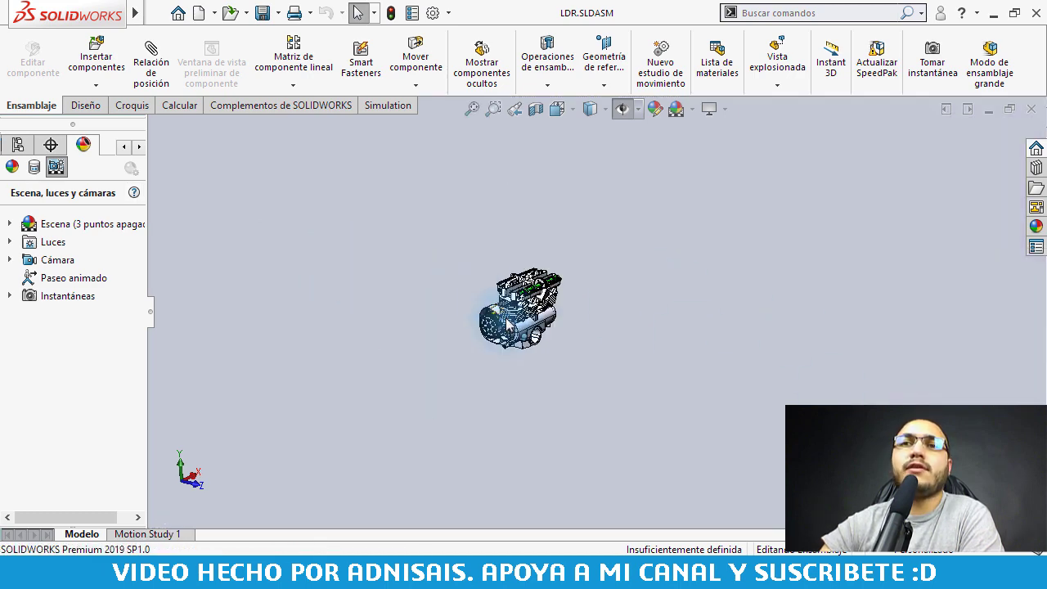
Step: Zoom in close on the engine and orbit it to a new angle
{"action": "scroll", "coordinate": [509, 325], "scroll_direction": "down", "scroll_amount": 2}
{"action": "scroll", "coordinate": [515, 323], "scroll_direction": "down", "scroll_amount": 2}
{"action": "scroll", "coordinate": [527, 311], "scroll_direction": "down", "scroll_amount": 2}
{"action": "scroll", "coordinate": [538, 292], "scroll_direction": "down", "scroll_amount": 3}
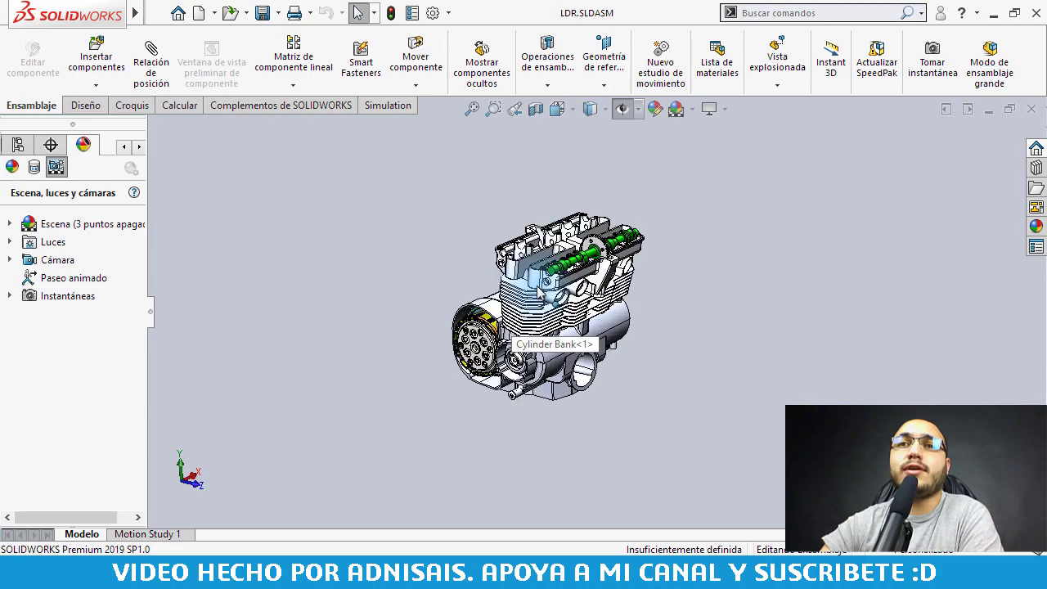
{"action": "scroll", "coordinate": [538, 291], "scroll_direction": "down", "scroll_amount": 2}
{"action": "scroll", "coordinate": [540, 288], "scroll_direction": "down", "scroll_amount": 1}
{"action": "scroll", "coordinate": [544, 282], "scroll_direction": "down", "scroll_amount": 2}
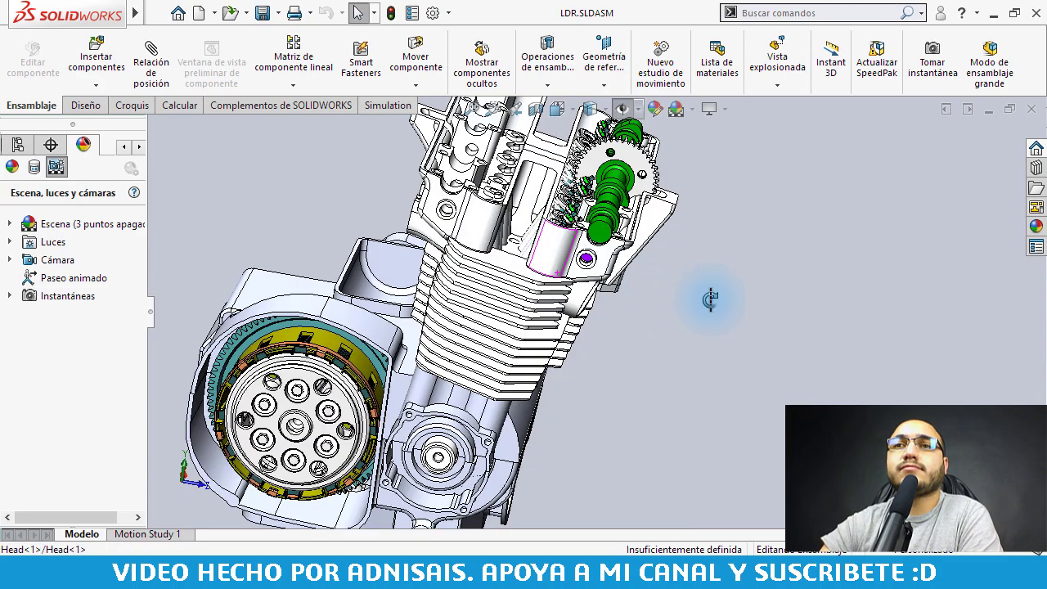
{"action": "mouse_move", "coordinate": [588, 278]}
{"action": "middle_mouse_down"}
{"action": "mouse_move", "coordinate": [708, 299]}
{"action": "mouse_move", "coordinate": [630, 328]}
{"action": "mouse_move", "coordinate": [644, 324]}
{"action": "middle_mouse_up"}
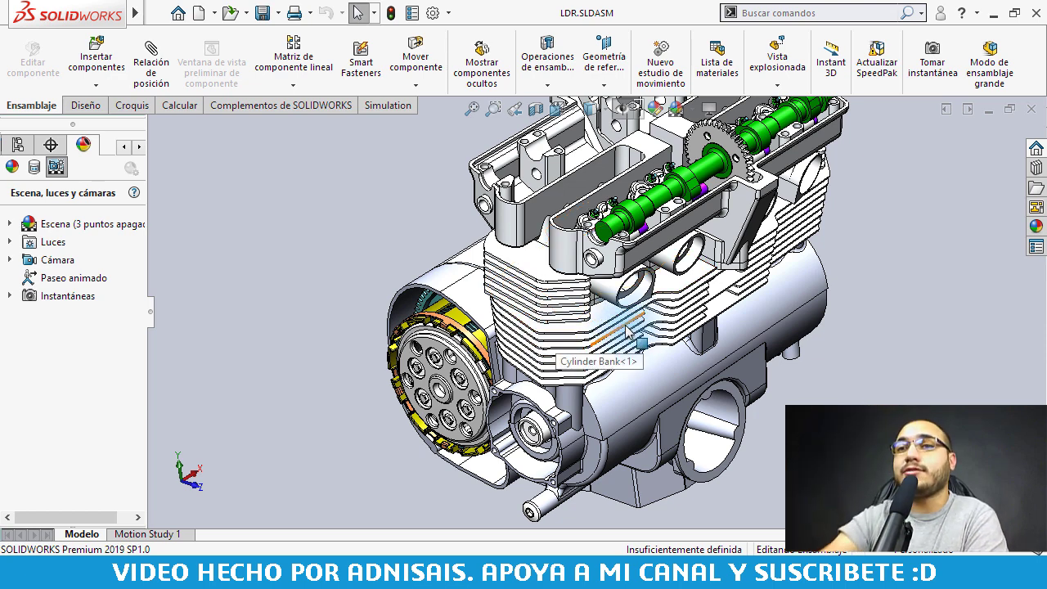
Step: Turn off 'Resaltado dinámico' in both the Visualización and FeatureManager option pages
{"action": "left_click", "coordinate": [391, 273]}
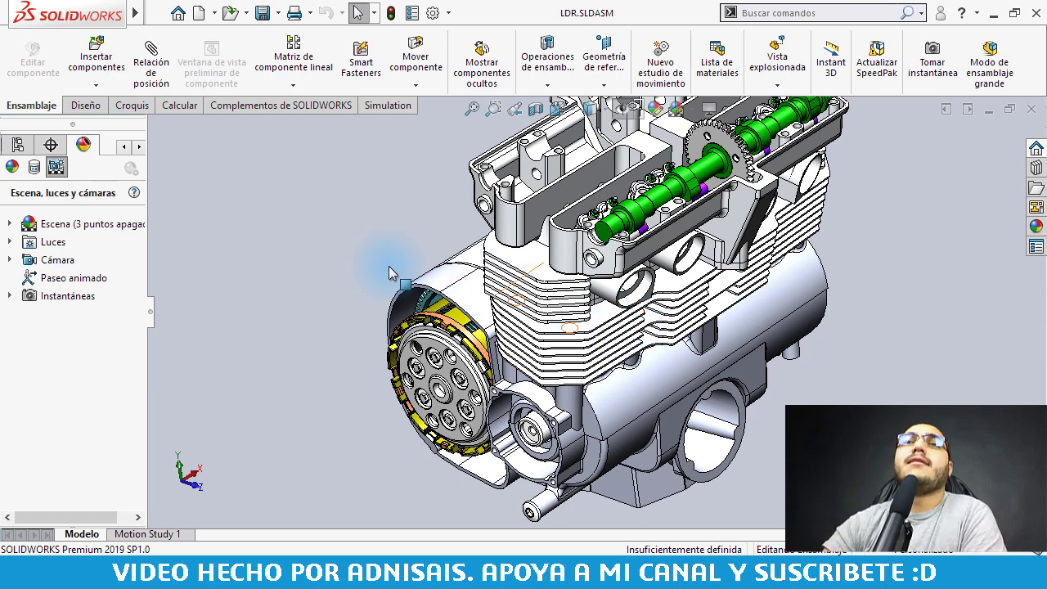
{"action": "left_click", "coordinate": [432, 12]}
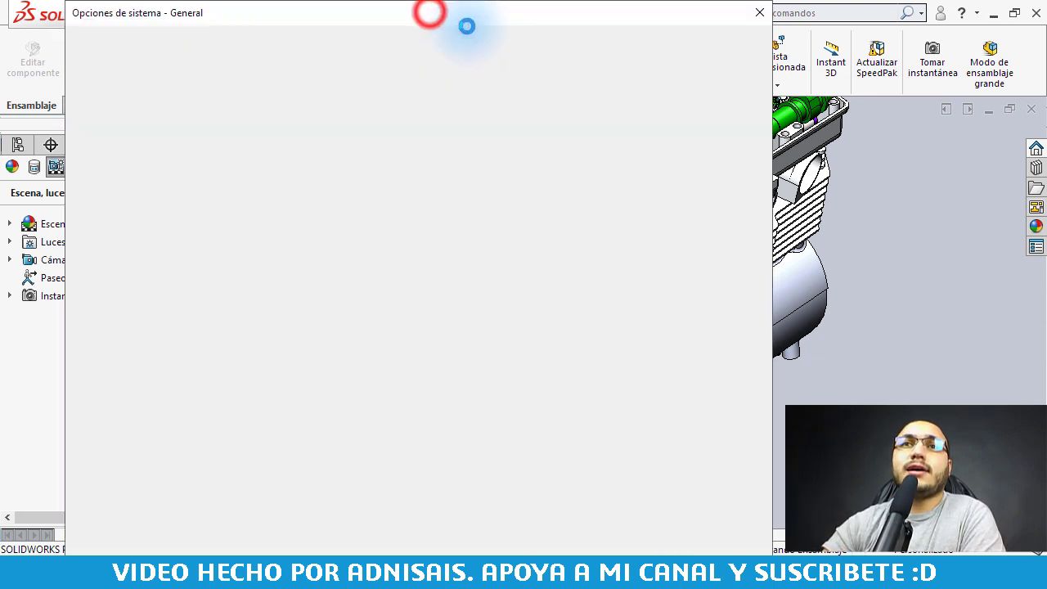
{"action": "left_click", "coordinate": [112, 199]}
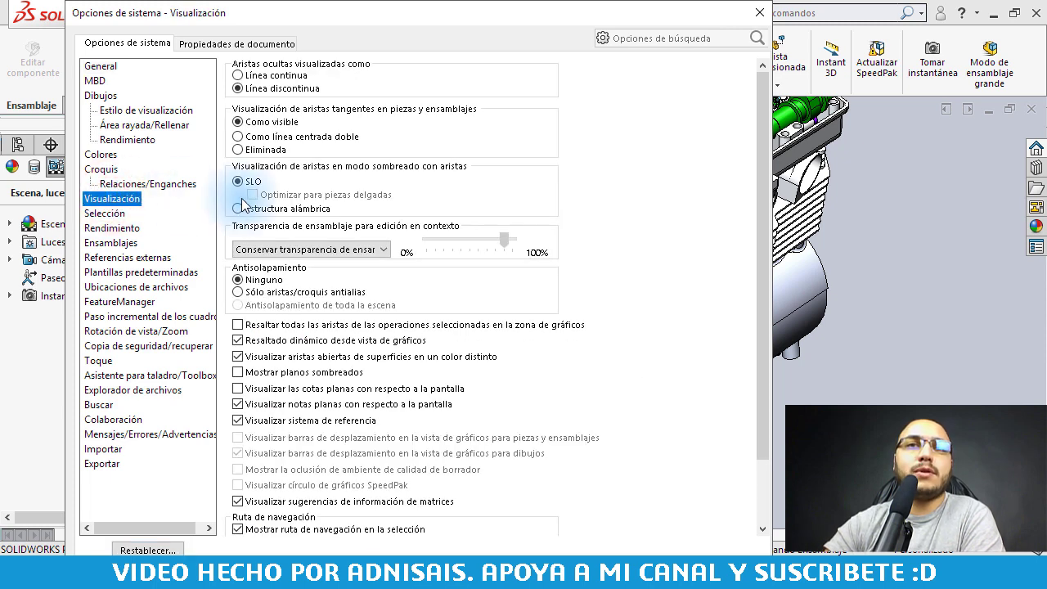
{"action": "left_click", "coordinate": [293, 340]}
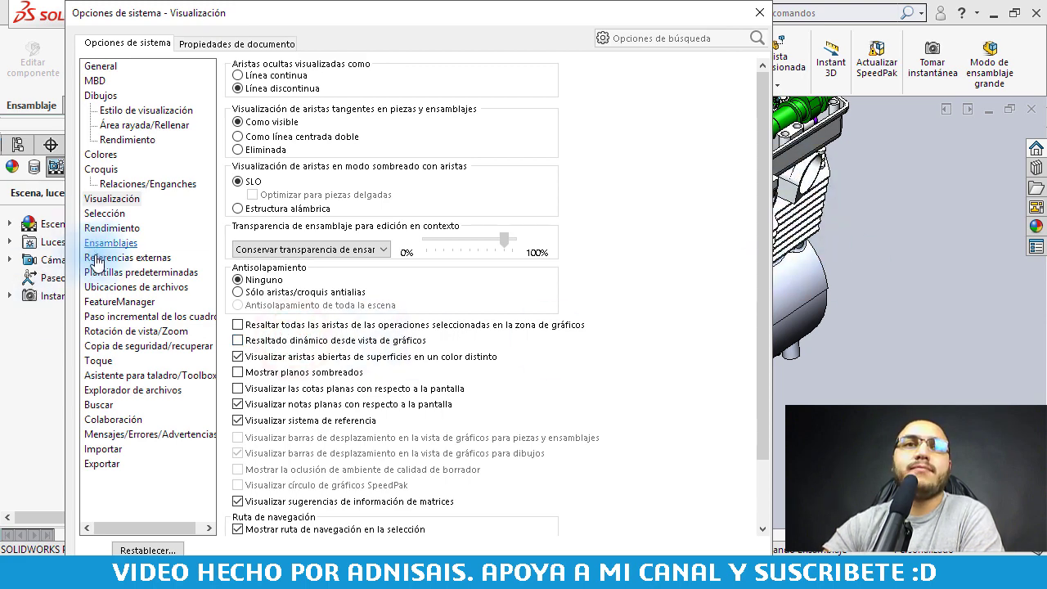
{"action": "left_click", "coordinate": [113, 303]}
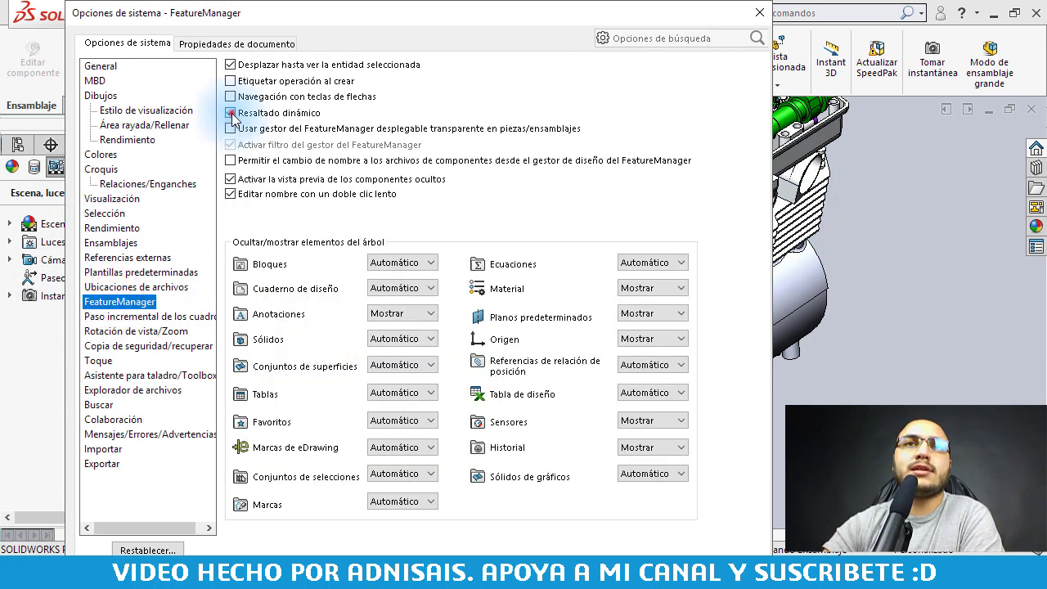
{"action": "left_click", "coordinate": [231, 114]}
{"action": "key", "text": "Return"}
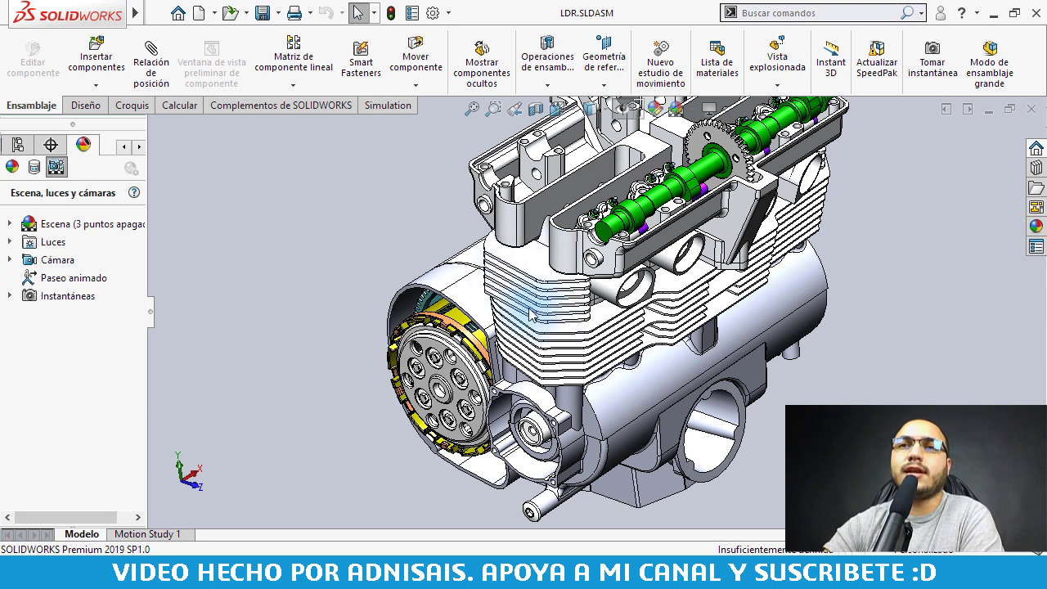
Step: Test selection by picking cylinder-head and Top Case faces, Crankshaft<1> and Head<1>
{"action": "left_click", "coordinate": [540, 252]}
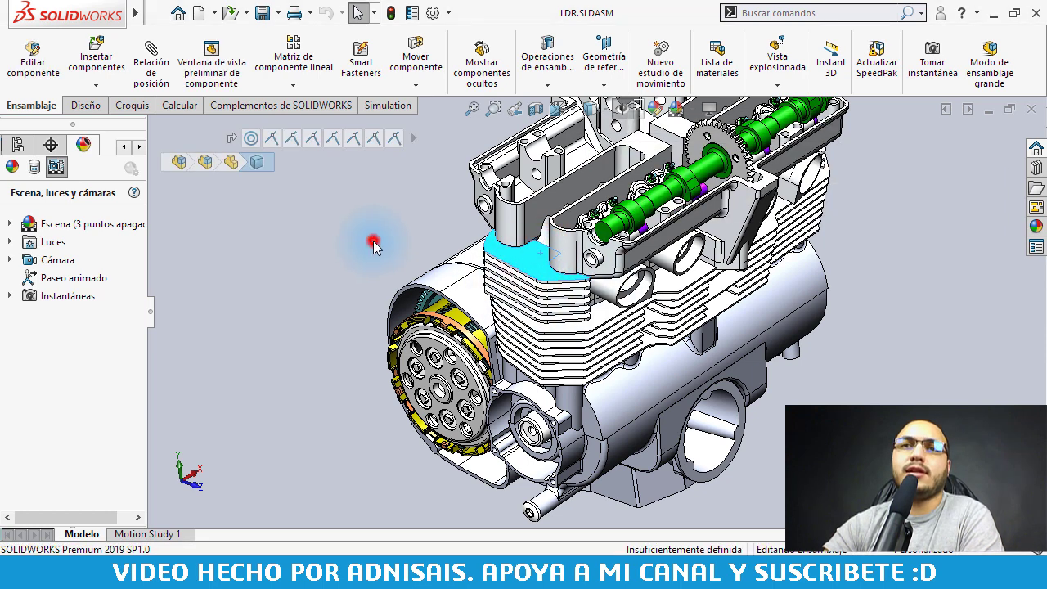
{"action": "left_click", "coordinate": [374, 241]}
{"action": "left_click", "coordinate": [125, 146]}
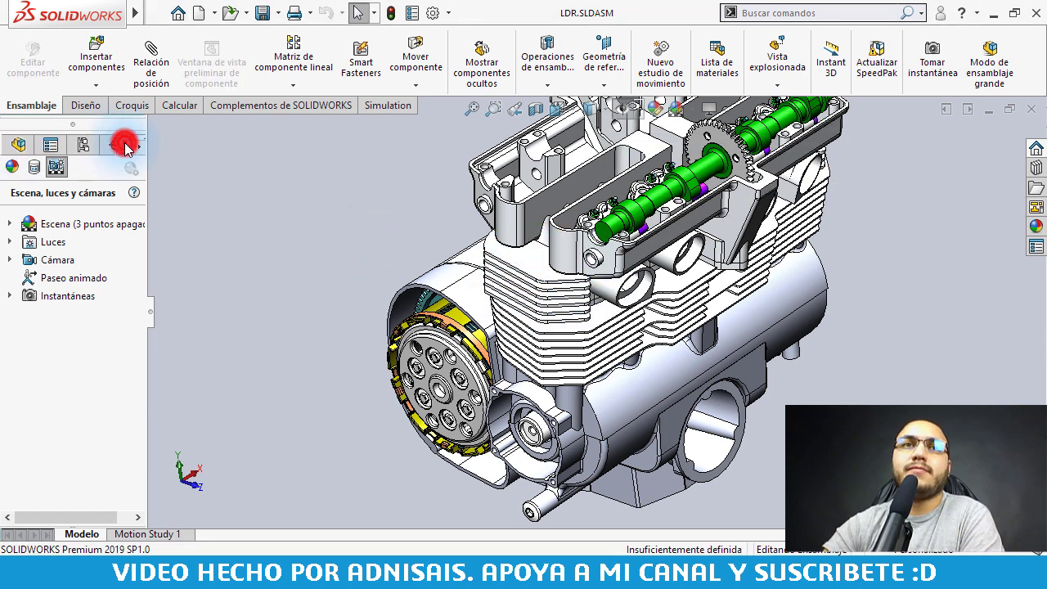
{"action": "left_click", "coordinate": [18, 145]}
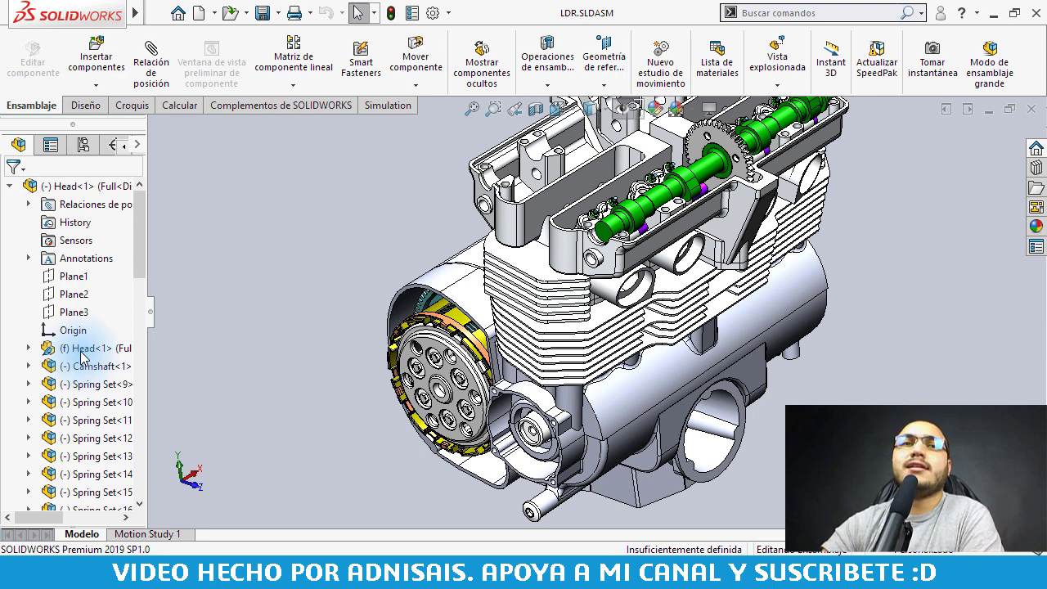
{"action": "left_click", "coordinate": [62, 365]}
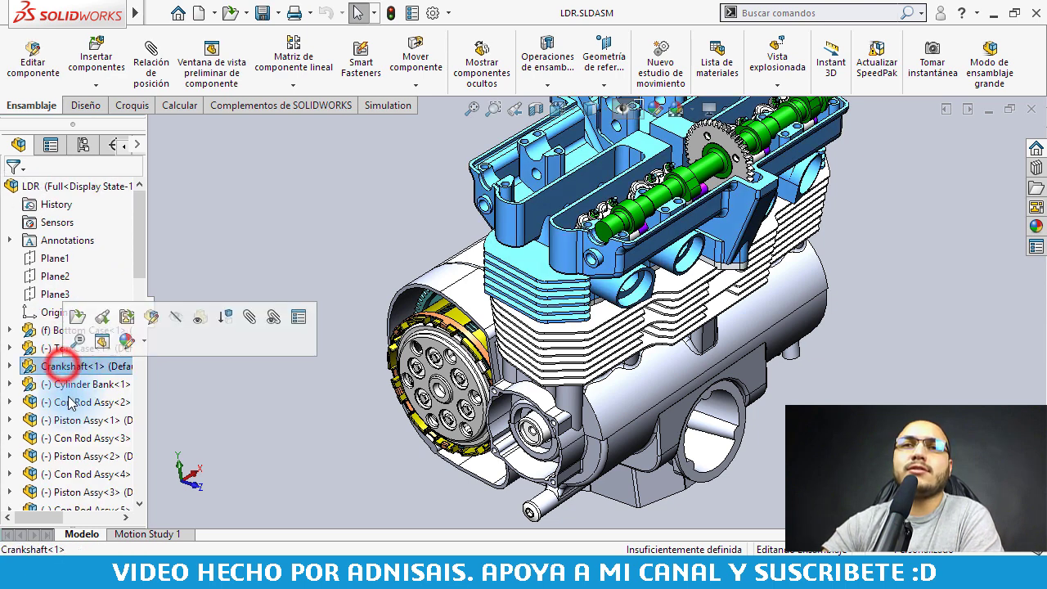
{"action": "left_click", "coordinate": [409, 243]}
{"action": "left_click", "coordinate": [463, 286]}
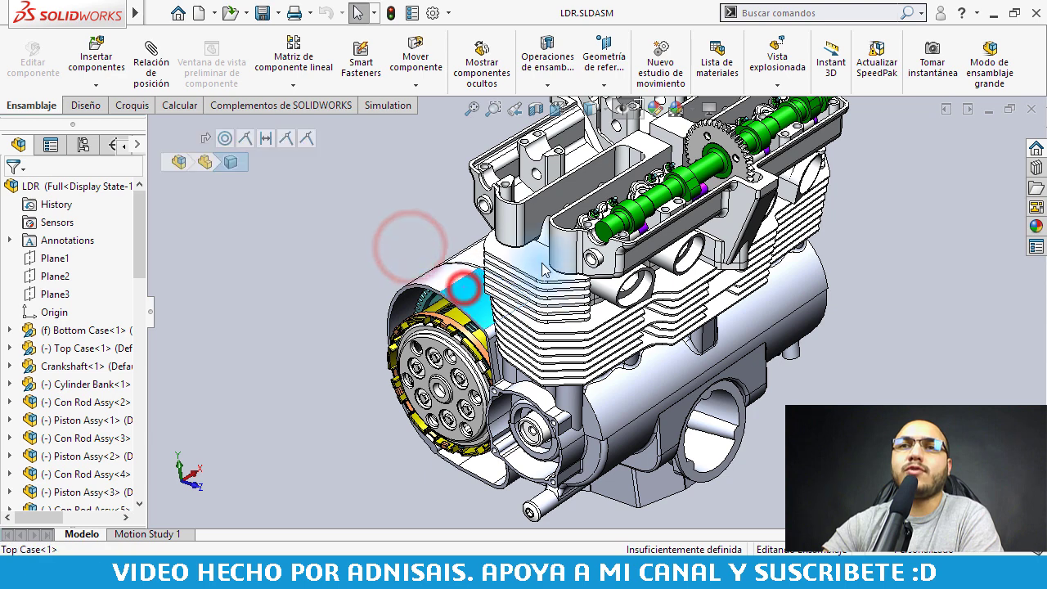
{"action": "left_click", "coordinate": [542, 263]}
{"action": "left_click", "coordinate": [602, 311]}
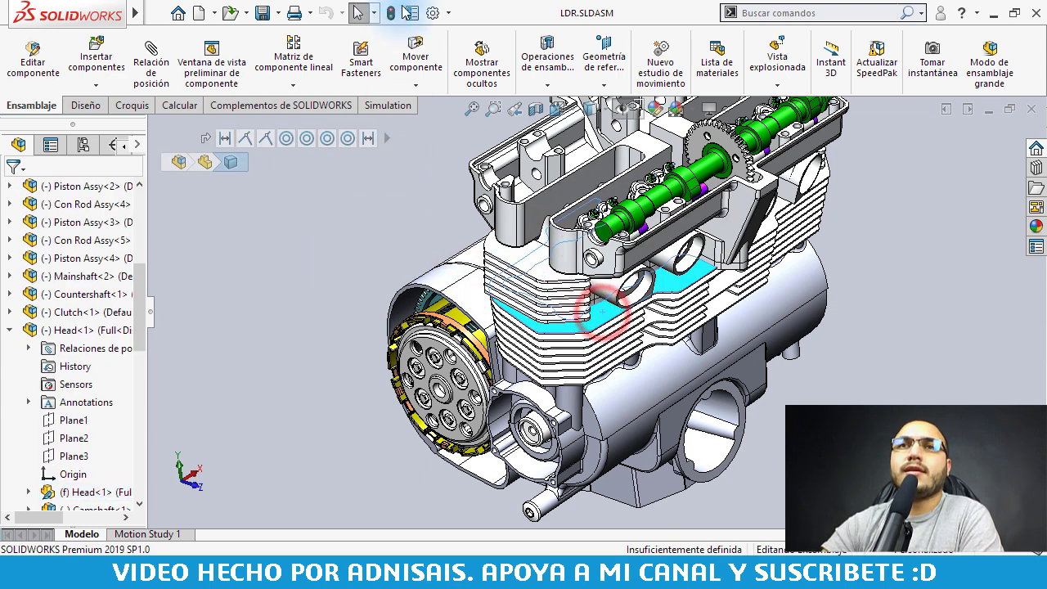
{"action": "left_click", "coordinate": [433, 13]}
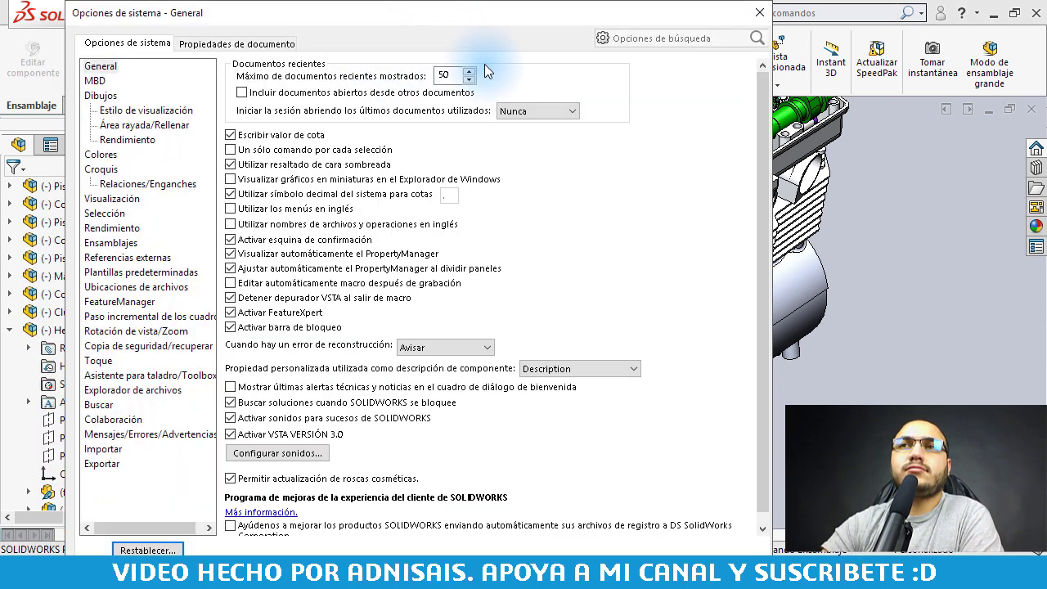
Step: Close the LDR.SLDASM assembly and uncheck 'Utilizar software OpenGL' under Rendimiento
{"action": "left_click", "coordinate": [760, 12]}
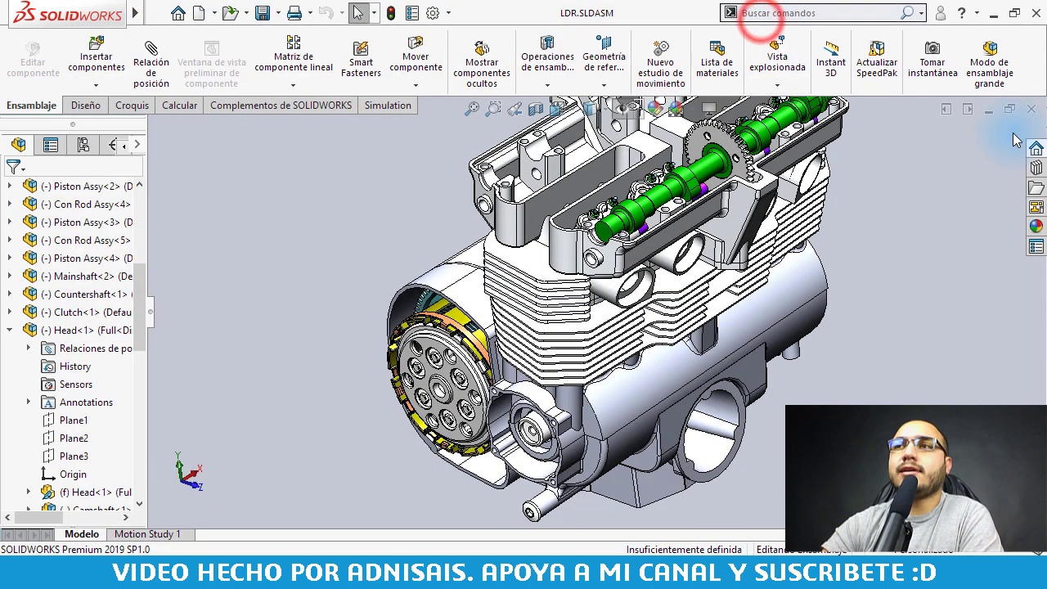
{"action": "left_click", "coordinate": [1036, 108]}
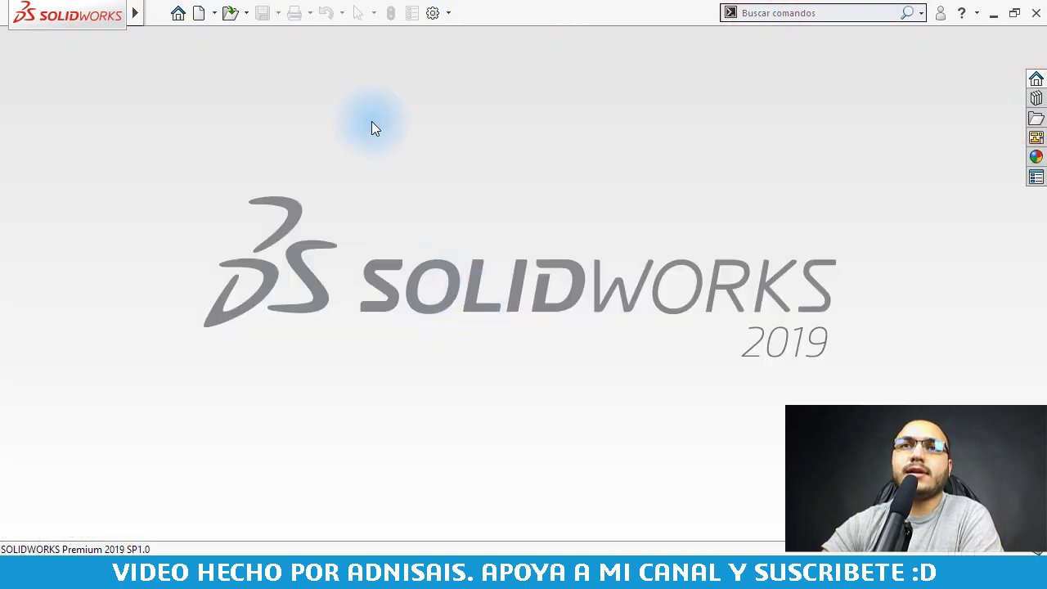
{"action": "left_click", "coordinate": [431, 14]}
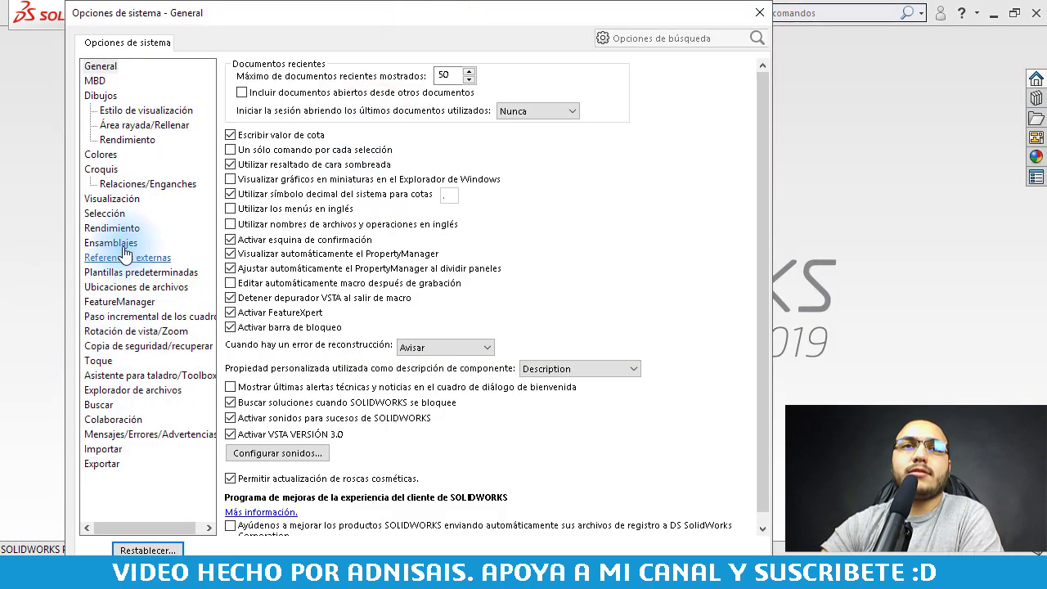
{"action": "left_click", "coordinate": [112, 199]}
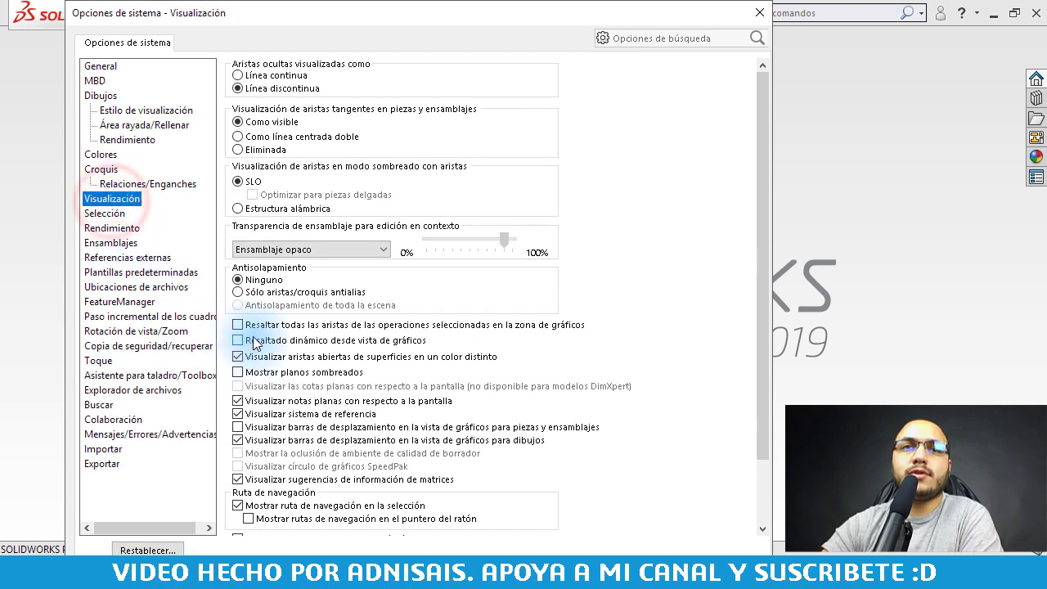
{"action": "left_click", "coordinate": [112, 228]}
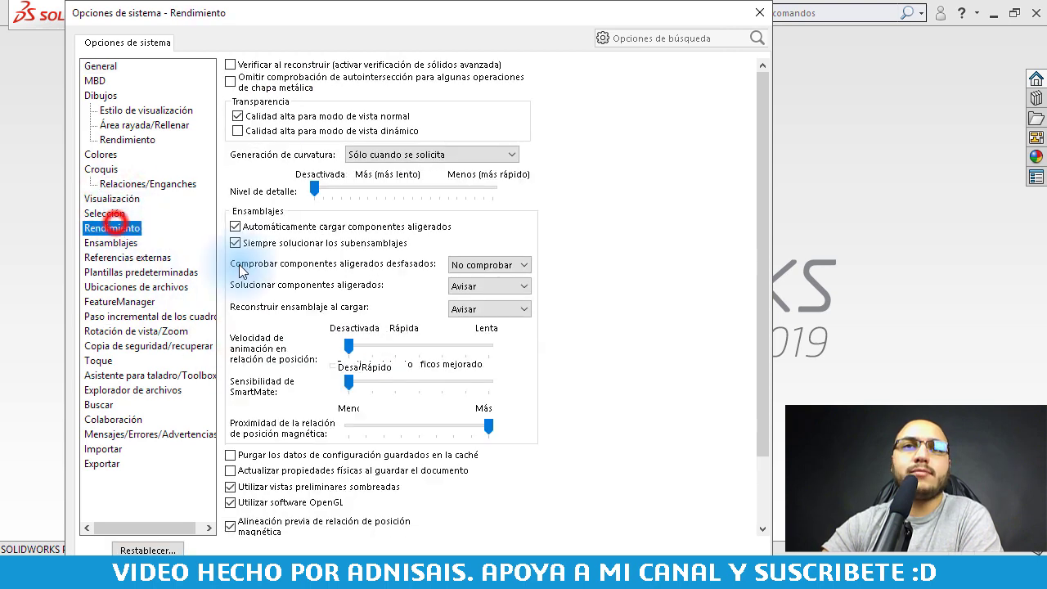
{"action": "left_click", "coordinate": [258, 505]}
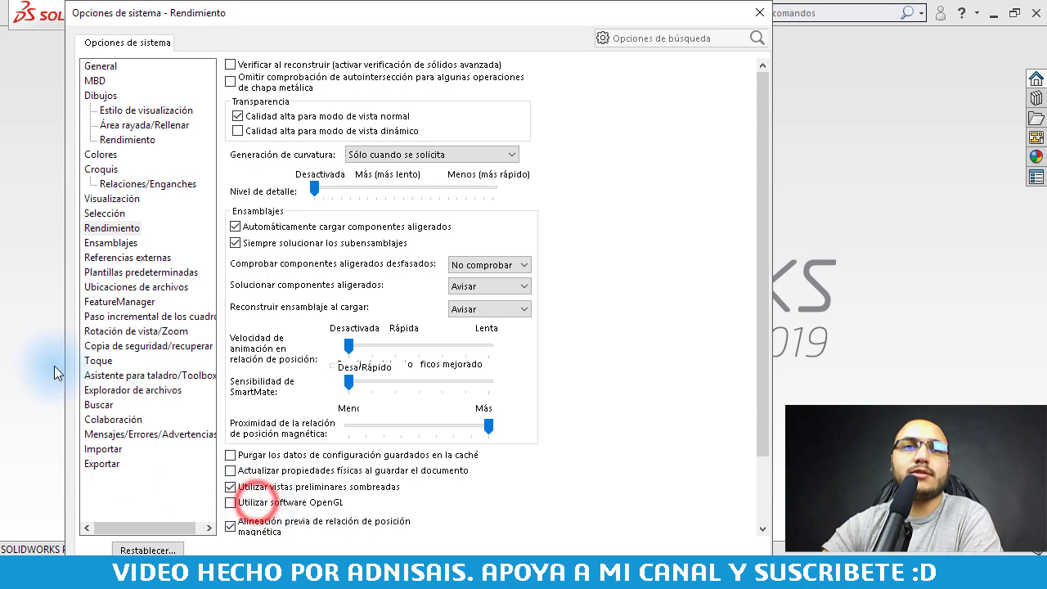
Step: Re-enable FeatureManager dynamic highlighting and reopen LDR.SLDASM from recent documents
{"action": "left_click", "coordinate": [111, 302]}
{"action": "left_click", "coordinate": [266, 109]}
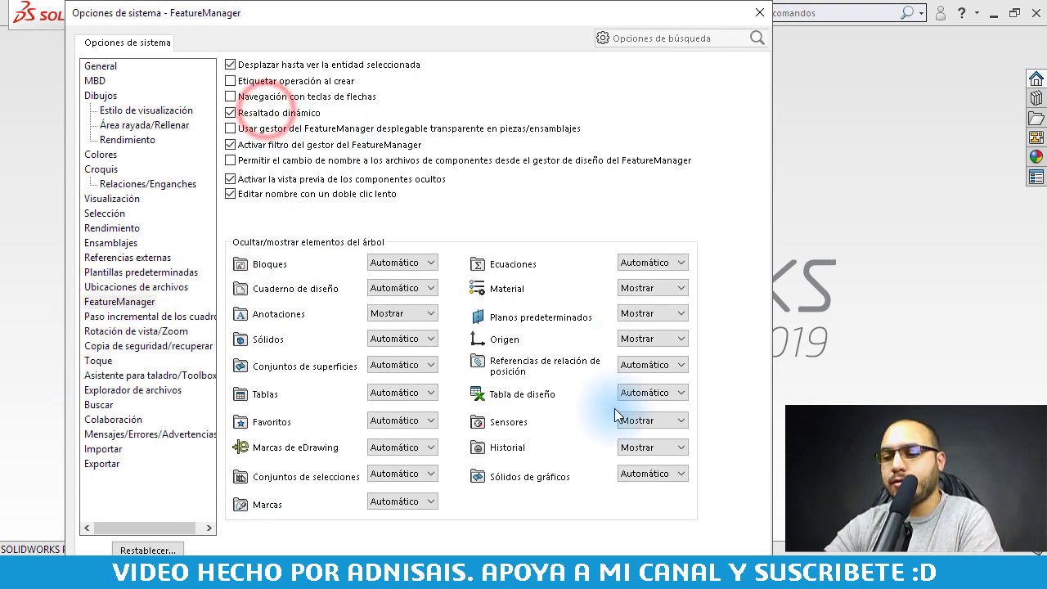
{"action": "key", "text": "Return"}
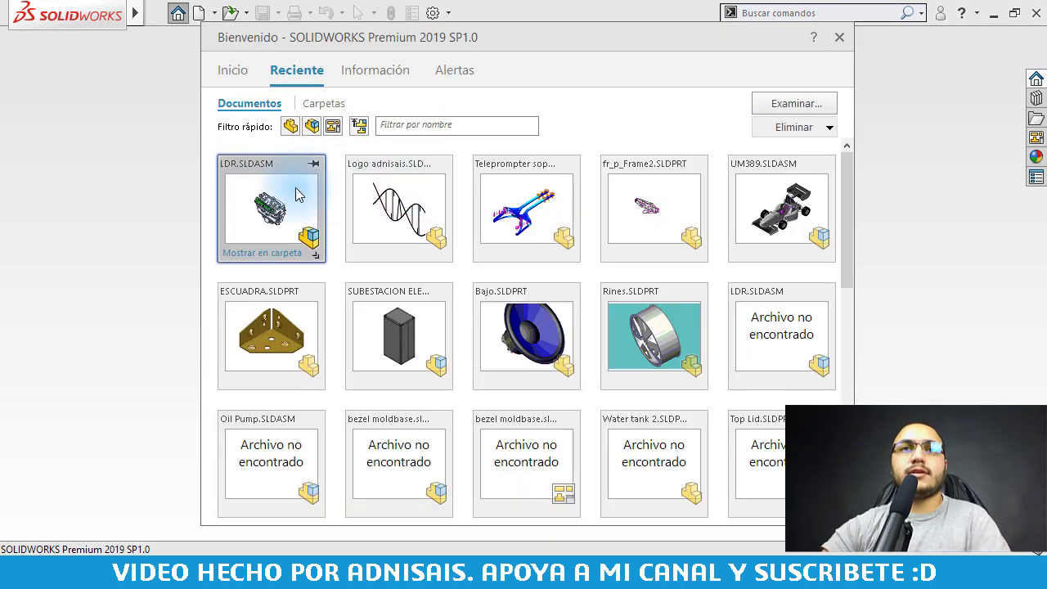
{"action": "left_click", "coordinate": [263, 186]}
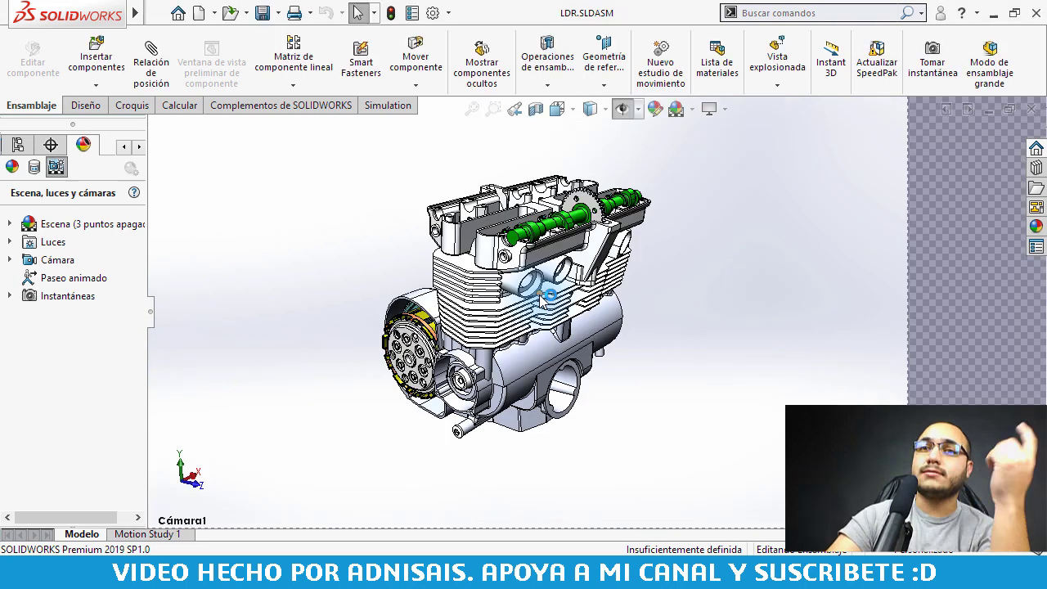
Step: Zoom into the LDR.SLDASM engine and orbit it to judge rotation smoothness
{"action": "right_click", "coordinate": [763, 266]}
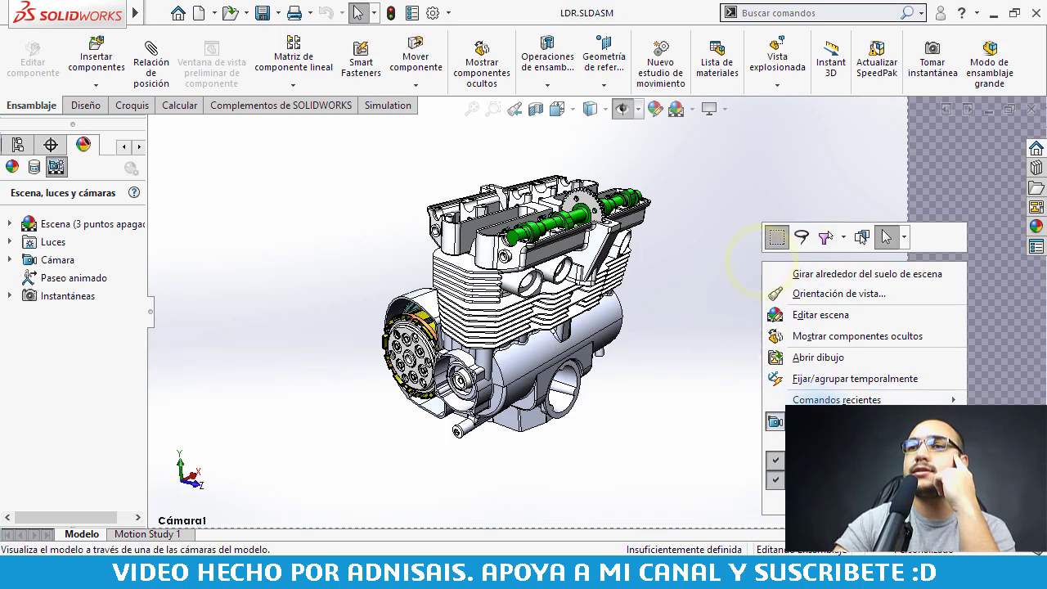
{"action": "left_click", "coordinate": [816, 409]}
{"action": "scroll", "coordinate": [509, 329], "scroll_direction": "down", "scroll_amount": 3}
{"action": "scroll", "coordinate": [524, 343], "scroll_direction": "down", "scroll_amount": 5}
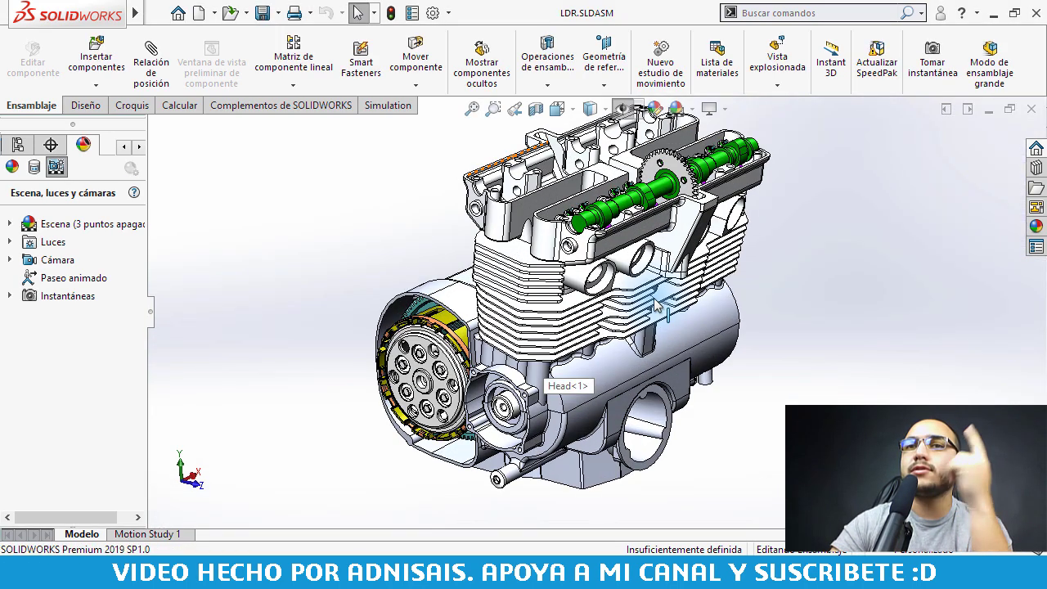
{"action": "middle_click_drag", "start_coordinate": [679, 296], "coordinate": [677, 301]}
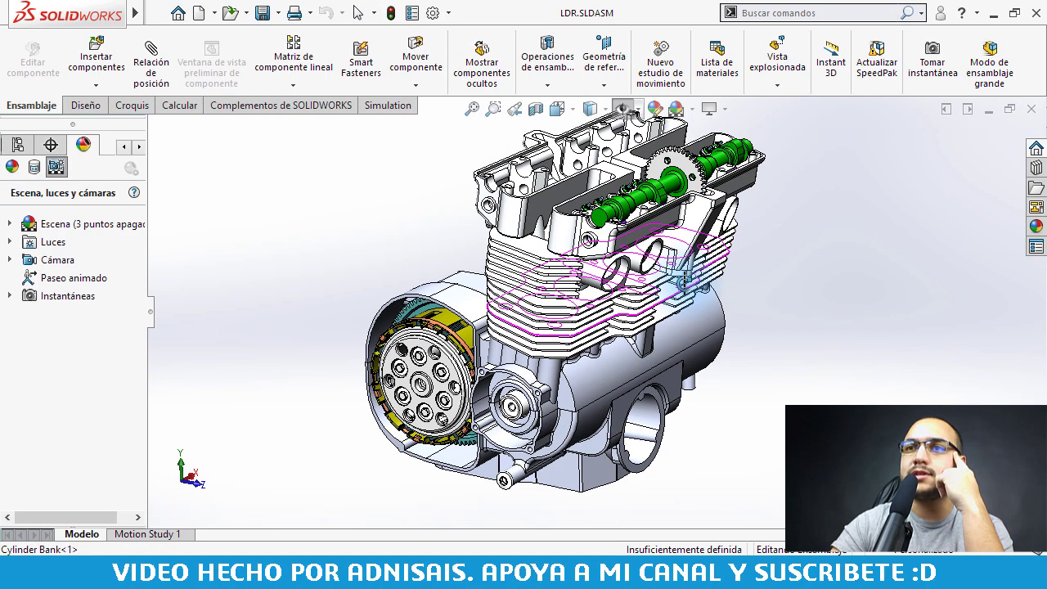